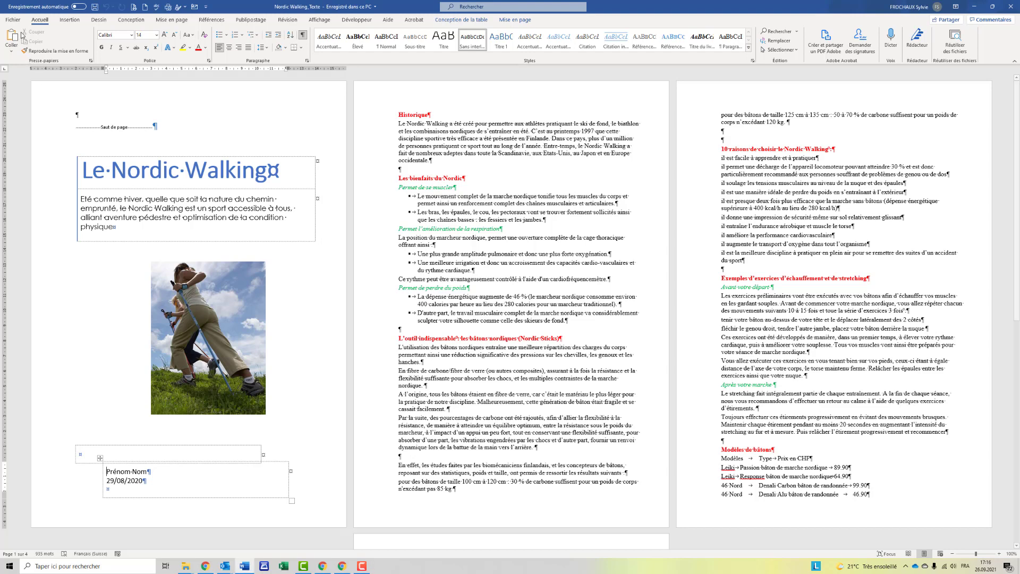
# Save the report as 'Nom Prénom Nordic Walking_' in the Nordic Walking Elève folder.
pyautogui.click(18, 20)
pyautogui.click(42, 128)
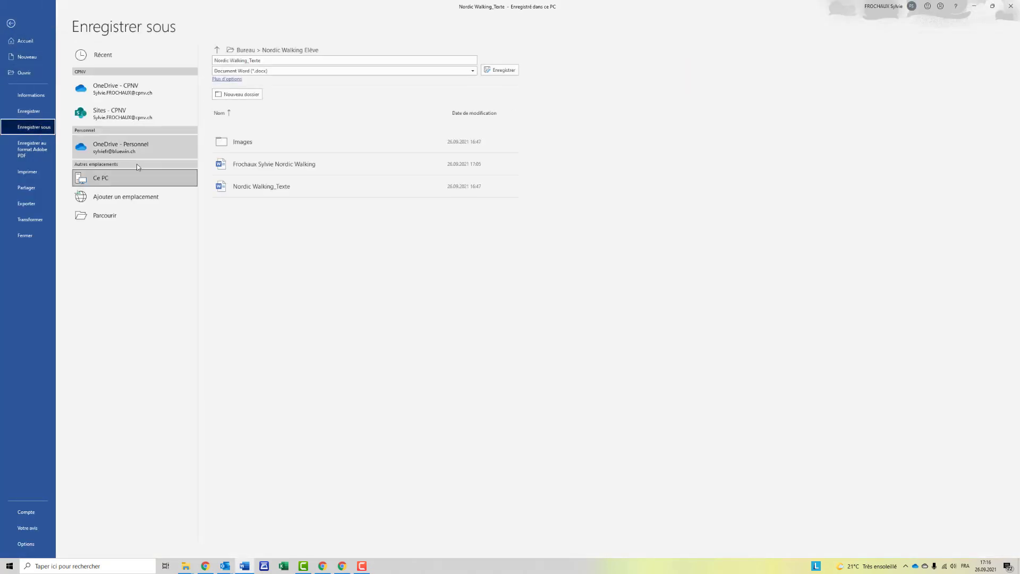
pyautogui.click(255, 60)
pyautogui.press('End')
pyautogui.moveTo(251, 60)
pyautogui.mouseDown()
pyautogui.moveTo(271, 60)
pyautogui.moveTo(245, 63)
pyautogui.mouseUp()
pyautogui.press('BackSpace')
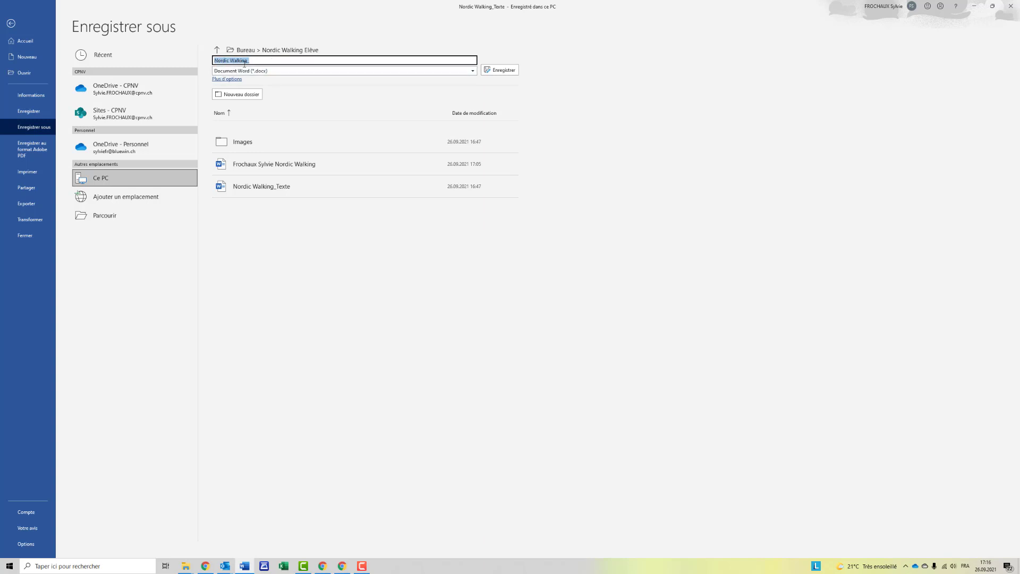
pyautogui.press('Home')
pyautogui.hotkey('shift', 'End')
pyautogui.press('Home')
pyautogui.hotkey('shift', 'End')
pyautogui.press('Home')
pyautogui.write('Nom Prénom')
pyautogui.click(494, 70)
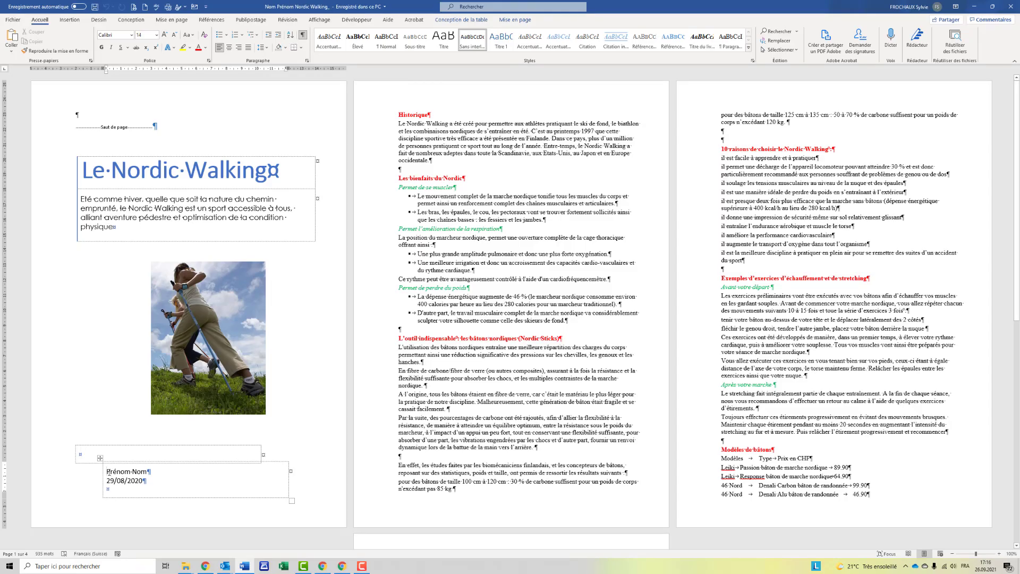
# Paste the author's name over the Prénom Nom placeholder and delete the 29/08/2020 date line.
pyautogui.moveTo(107, 472); pyautogui.dragTo(144, 473)
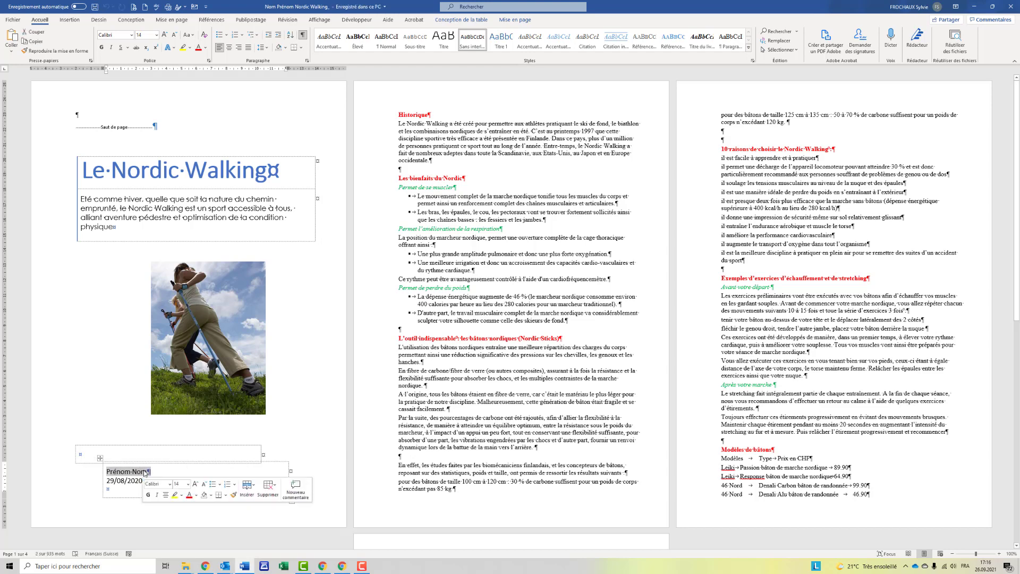
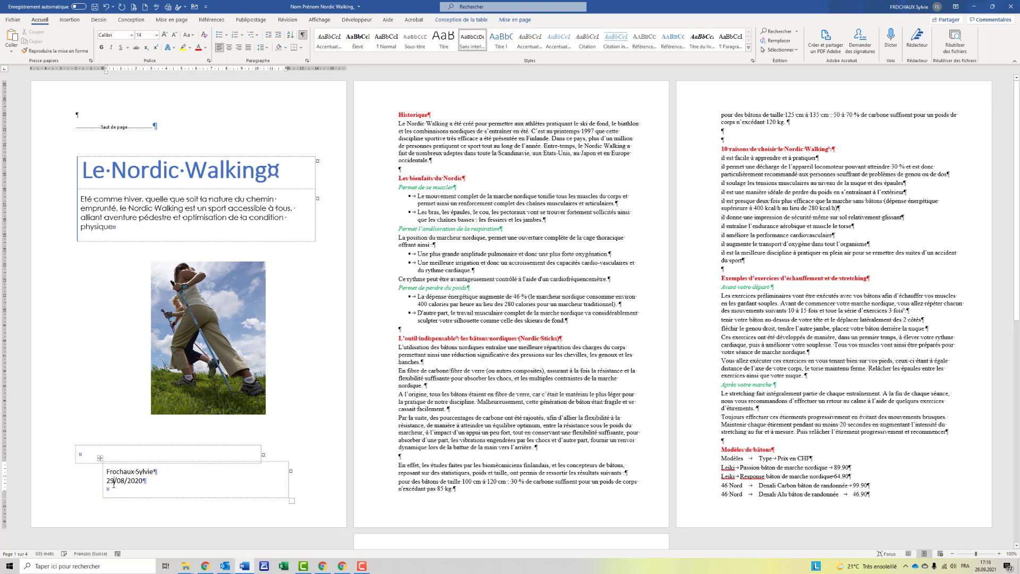
pyautogui.moveTo(106, 480); pyautogui.dragTo(145, 481)
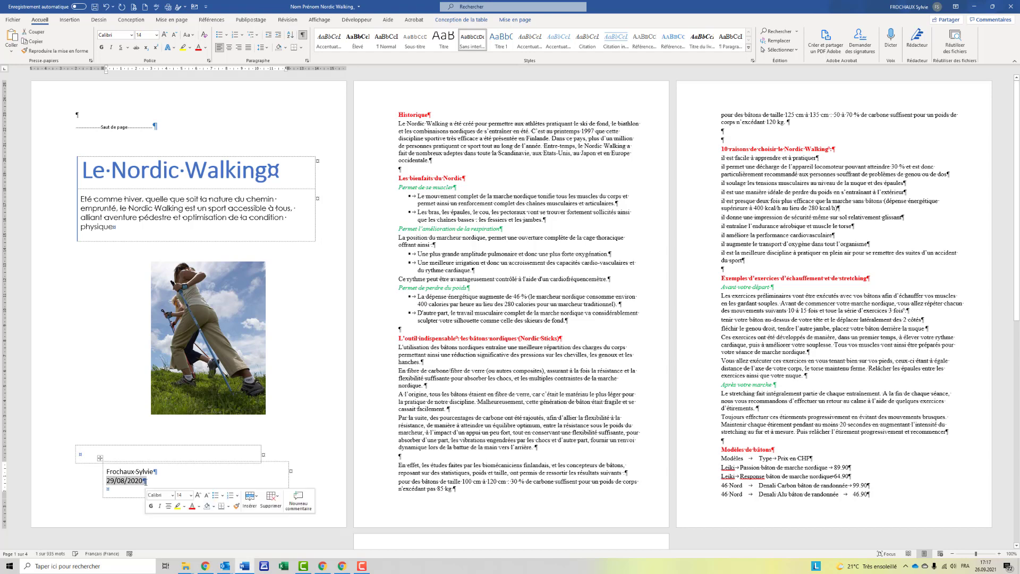
pyautogui.press('Delete')
pyautogui.click(428, 235)
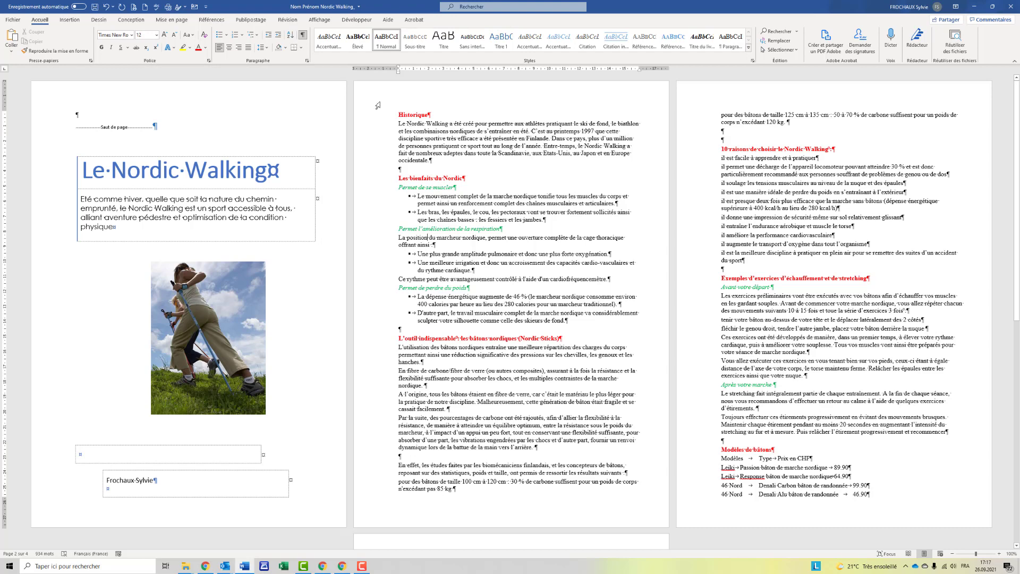
# Apply the Normal 2.5 cm margin preset to the document.
pyautogui.click(172, 20)
pyautogui.click(16, 54)
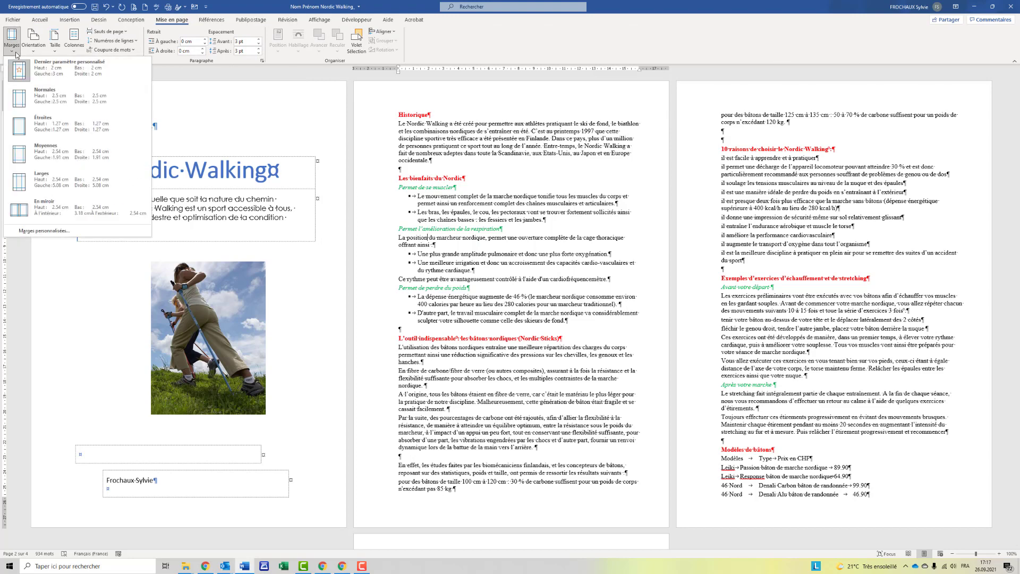
pyautogui.click(50, 107)
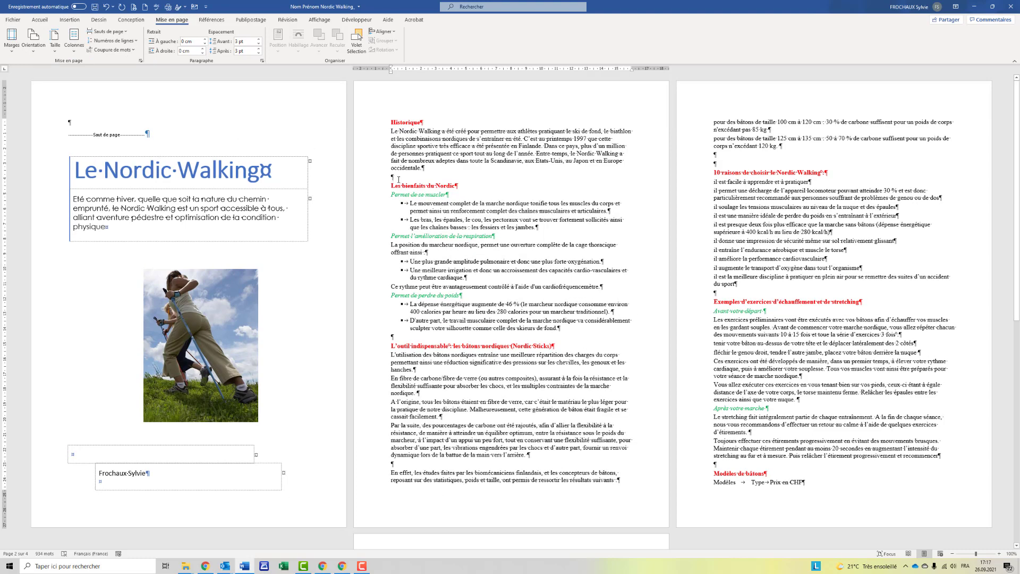
# Delete the empty lines above the headings, from Les bienfaits du Nordic to Modèles de bâtons.
pyautogui.press('Delete')
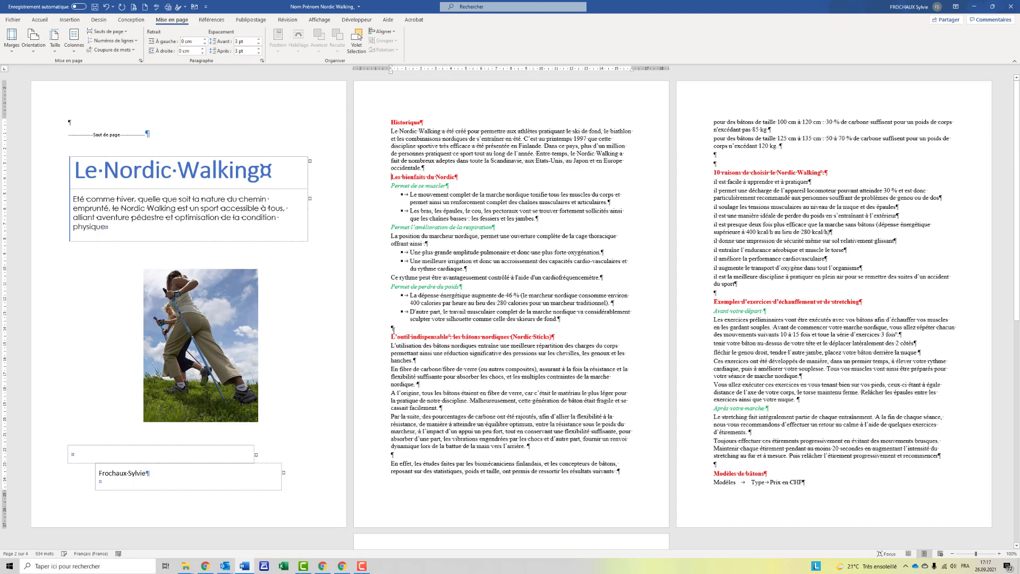
pyautogui.click(393, 328)
pyautogui.press('Delete')
pyautogui.click(712, 277)
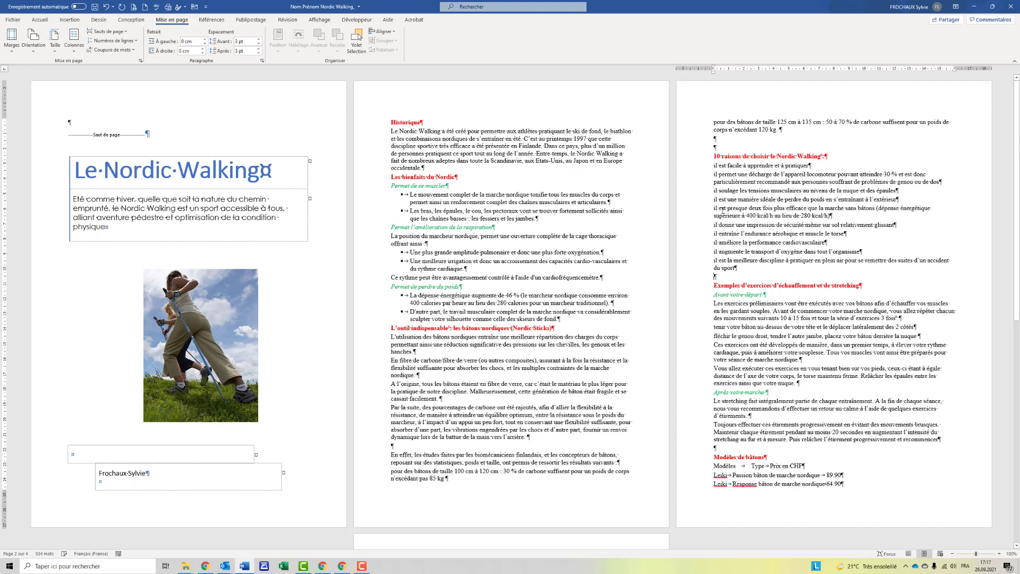
pyautogui.press('Delete')
pyautogui.moveTo(715, 138); pyautogui.dragTo(715, 148)
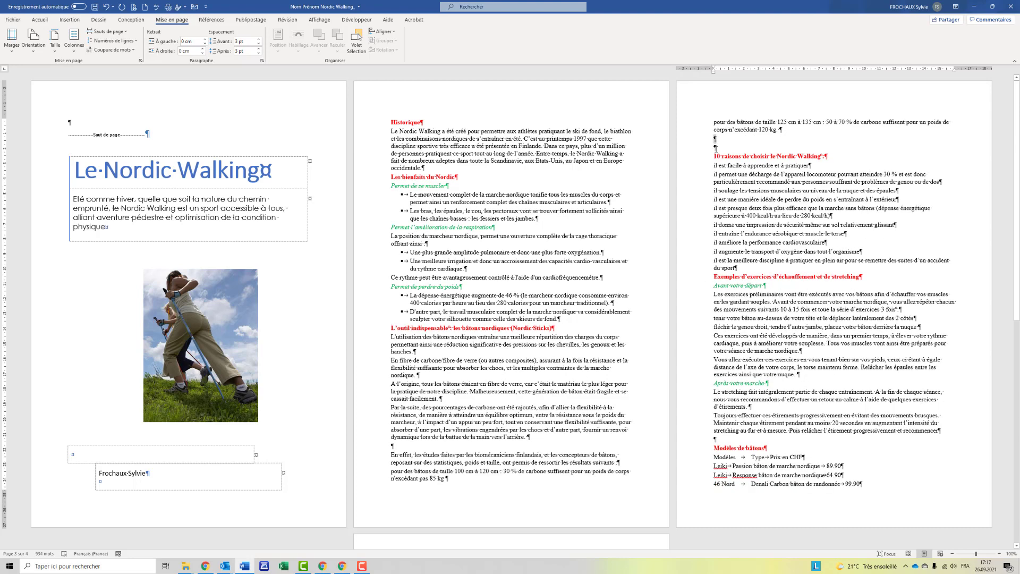
pyautogui.press('Delete')
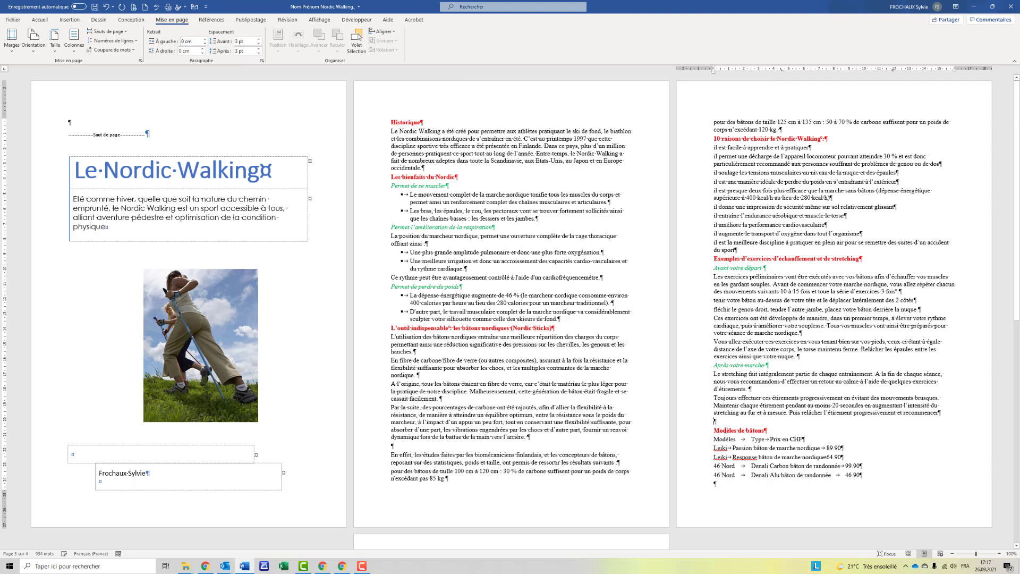
pyautogui.click(726, 430)
pyautogui.press('BackSpace')
pyautogui.scroll(-3, 725, 431)
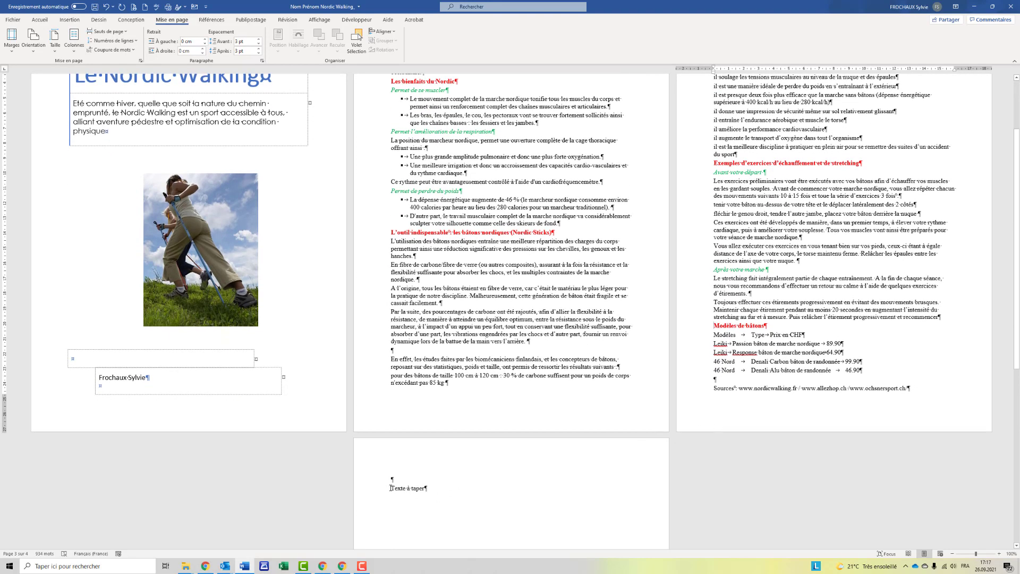
pyautogui.scroll(2, 565, 453)
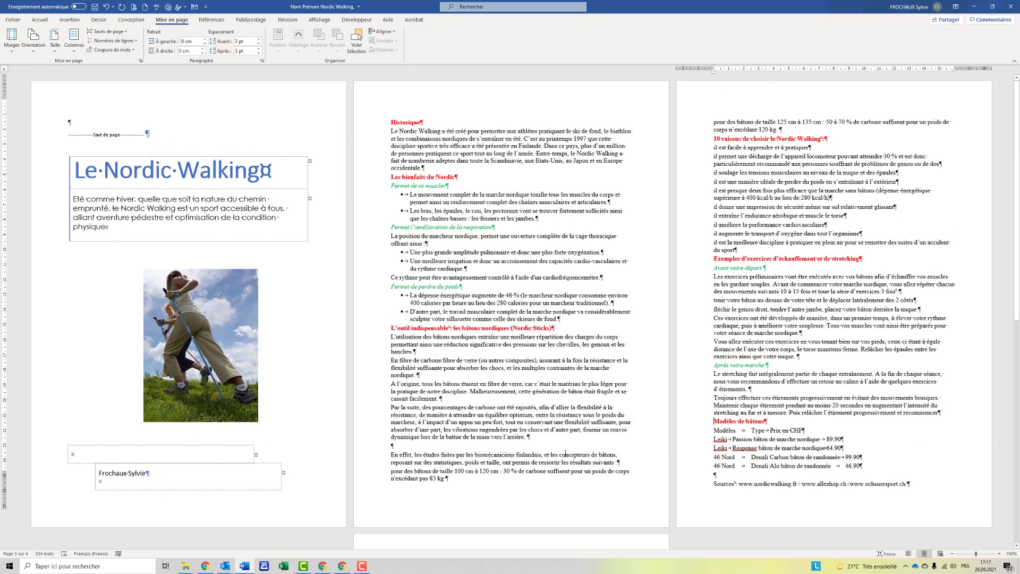
pyautogui.scroll(2, 565, 453)
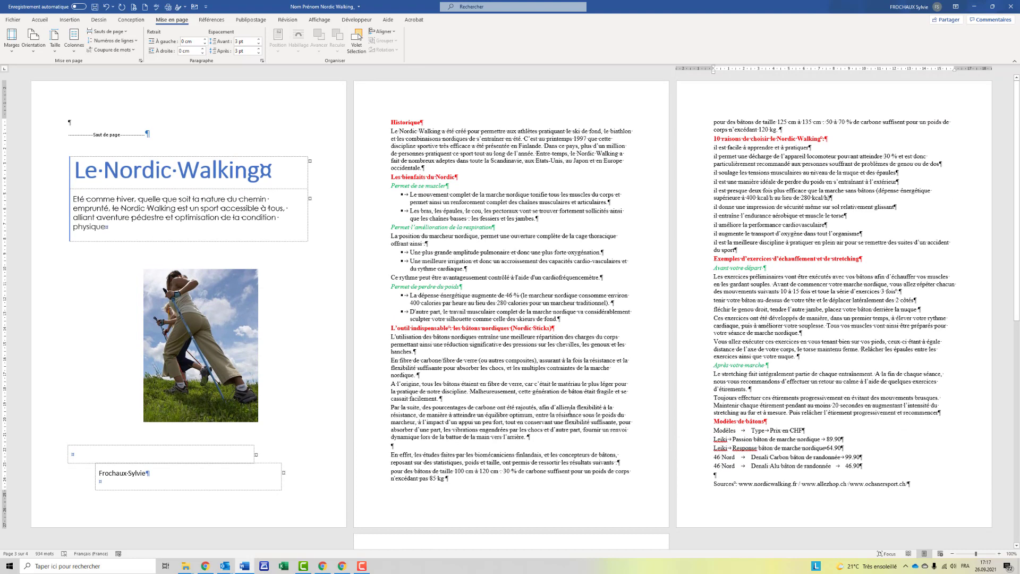
# Select all red headings formatted like Historique and apply the Titre 1 style.
pyautogui.click(374, 126)
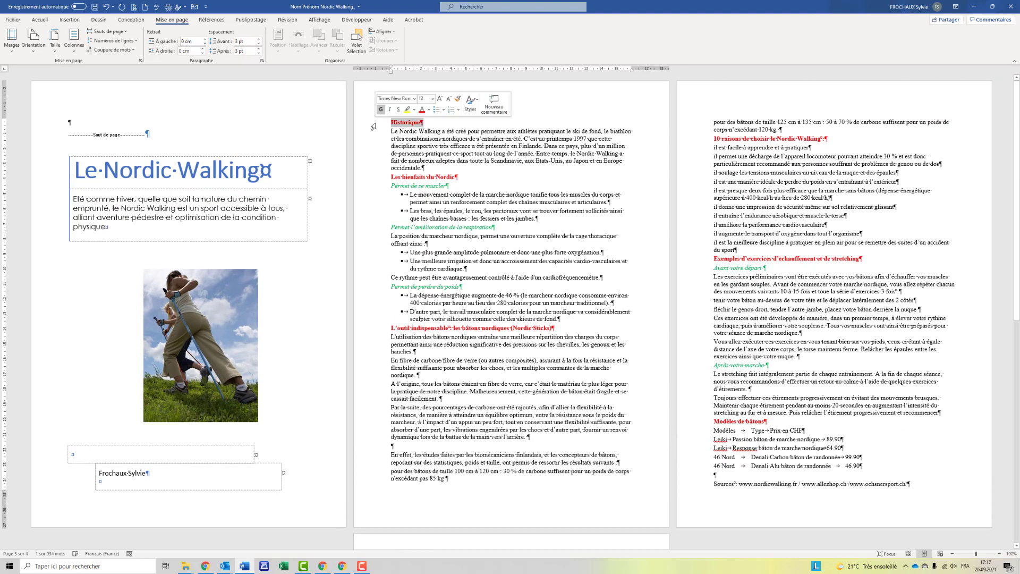
pyautogui.click(40, 20)
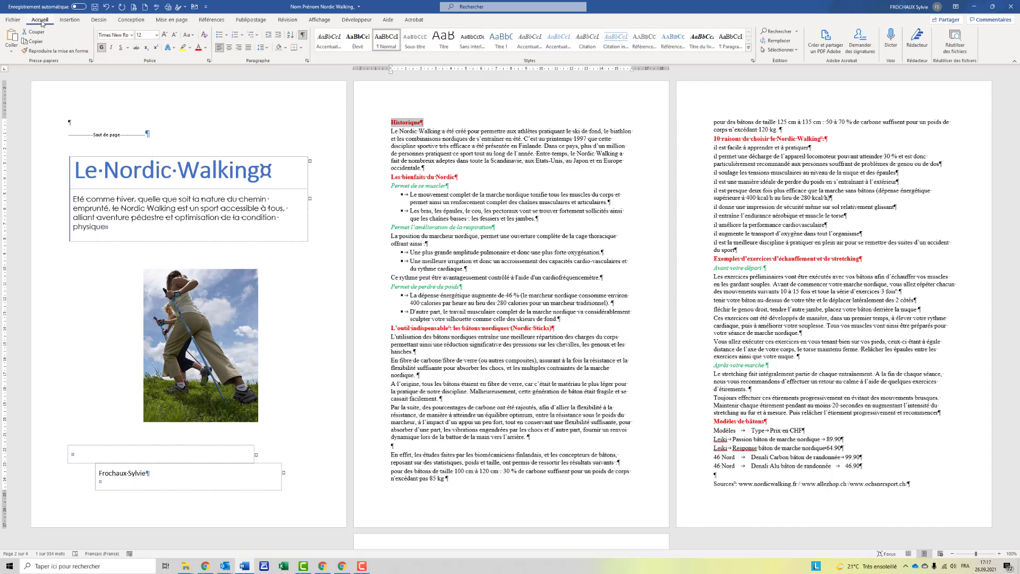
pyautogui.click(788, 50)
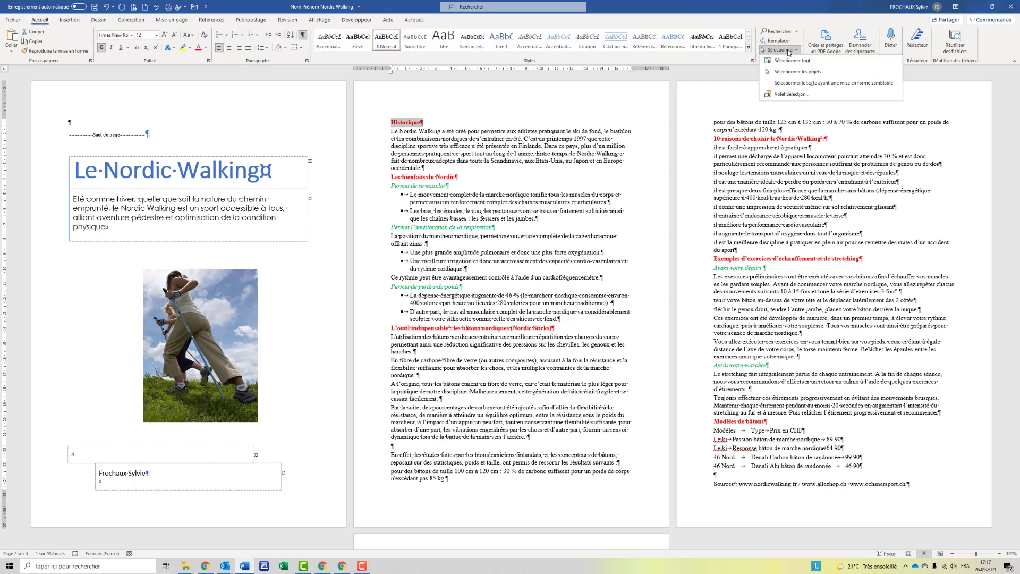
pyautogui.click(799, 83)
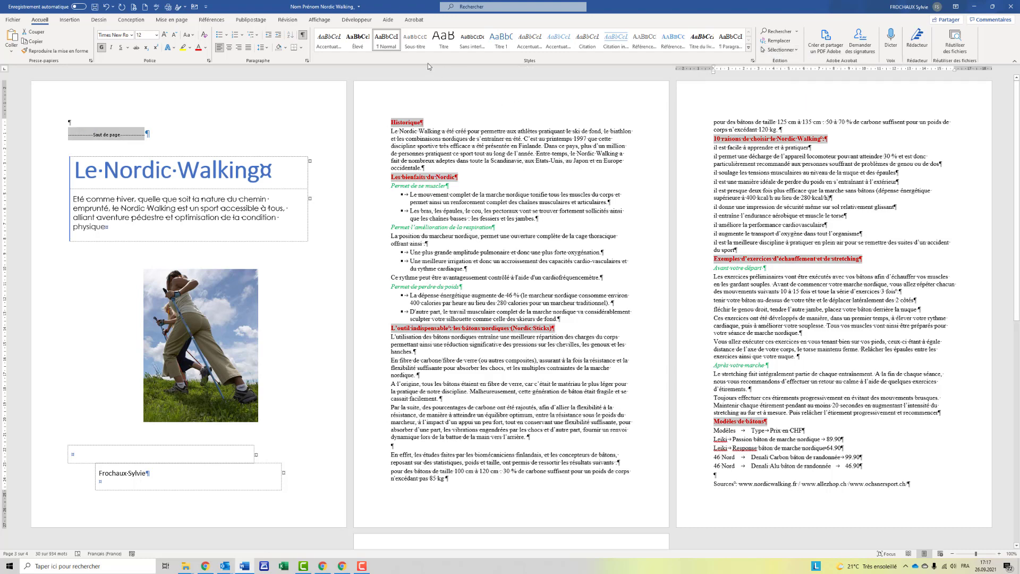
pyautogui.click(500, 39)
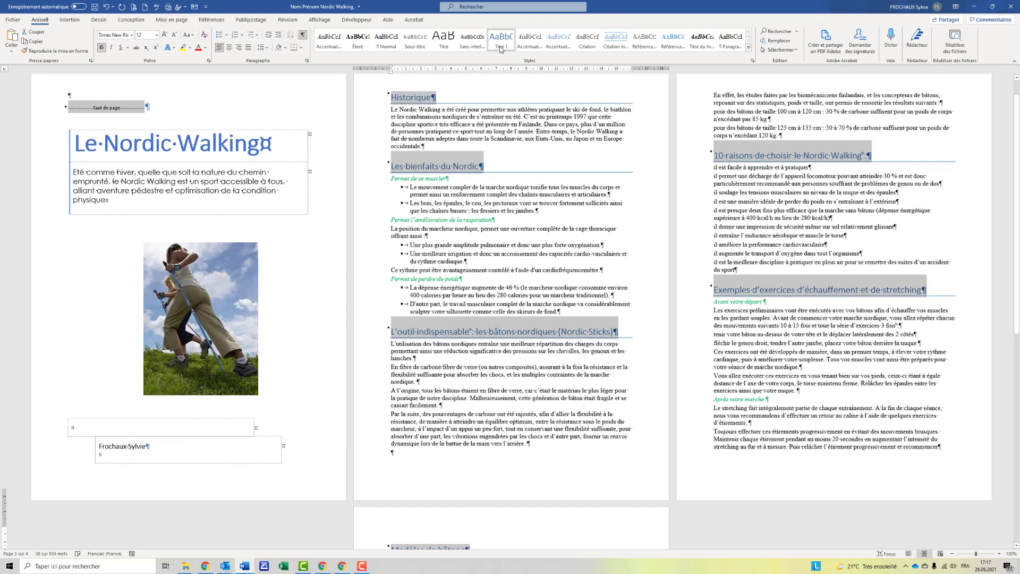
# Return the page-break line on page 1 to the Normal style.
pyautogui.scroll(1, 504, 191)
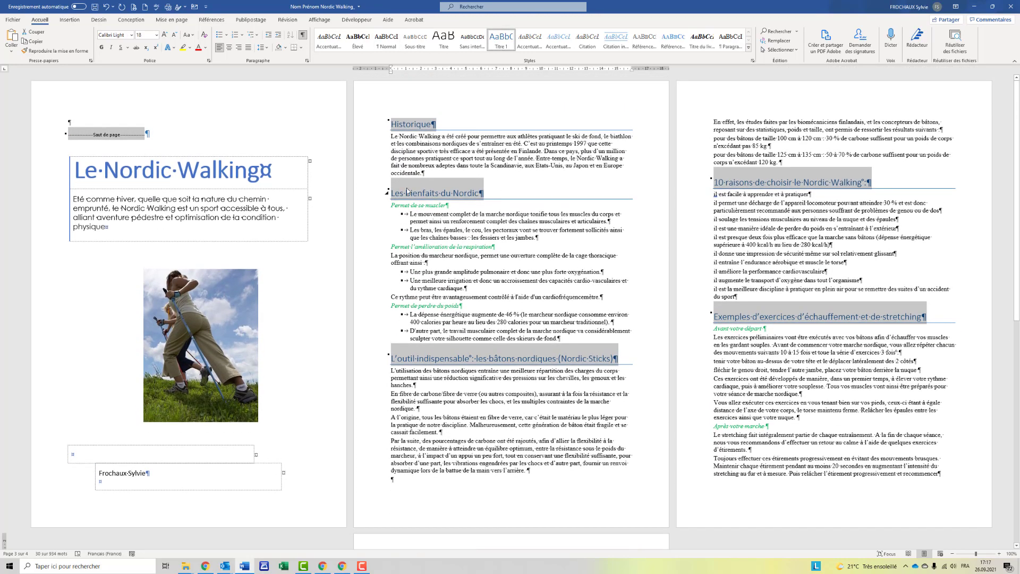
pyautogui.click(180, 131)
pyautogui.click(137, 135)
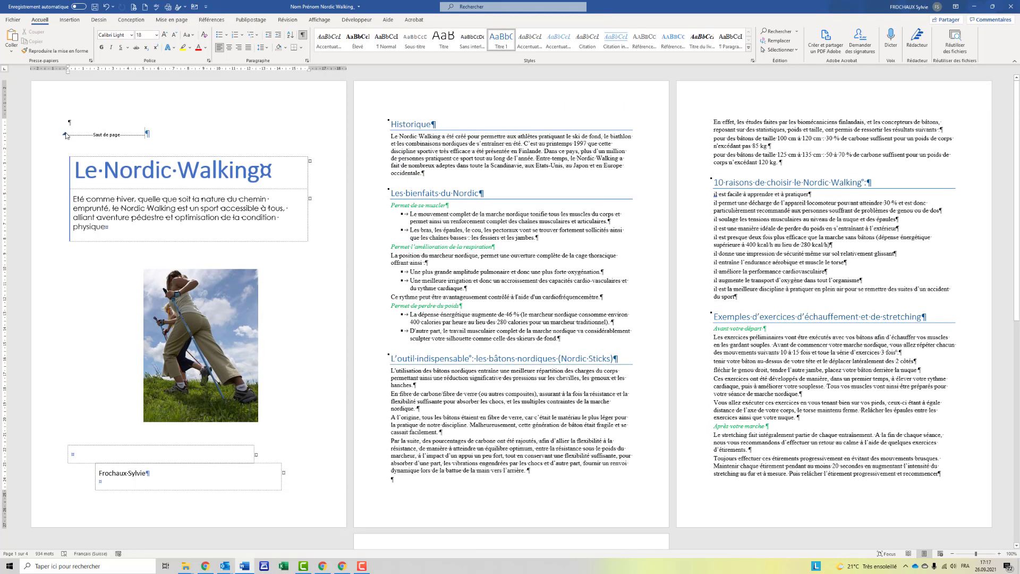
pyautogui.doubleClick(115, 135)
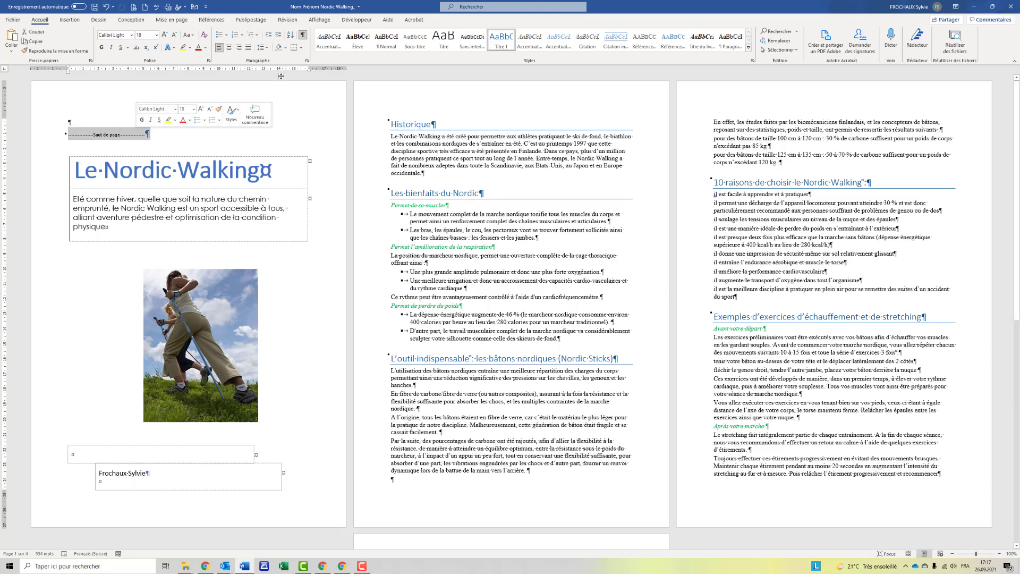
pyautogui.click(386, 41)
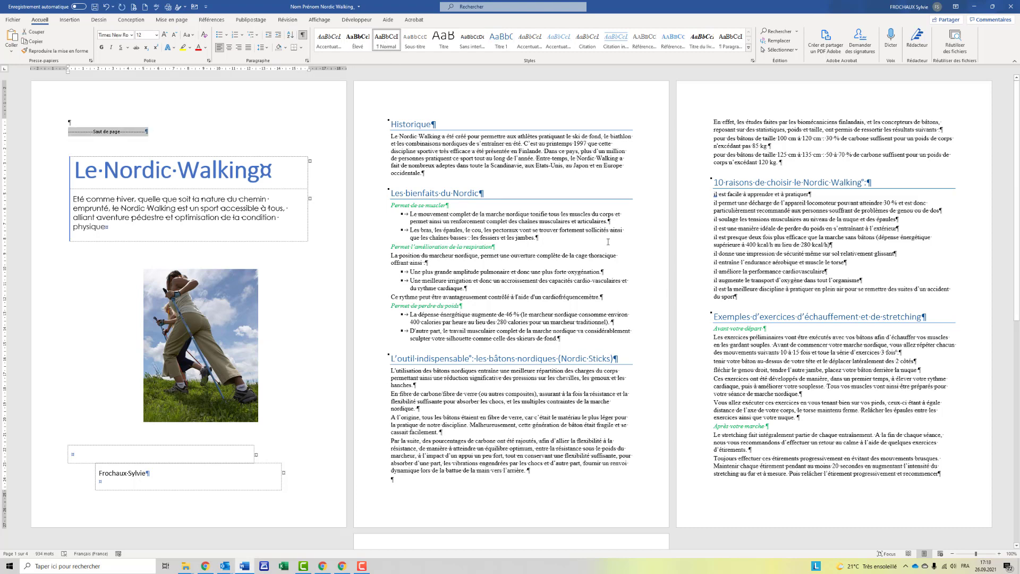
# Select all green italic subheadings formatted like Permet de se muscler.
pyautogui.click(355, 207)
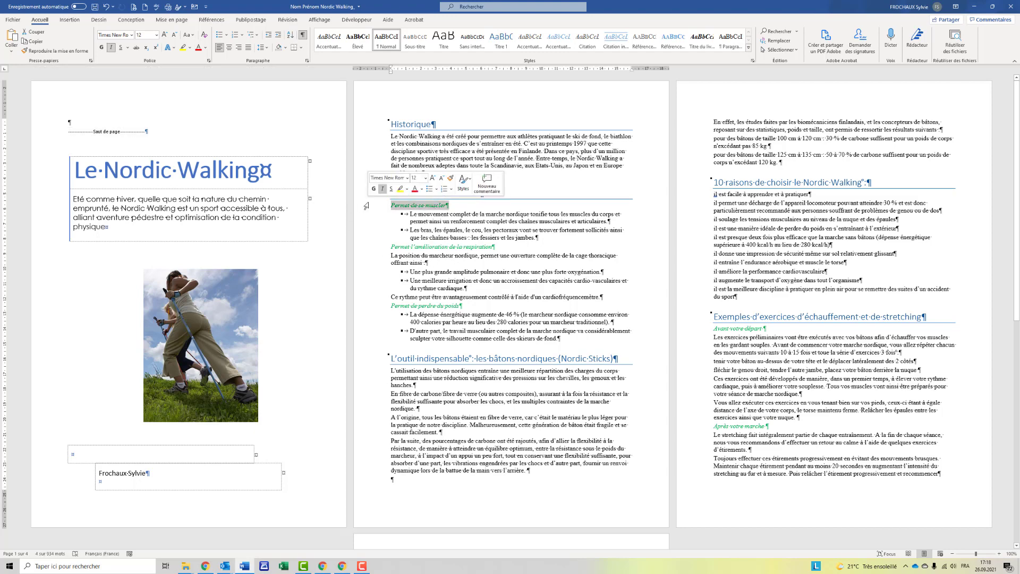
pyautogui.click(797, 50)
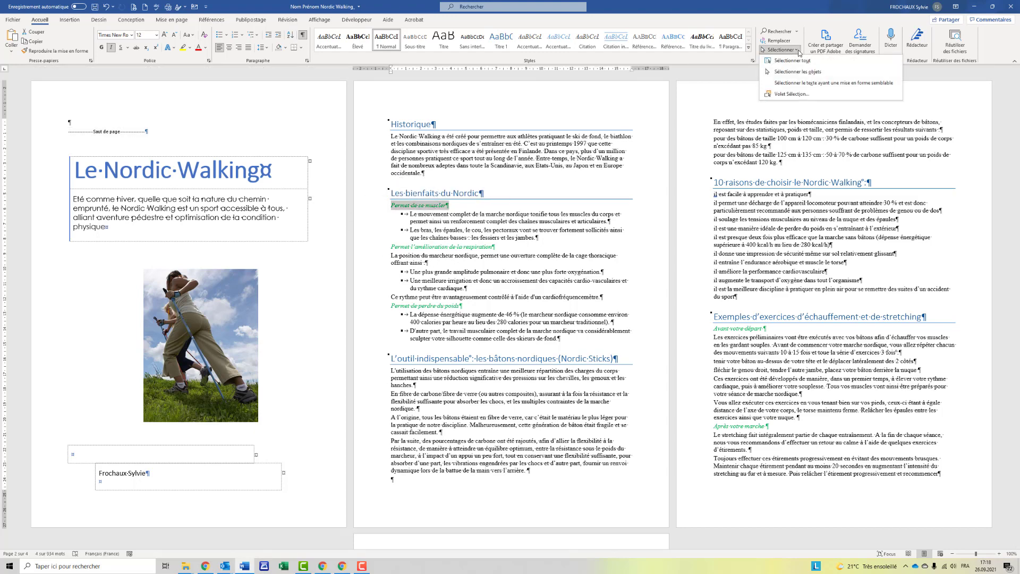
pyautogui.click(798, 85)
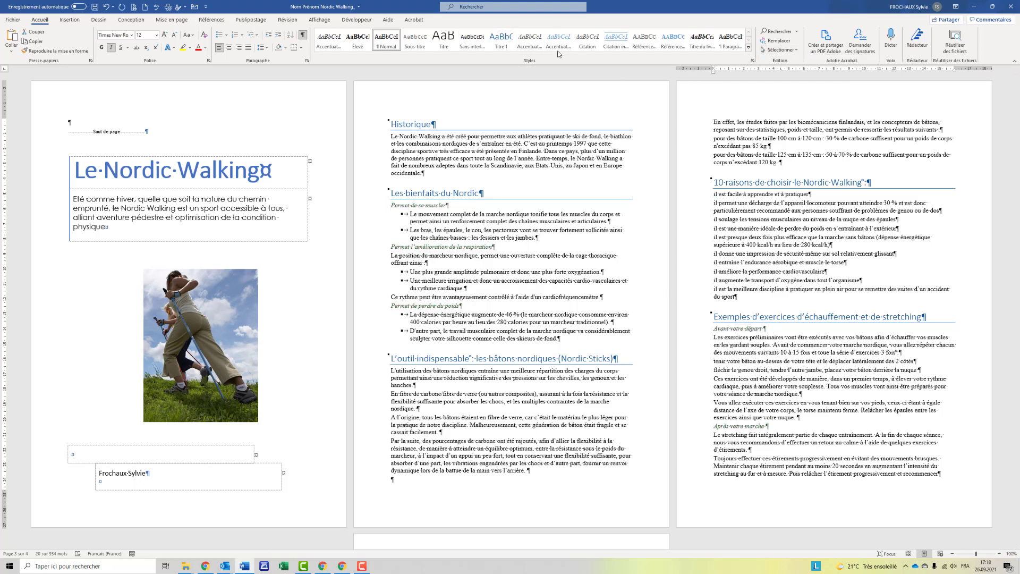
# Set the Styles pane to list all styles.
pyautogui.click(754, 63)
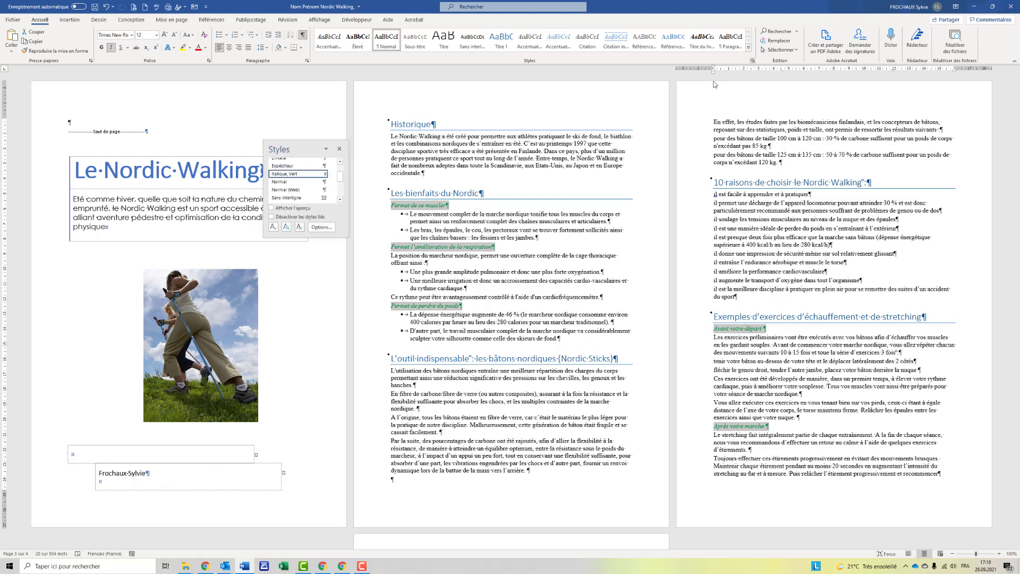
pyautogui.click(322, 229)
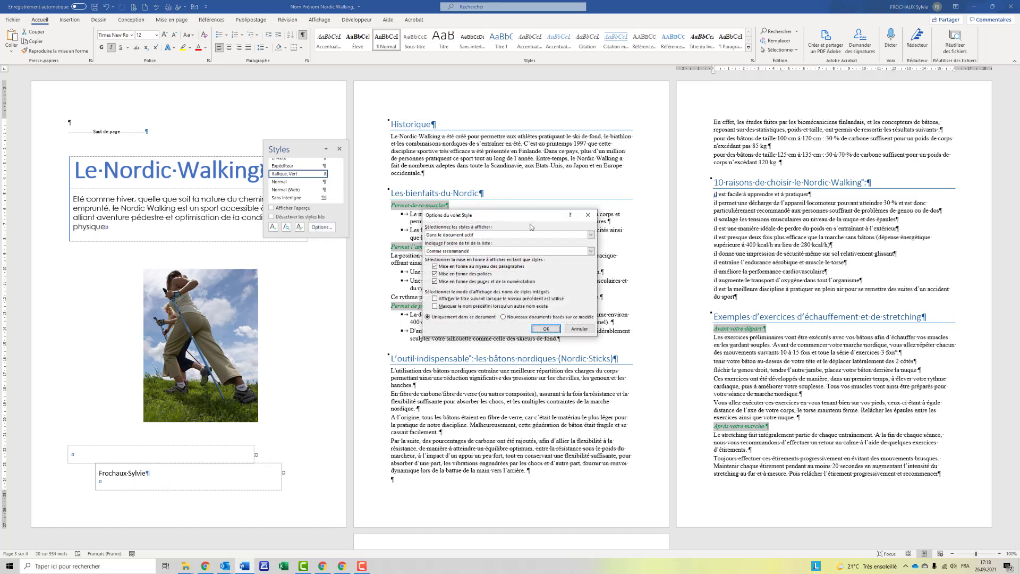
pyautogui.click(591, 235)
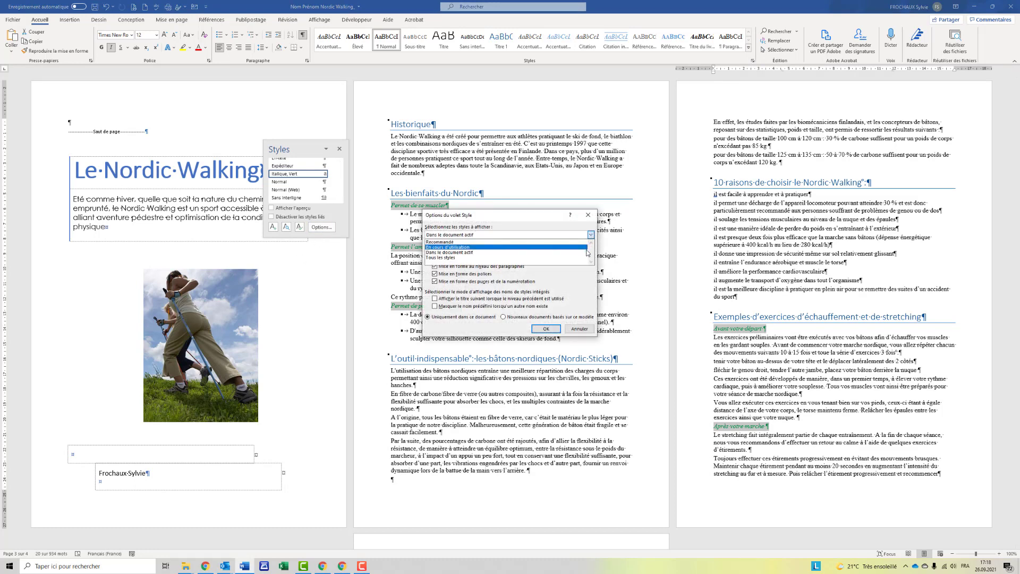
pyautogui.click(584, 263)
pyautogui.click(546, 329)
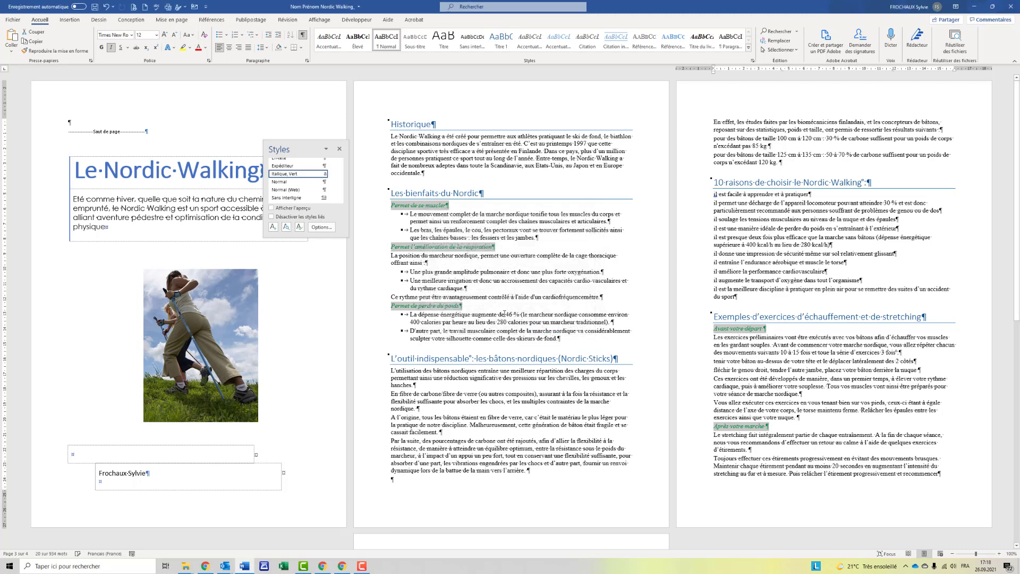
# Apply Titre 2 to the selected subheadings, close the Styles pane and check the headings.
pyautogui.scroll(-2, 319, 183)
pyautogui.scroll(-8, 333, 190)
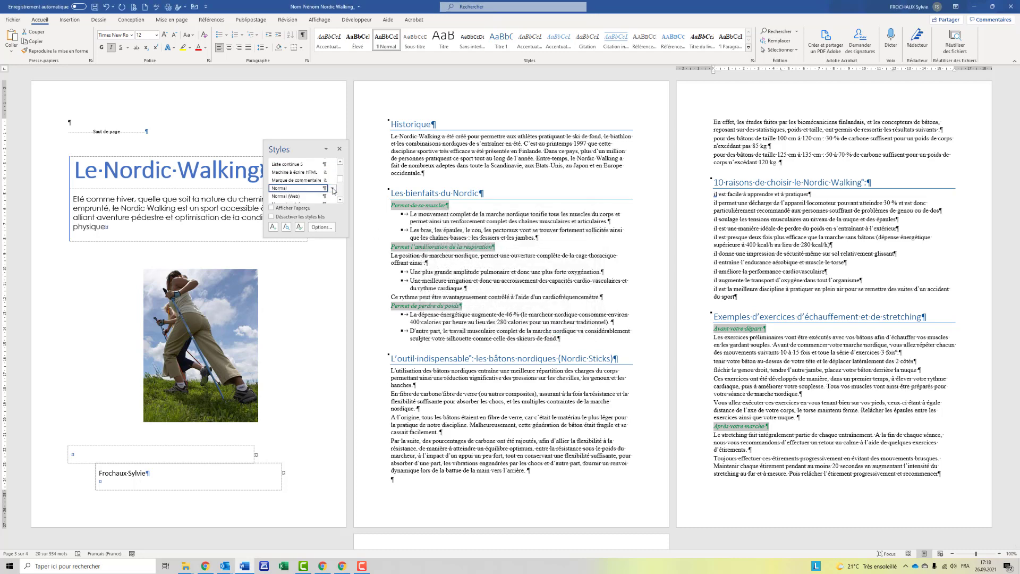
pyautogui.scroll(-10, 333, 191)
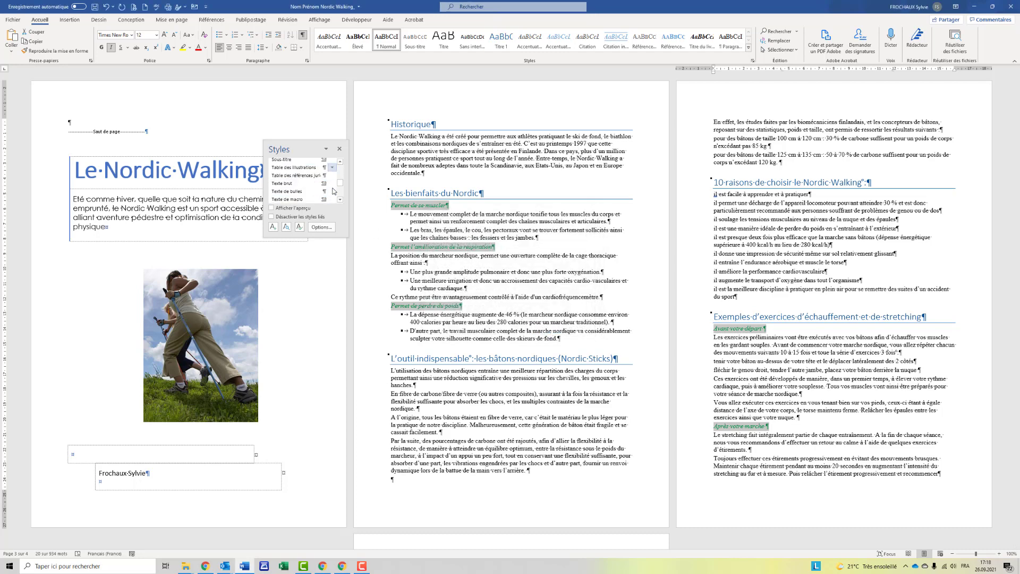
pyautogui.scroll(3, 333, 191)
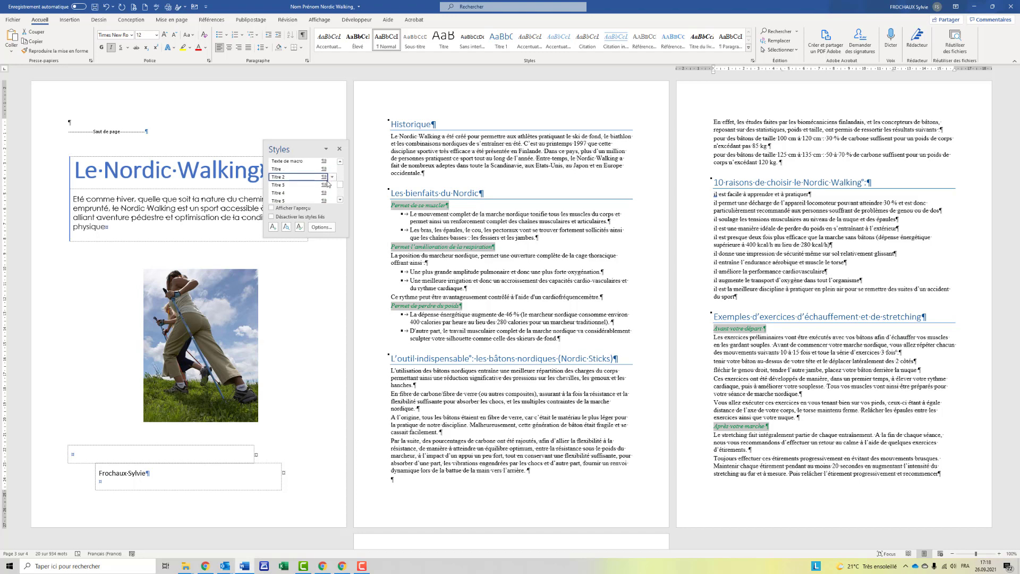
pyautogui.click(327, 179)
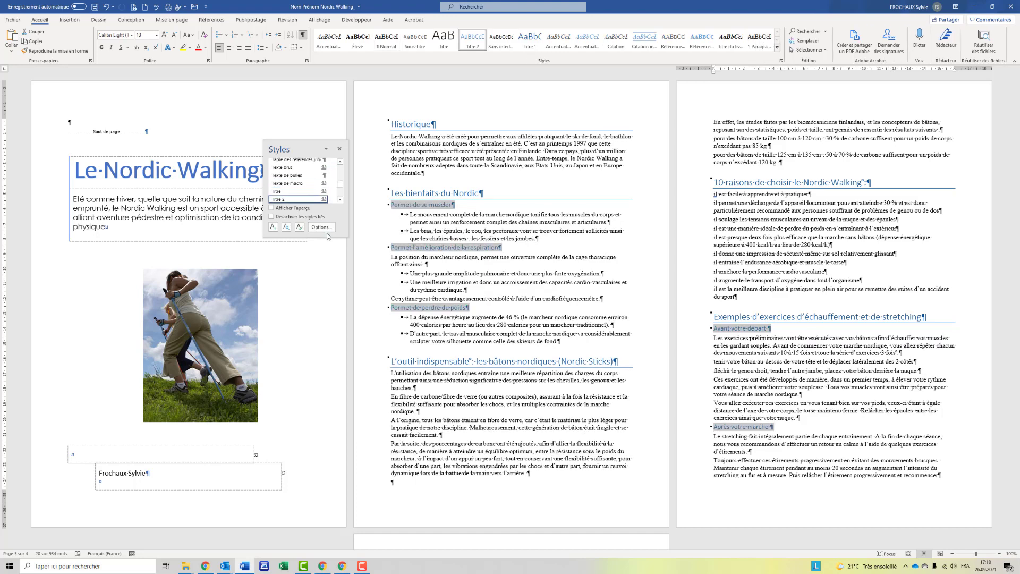
pyautogui.click(340, 151)
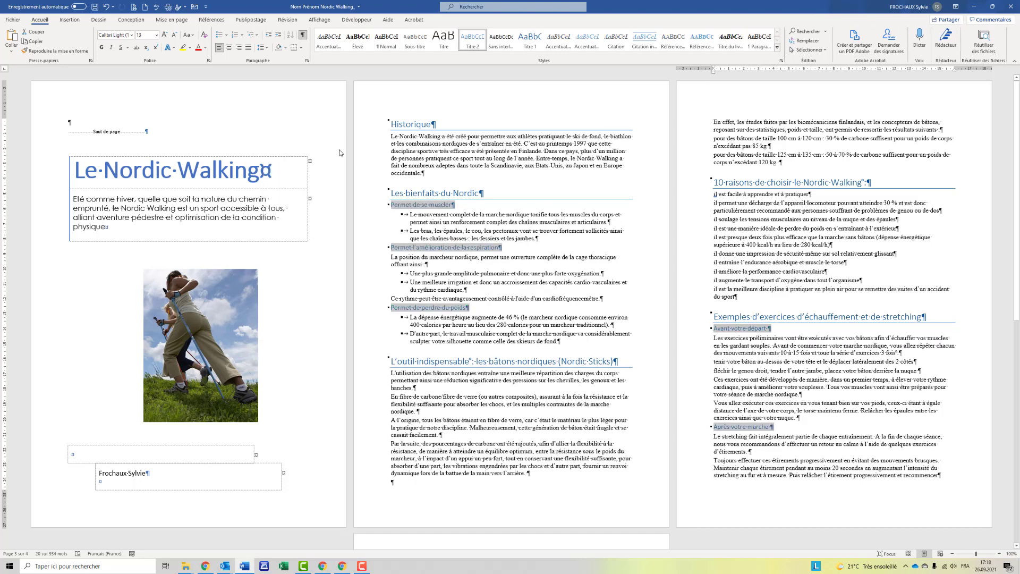
pyautogui.click(430, 123)
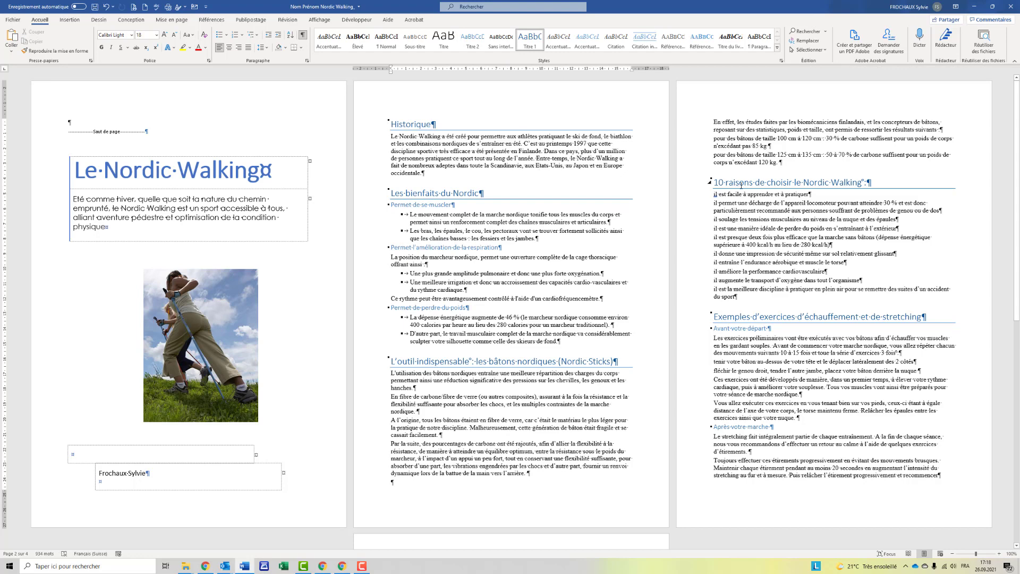
pyautogui.click(741, 183)
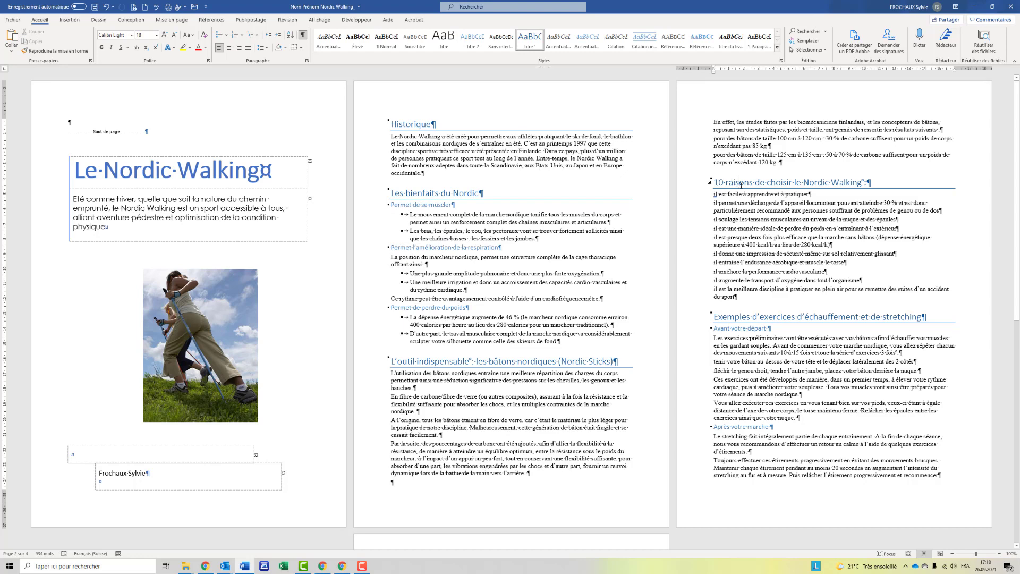
pyautogui.click(412, 125)
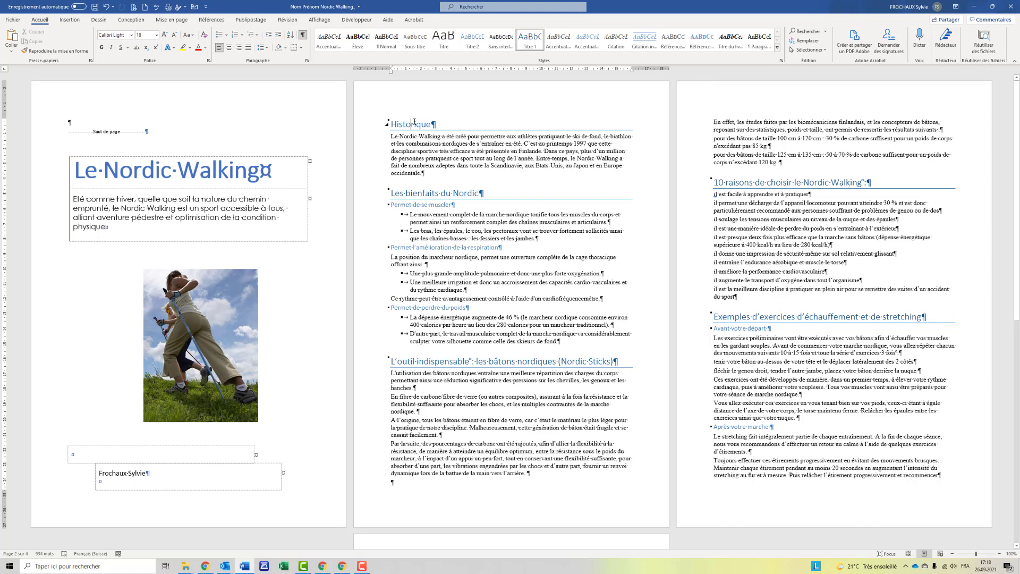
pyautogui.click(174, 20)
# Apply the Lignes (simple) style set, Bleu vert colours and Calibri font set.
pyautogui.click(130, 20)
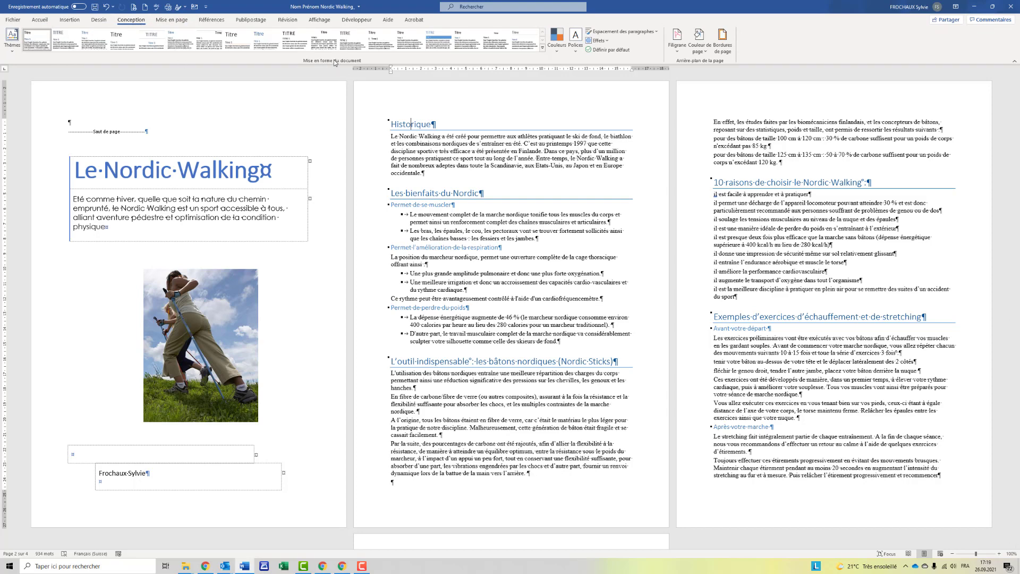
pyautogui.click(266, 46)
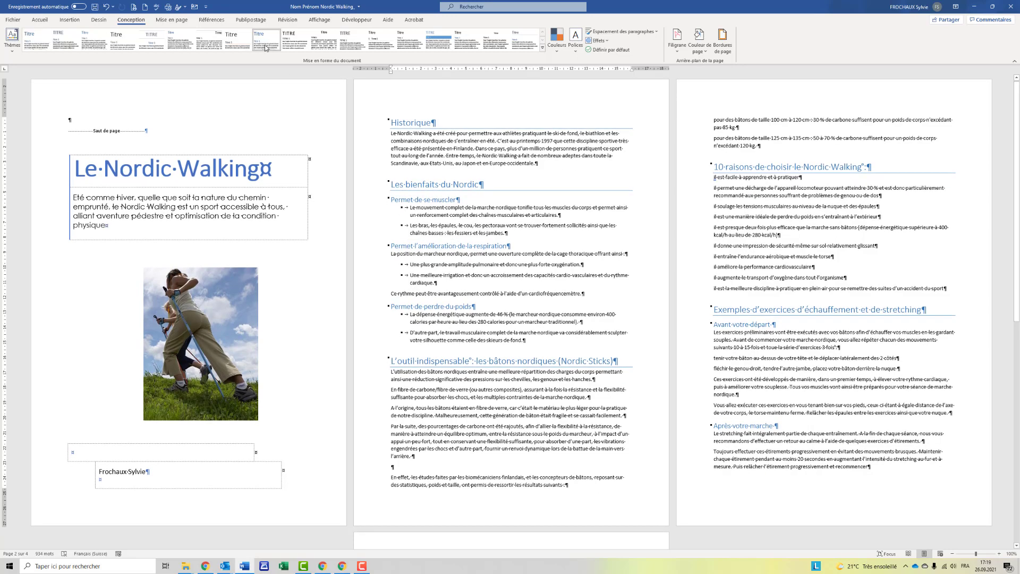
pyautogui.click(556, 53)
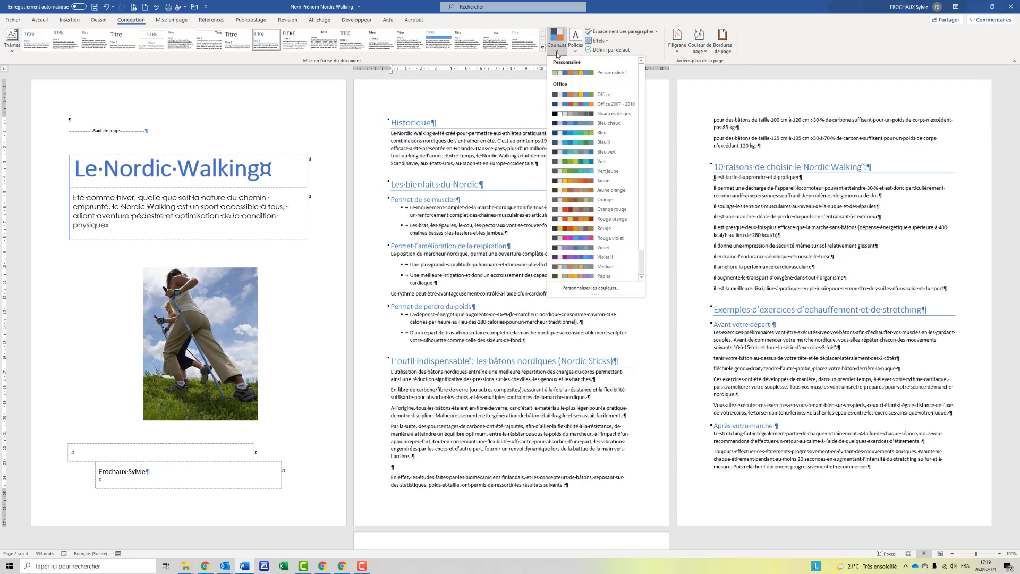
pyautogui.click(619, 153)
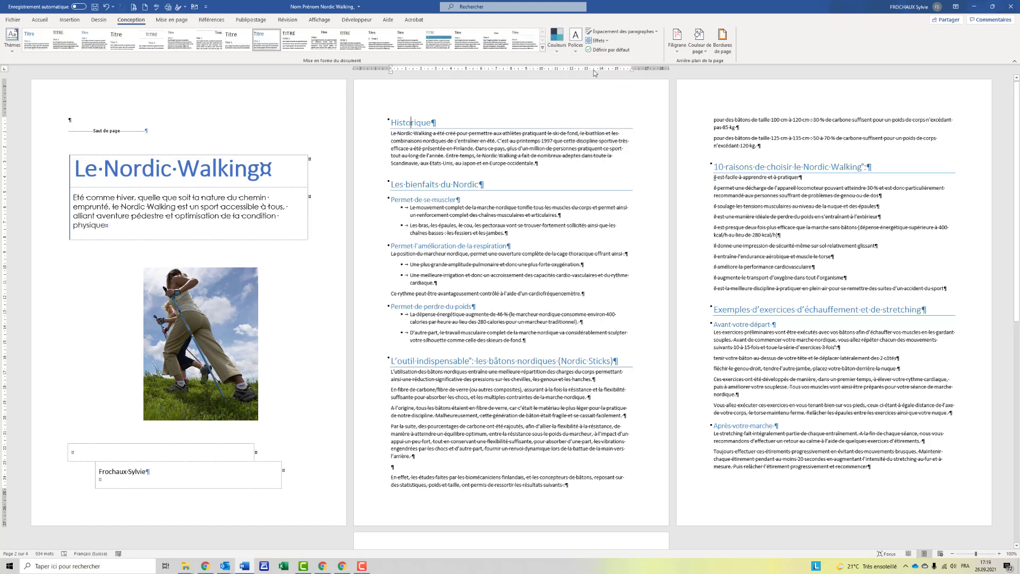
pyautogui.click(577, 52)
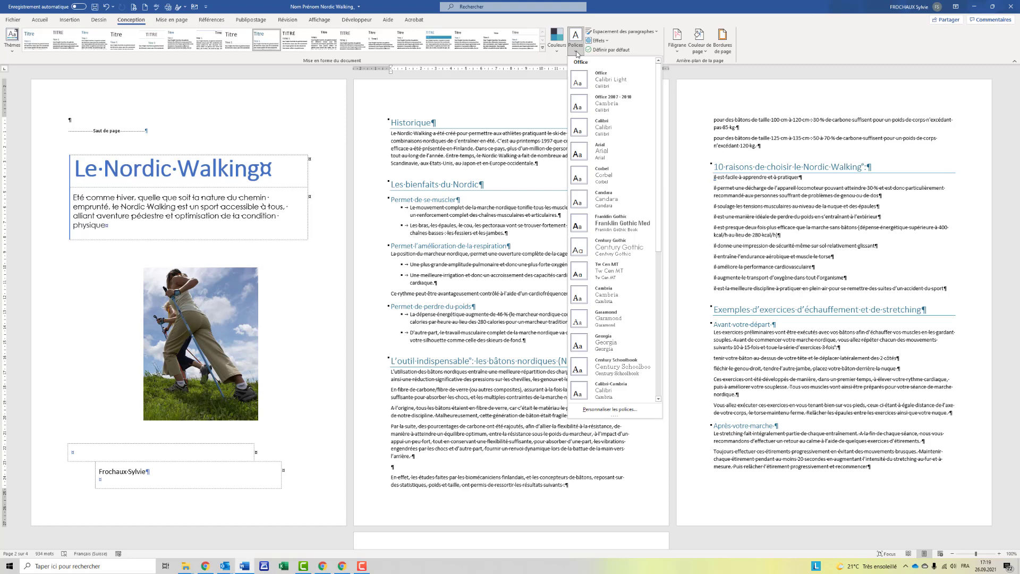
pyautogui.click(597, 129)
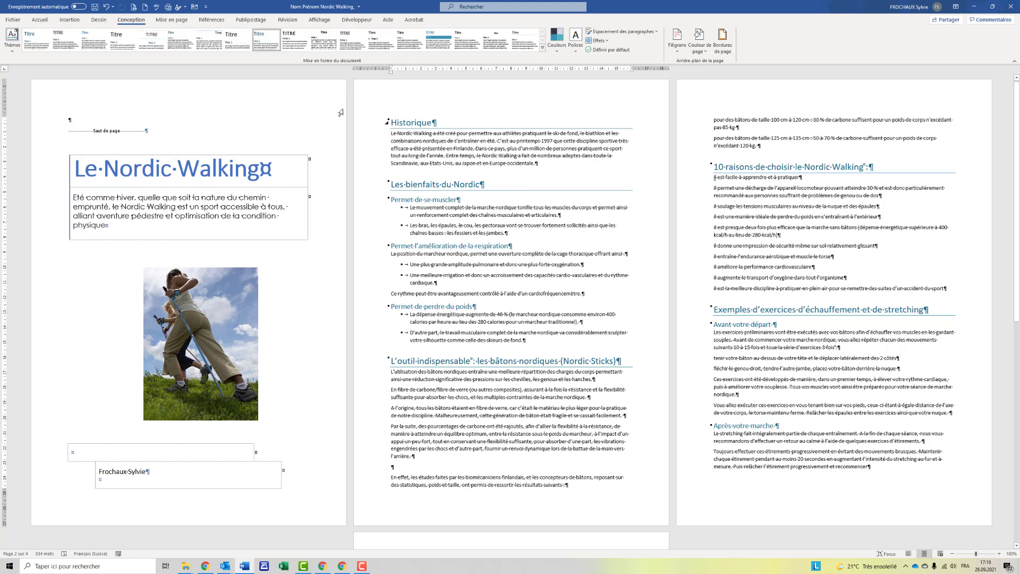
# Modify the Titre 1 style to 18 pt spacing before and 6 pt after.
pyautogui.click(39, 20)
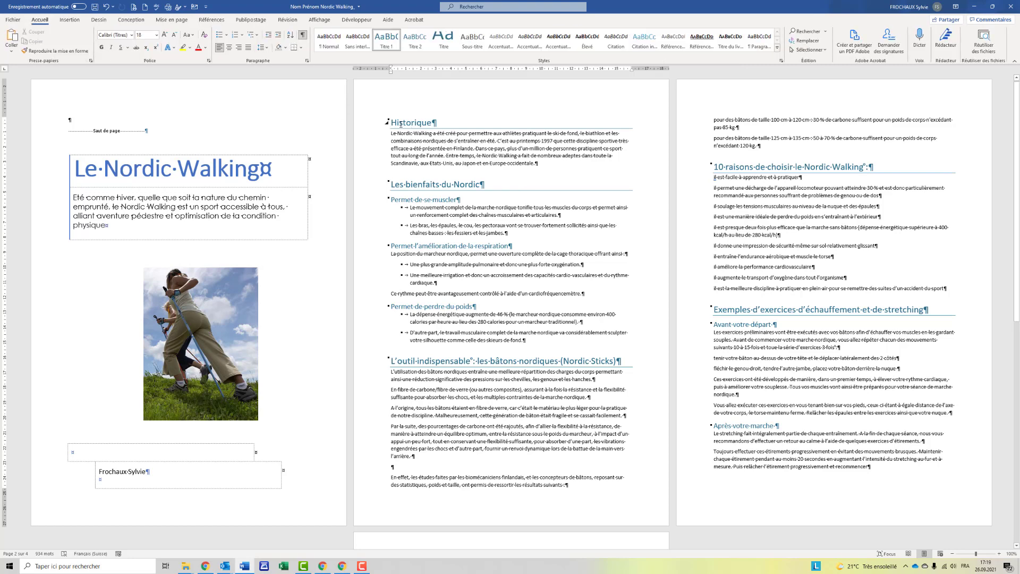
pyautogui.rightClick(384, 37)
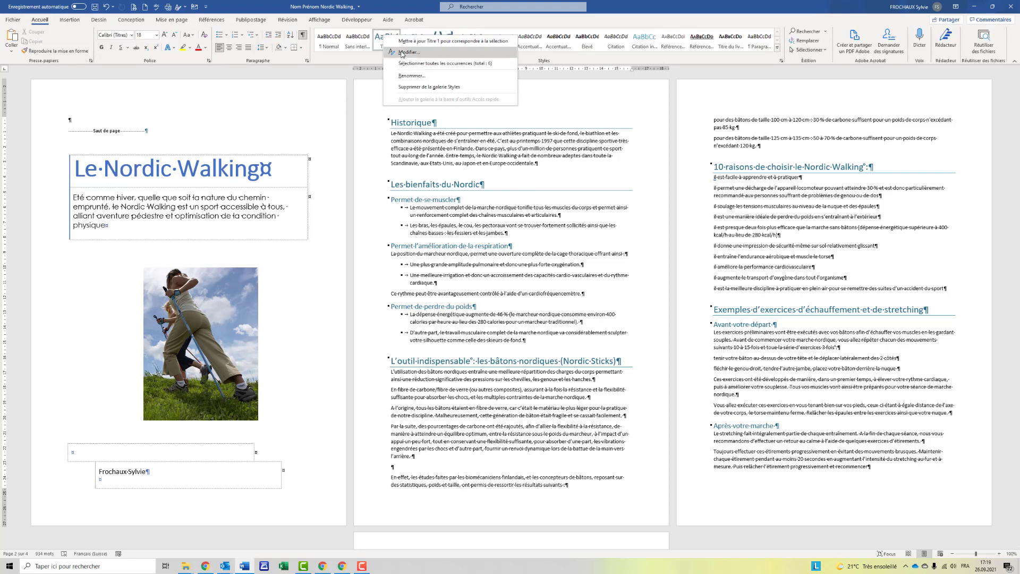
pyautogui.click(402, 52)
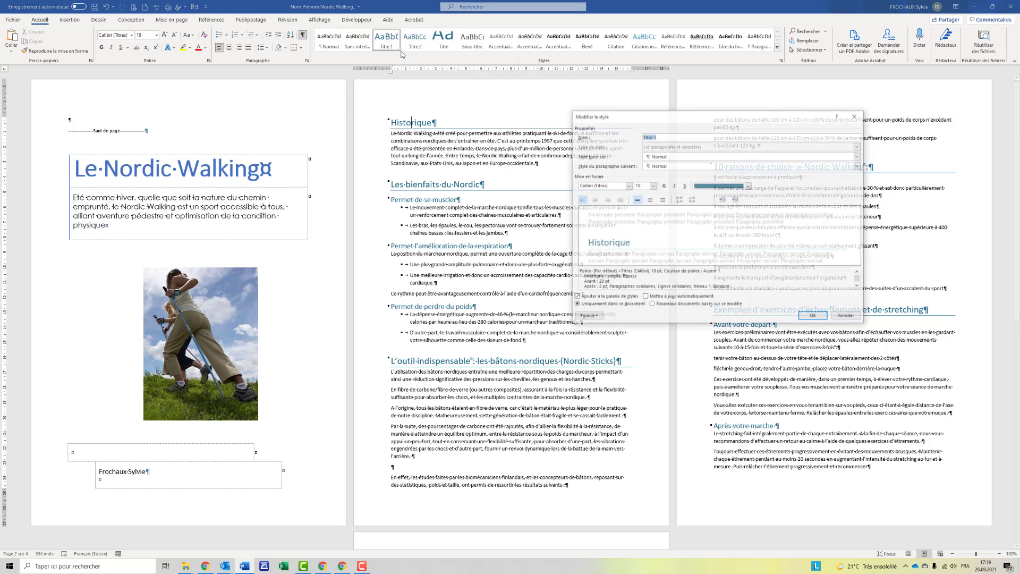
pyautogui.click(596, 318)
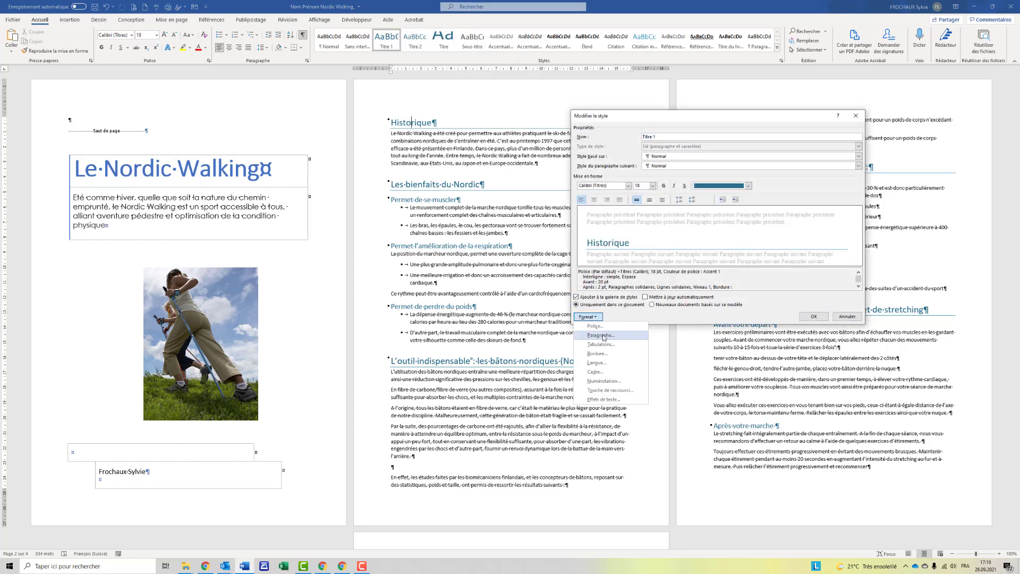
pyautogui.click(601, 335)
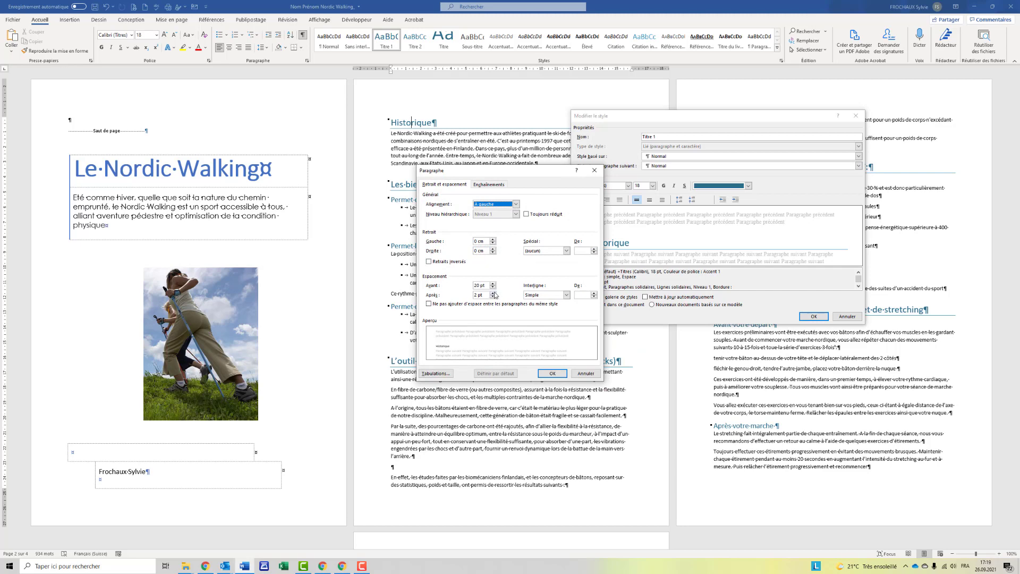
pyautogui.click(493, 293)
pyautogui.click(493, 287)
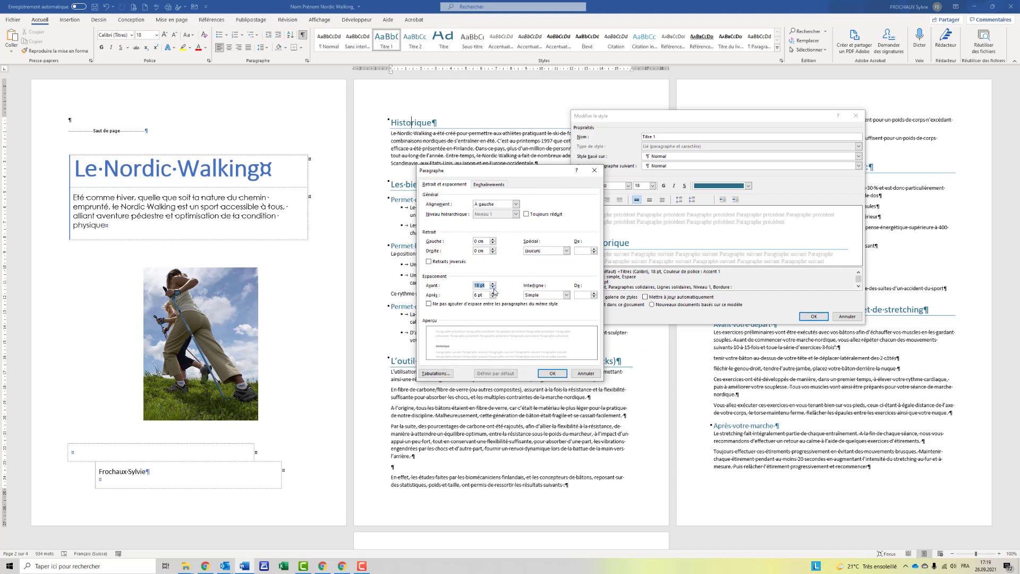
pyautogui.click(552, 373)
pyautogui.click(813, 316)
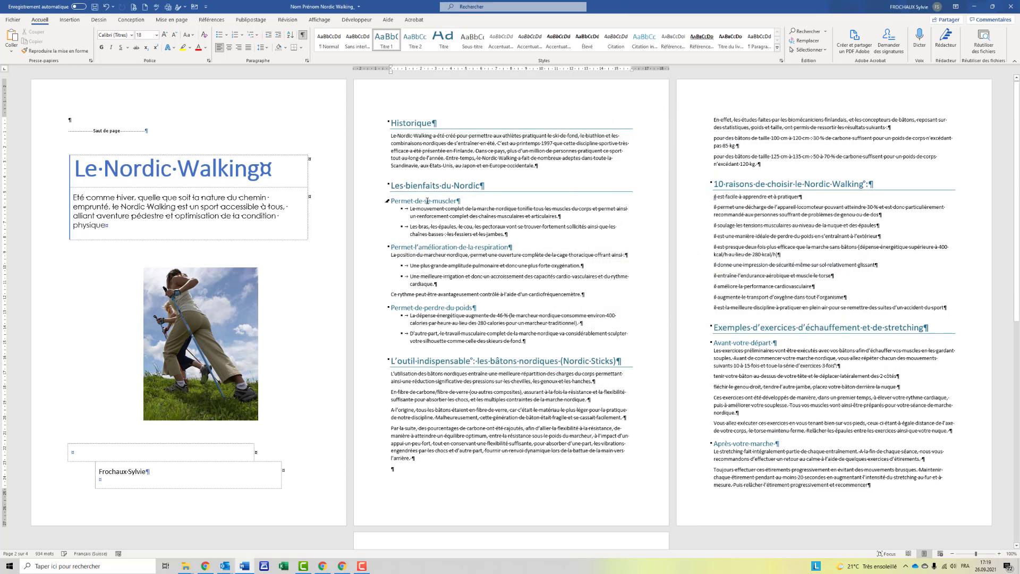
# Modify the Titre 2 style to 12 pt spacing before and 6 pt after.
pyautogui.click(427, 203)
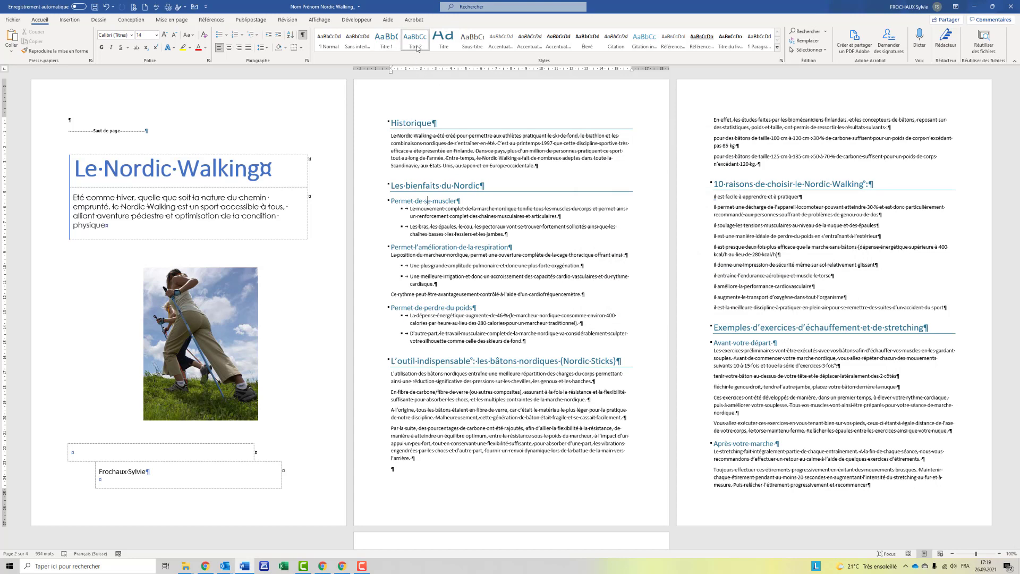
pyautogui.click(426, 64)
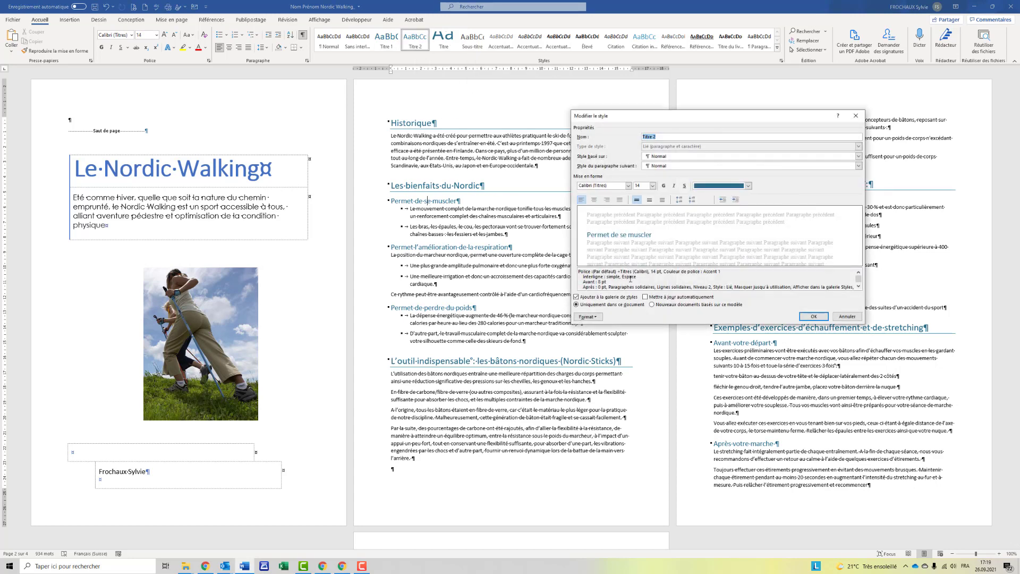
pyautogui.click(594, 317)
pyautogui.click(621, 339)
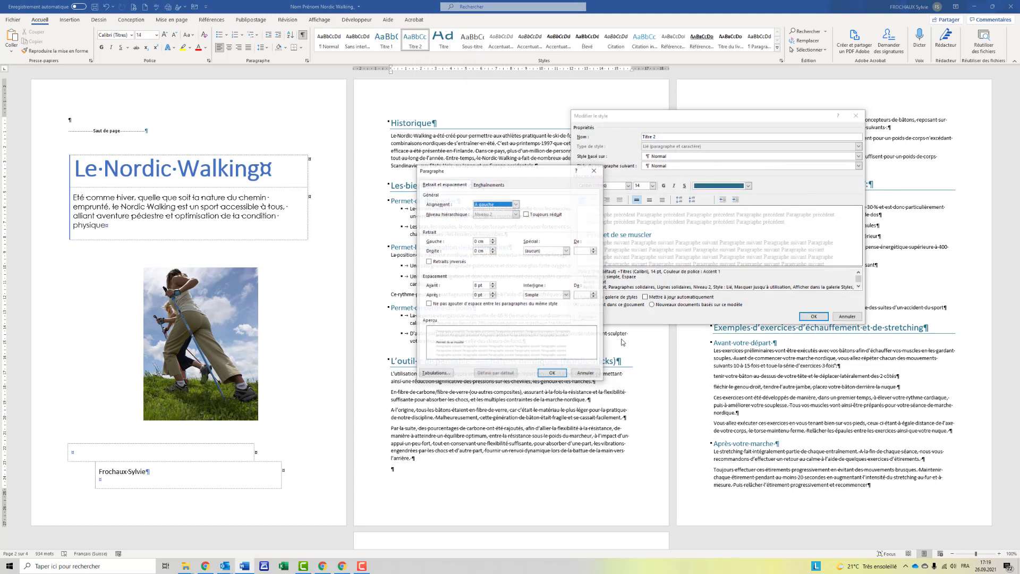
pyautogui.click(493, 283)
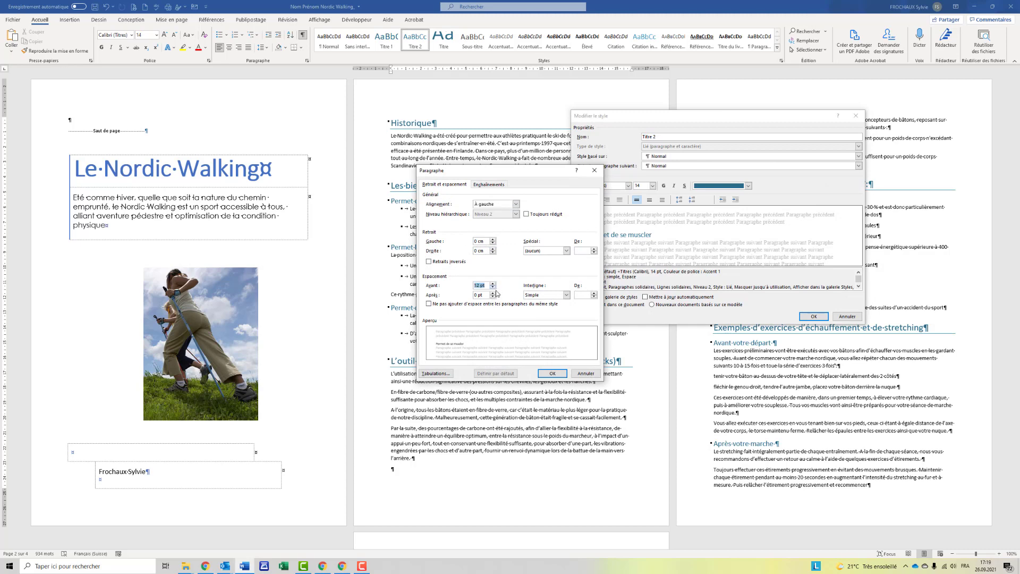
pyautogui.click(493, 293)
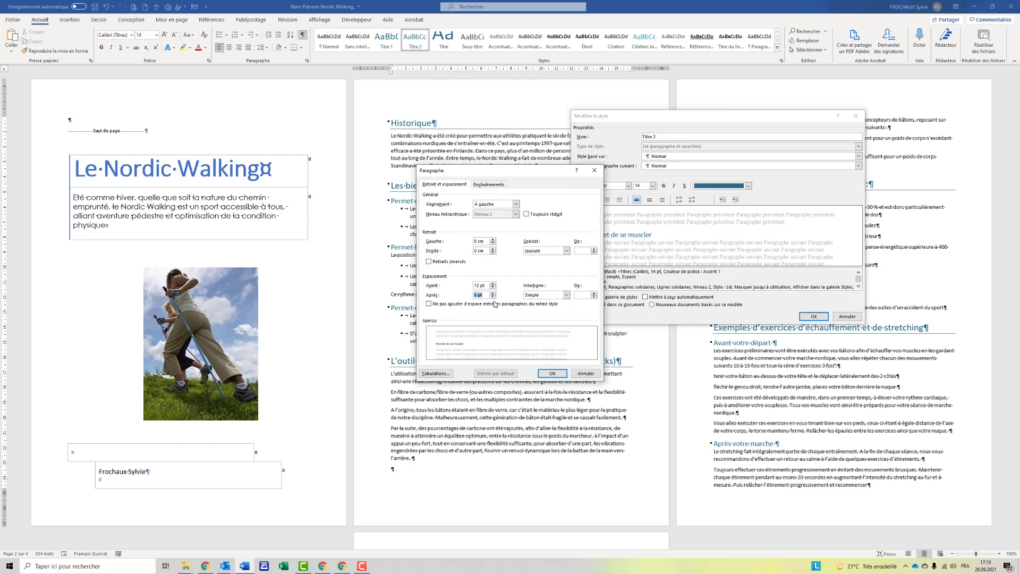
pyautogui.click(552, 373)
pyautogui.click(813, 316)
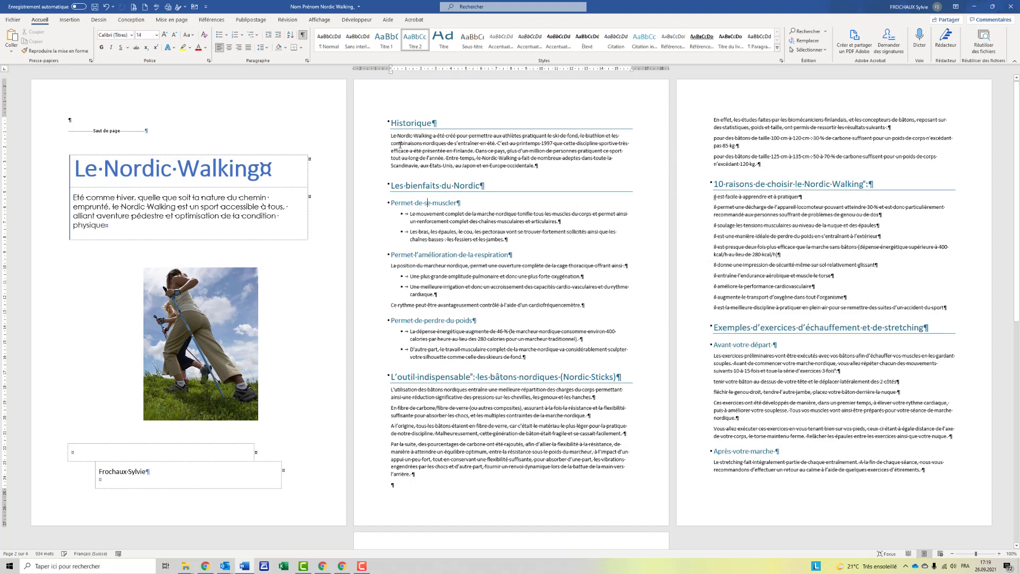
# Modify the Normal style to justified text, single line spacing and 6 pt after.
pyautogui.rightClick(329, 41)
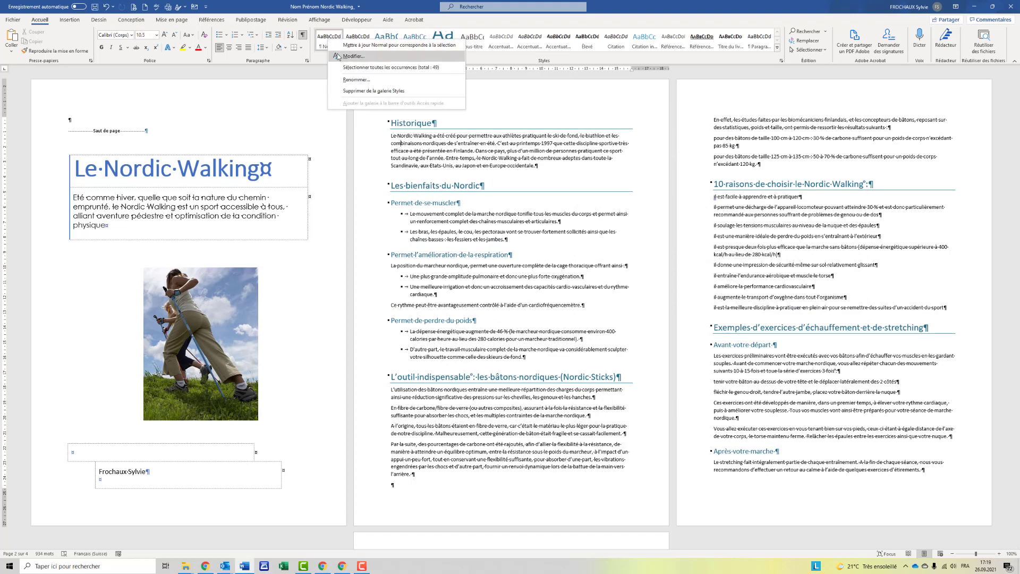
pyautogui.click(351, 56)
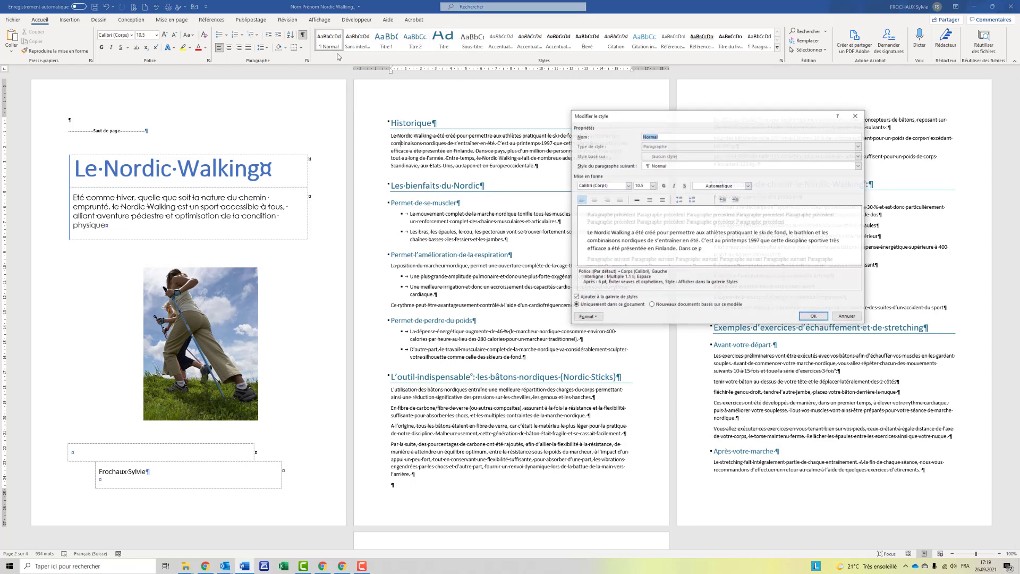
pyautogui.click(621, 203)
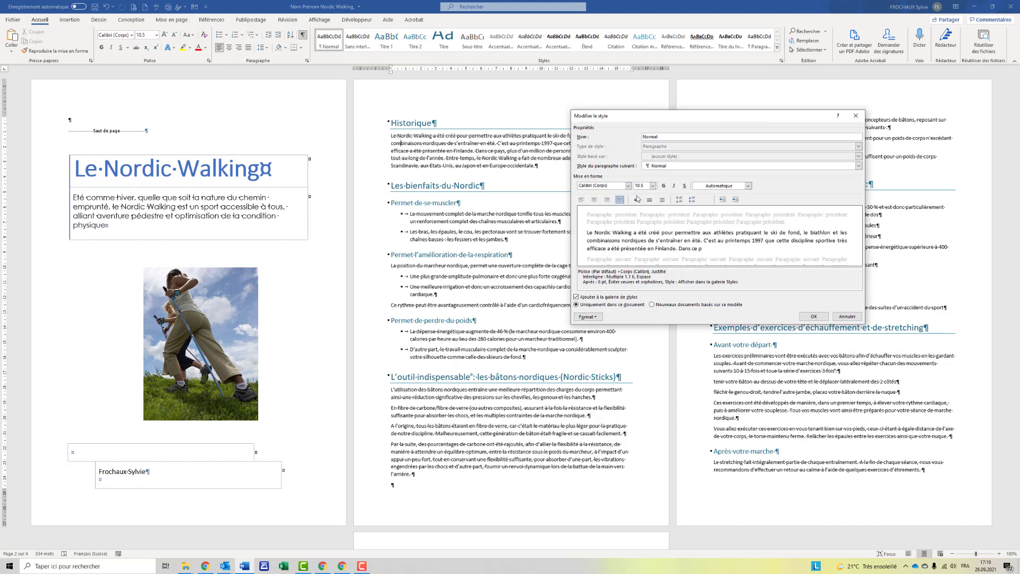
pyautogui.click(588, 317)
pyautogui.click(600, 336)
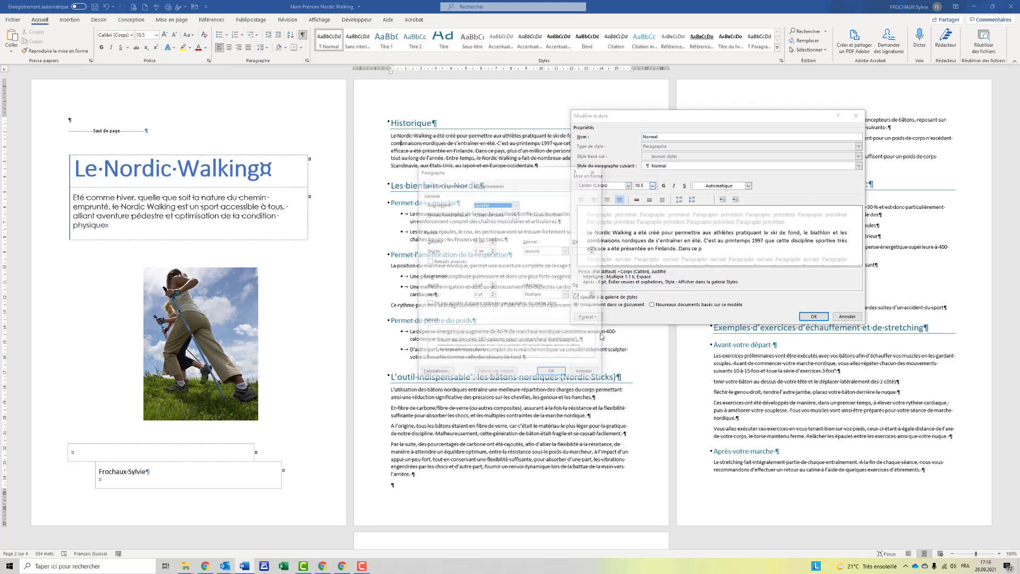
pyautogui.click(493, 293)
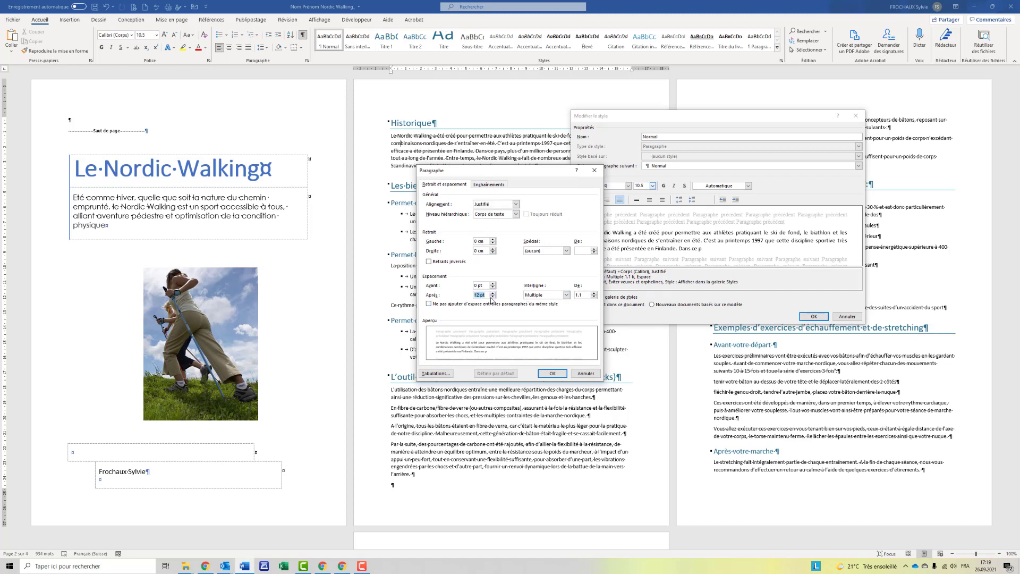
pyautogui.click(493, 297)
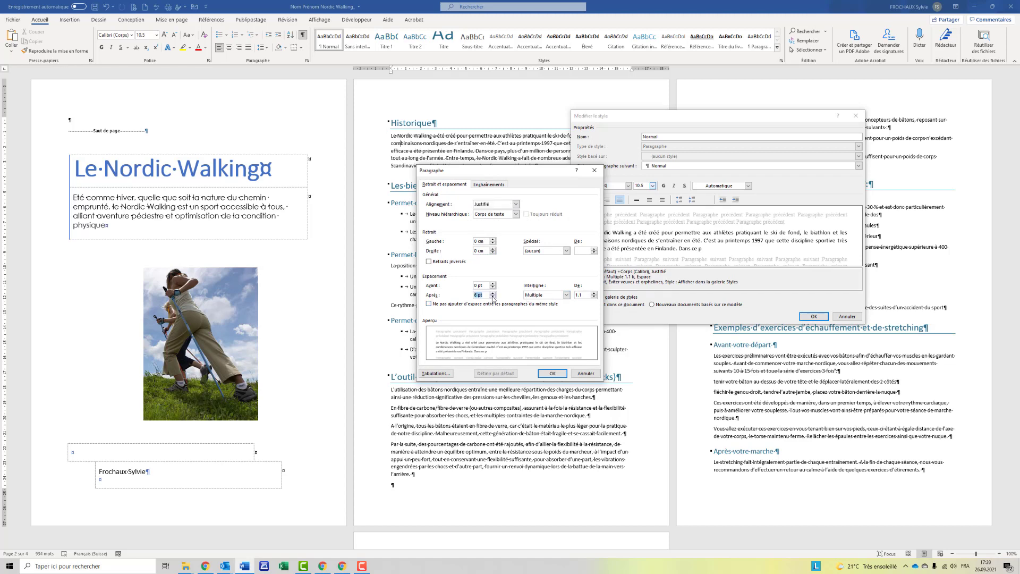
pyautogui.click(567, 295)
pyautogui.click(558, 301)
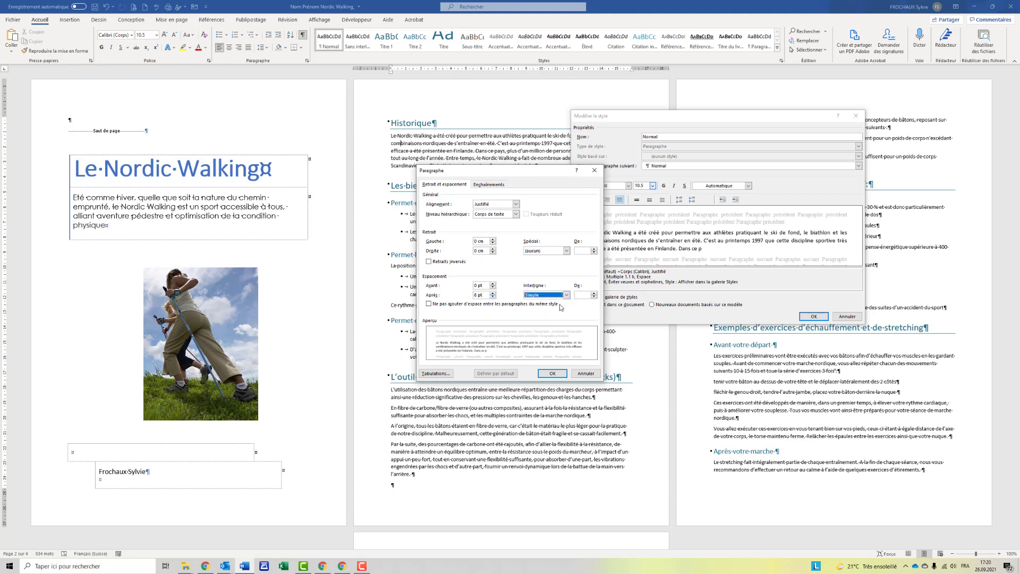
pyautogui.click(552, 373)
pyautogui.click(813, 317)
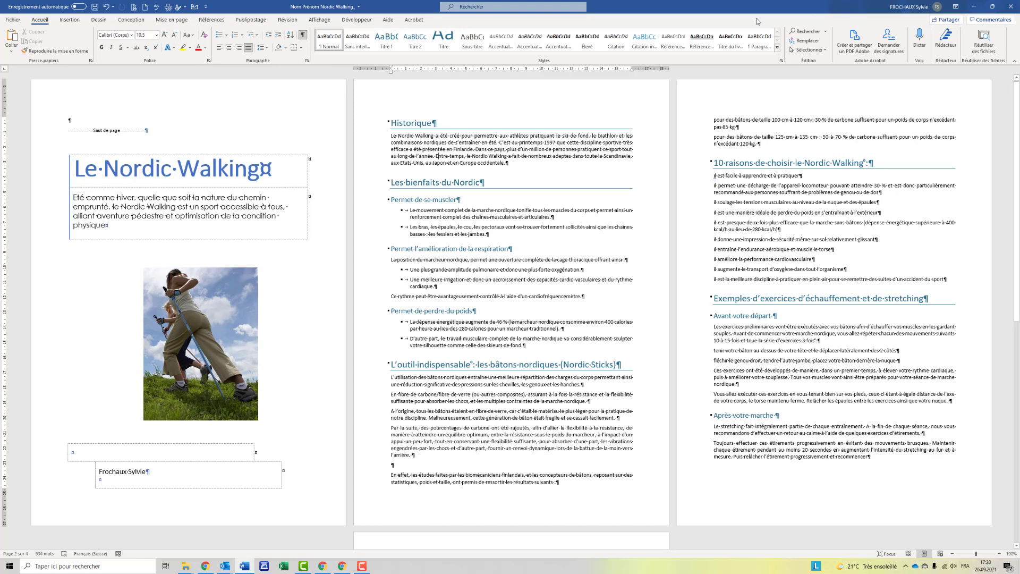
# Set Coupure de mots to Automatique on the Mise en page tab.
pyautogui.click(171, 19)
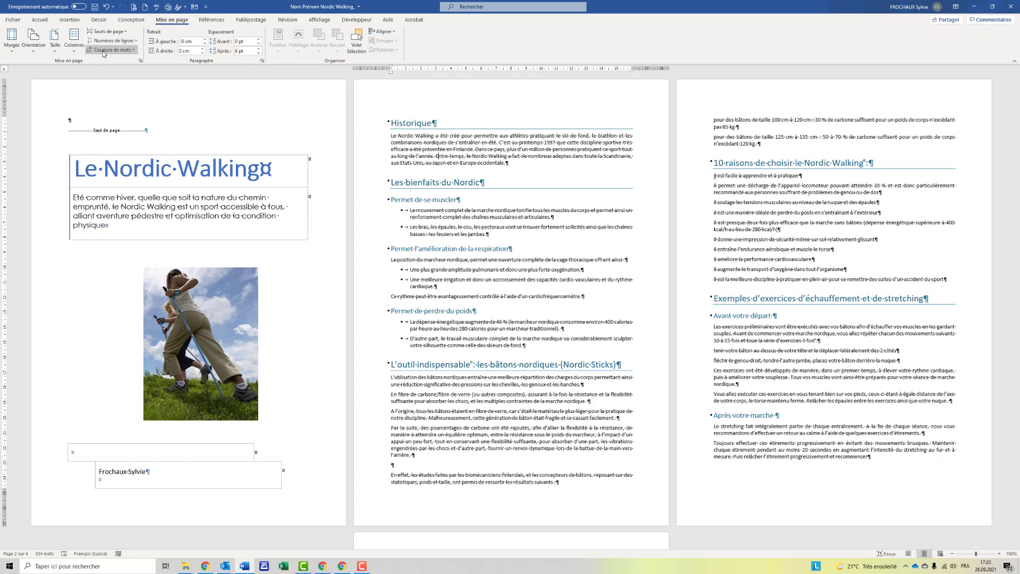
pyautogui.click(111, 50)
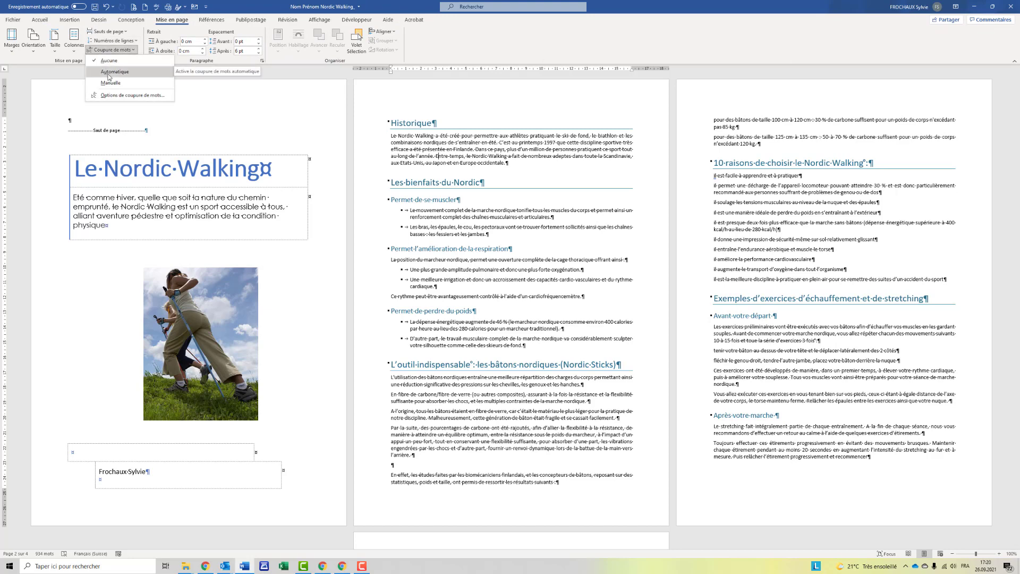
pyautogui.click(109, 74)
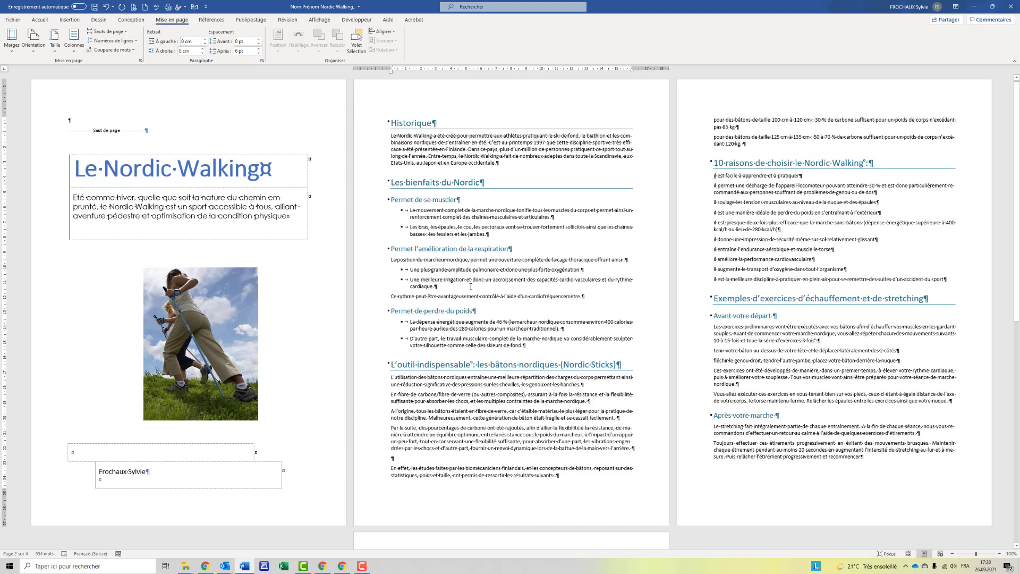
# Insert the file name field at the left of the footer.
pyautogui.doubleClick(424, 506)
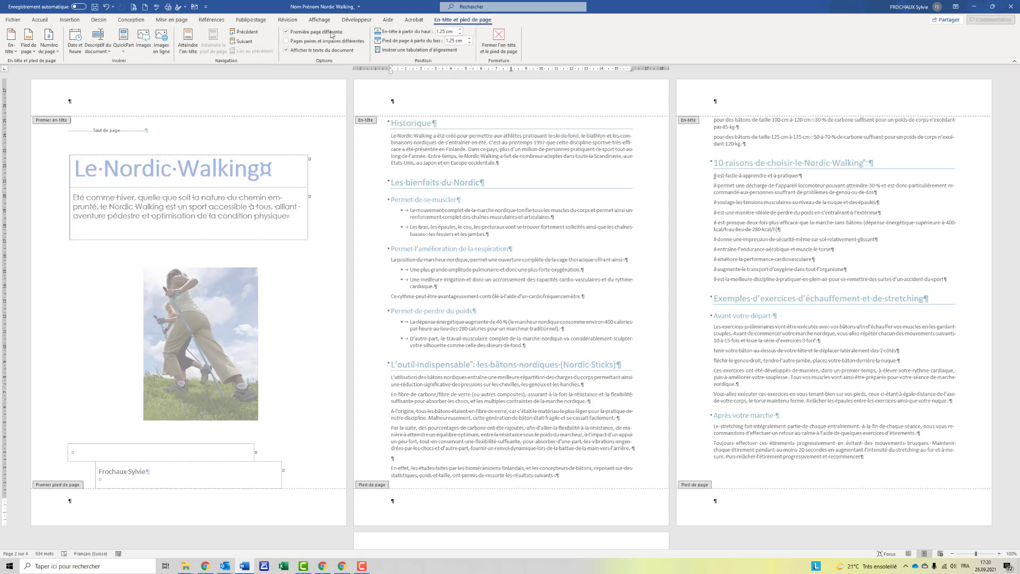
pyautogui.click(92, 53)
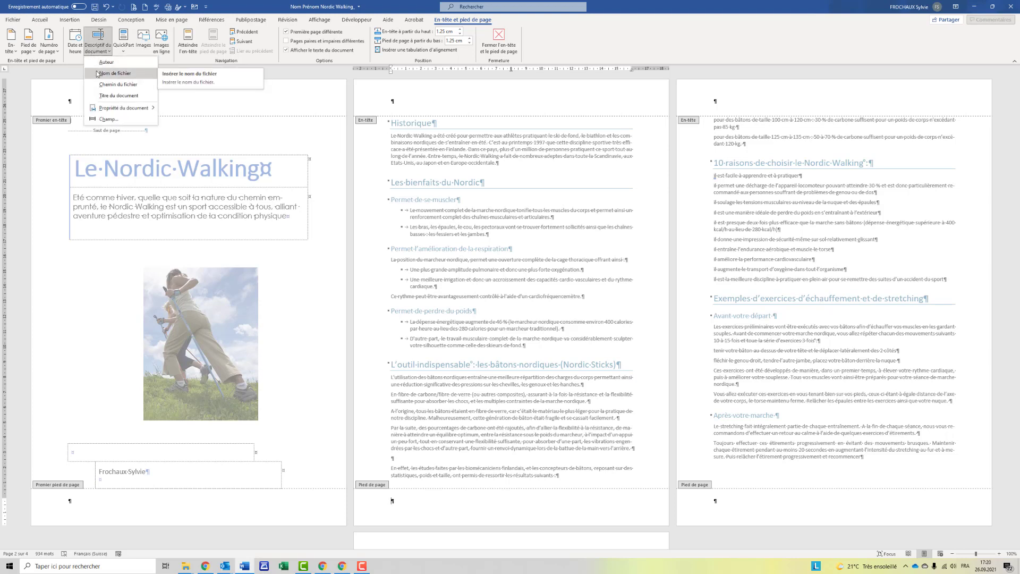
pyautogui.click(106, 74)
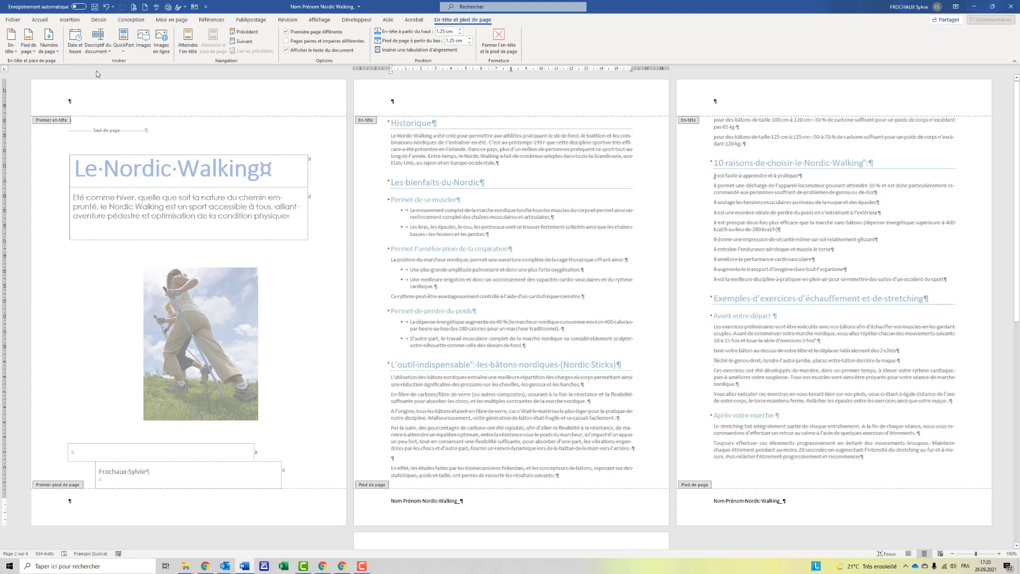
pyautogui.press('Tab')
pyautogui.press('Tab')
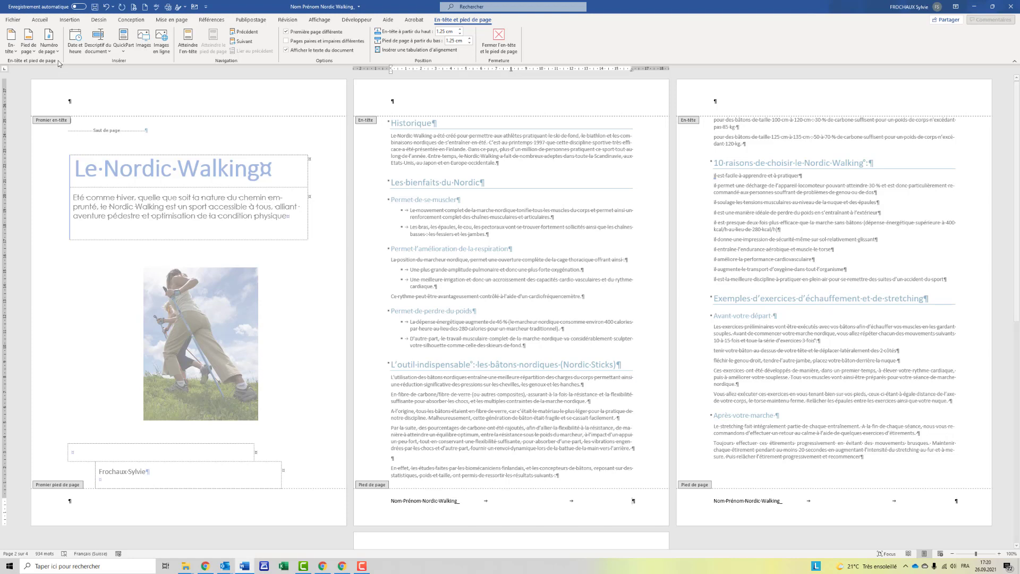
# Add a Page X sur Y page number at the right of the footer.
pyautogui.click(56, 52)
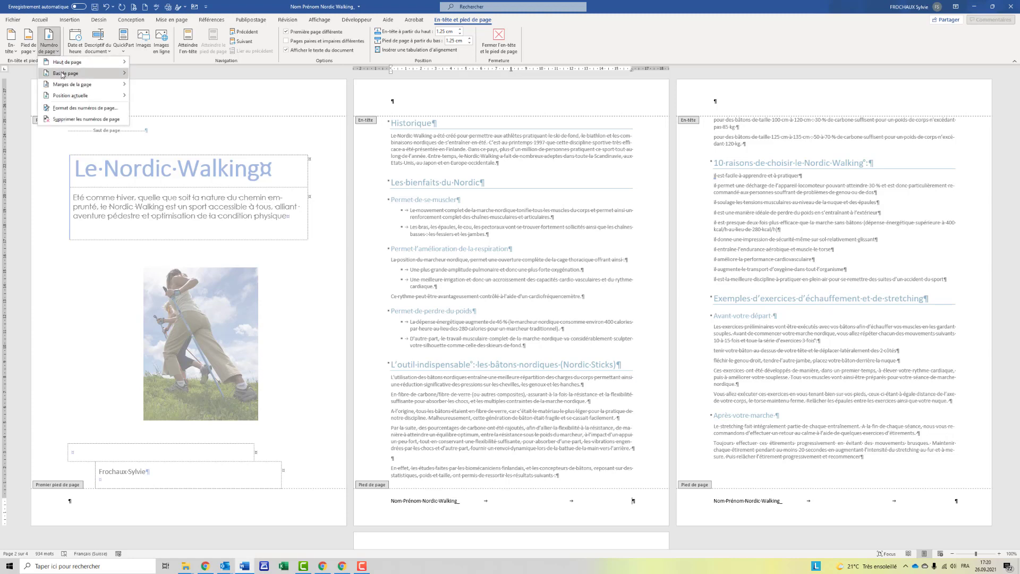
pyautogui.moveTo(61, 74)
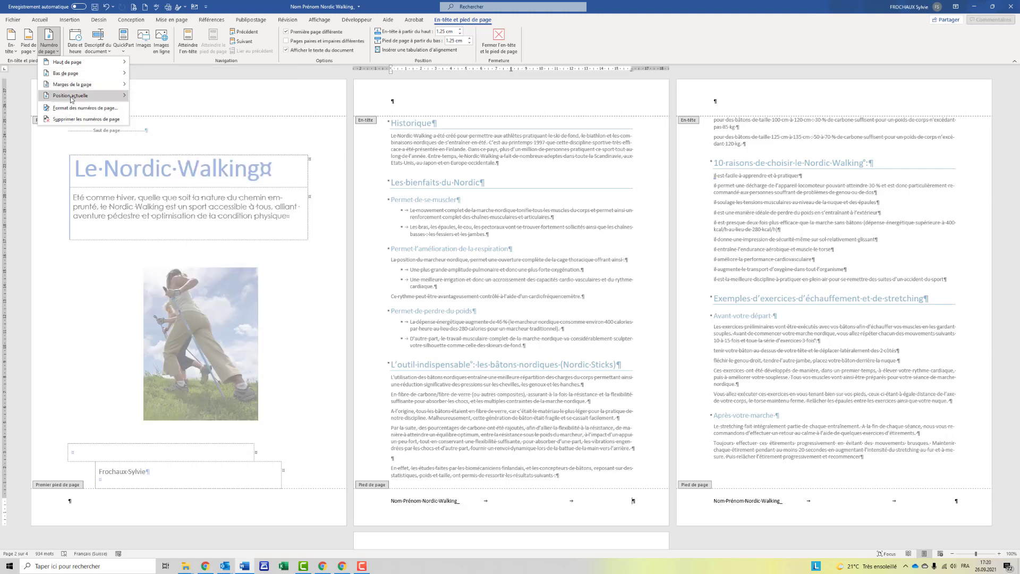
pyautogui.moveTo(71, 99)
pyautogui.scroll(-5, 286, 196)
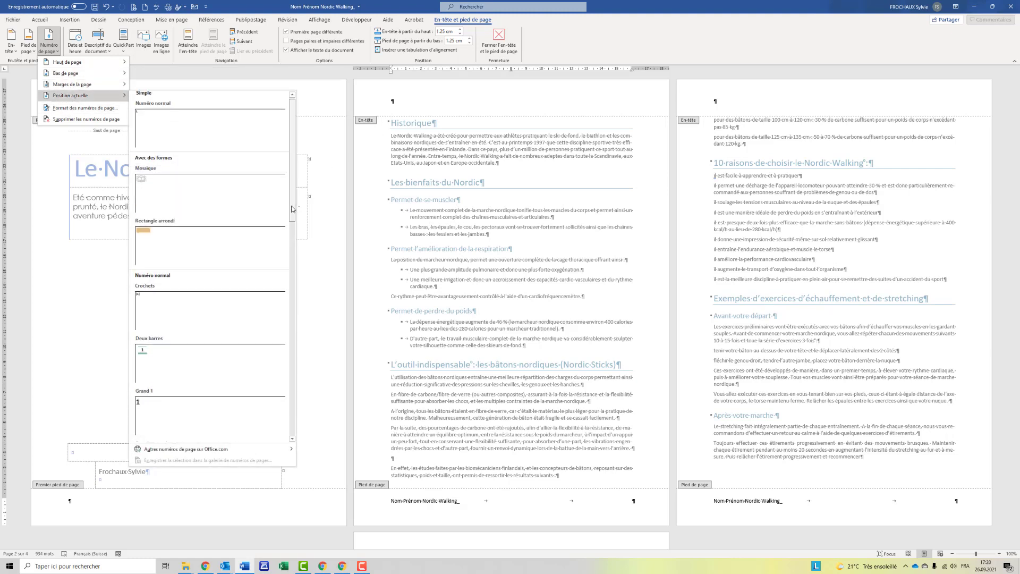
pyautogui.scroll(-6, 272, 394)
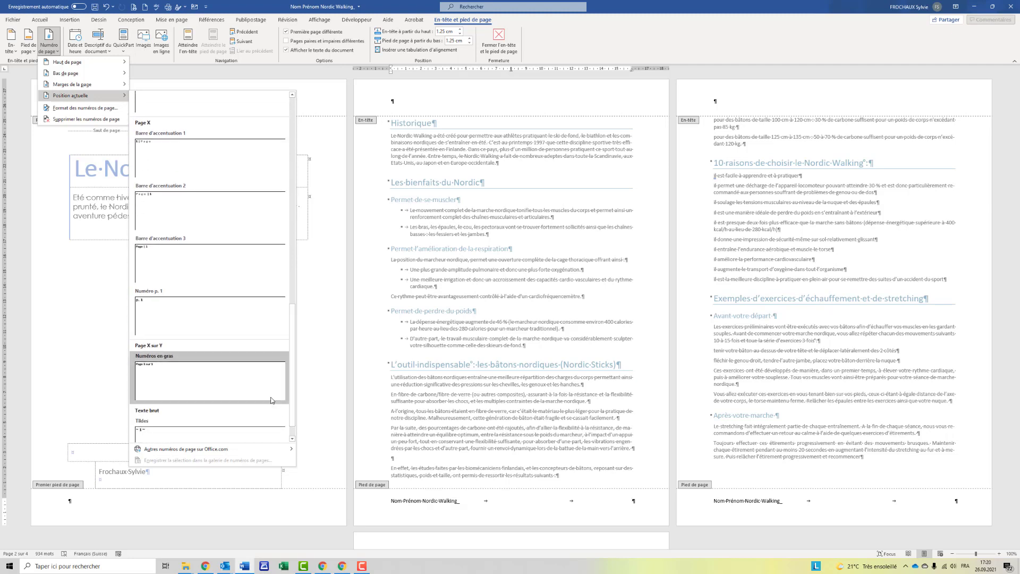
pyautogui.click(271, 400)
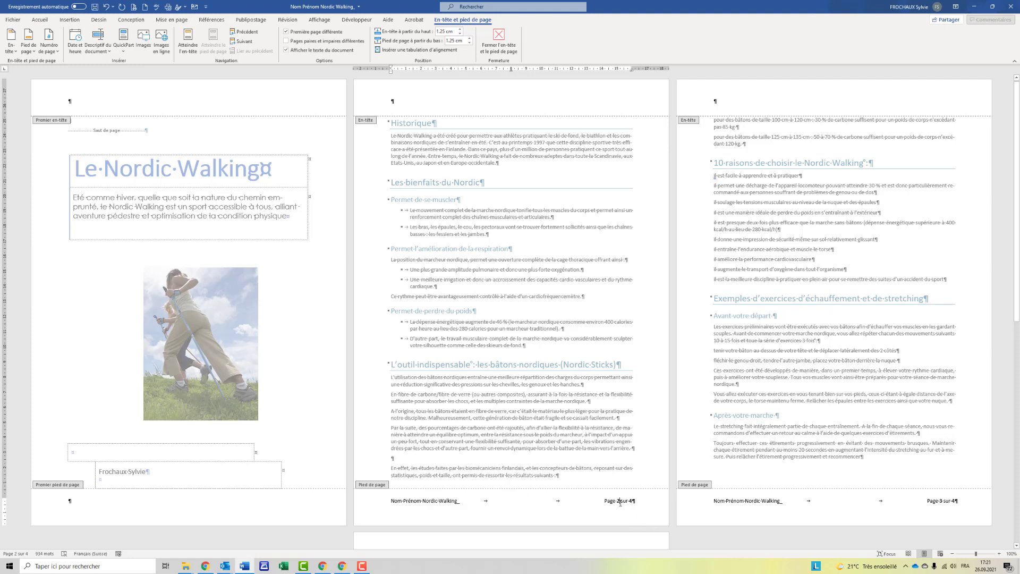
pyautogui.click(49, 45)
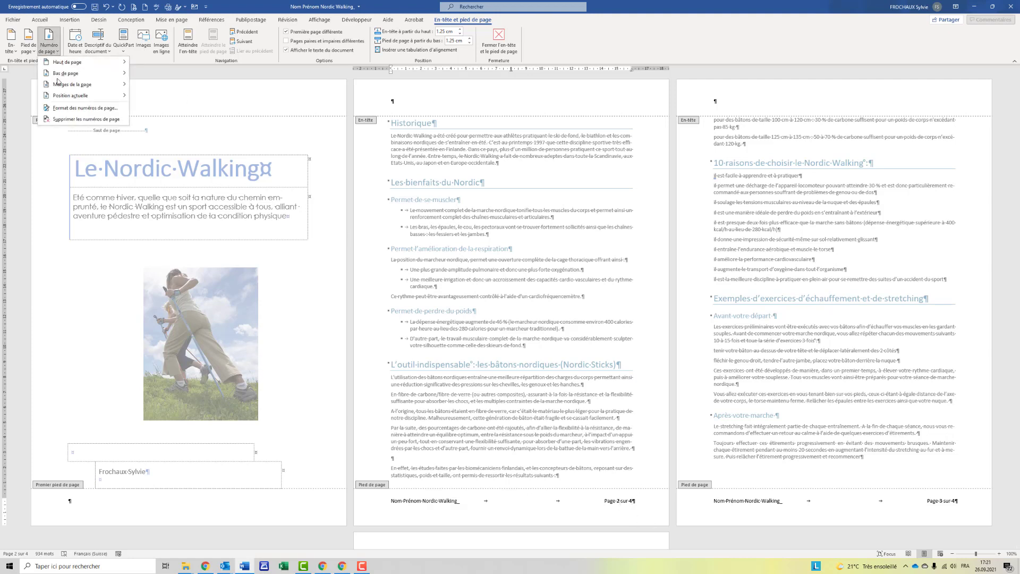
pyautogui.click(63, 108)
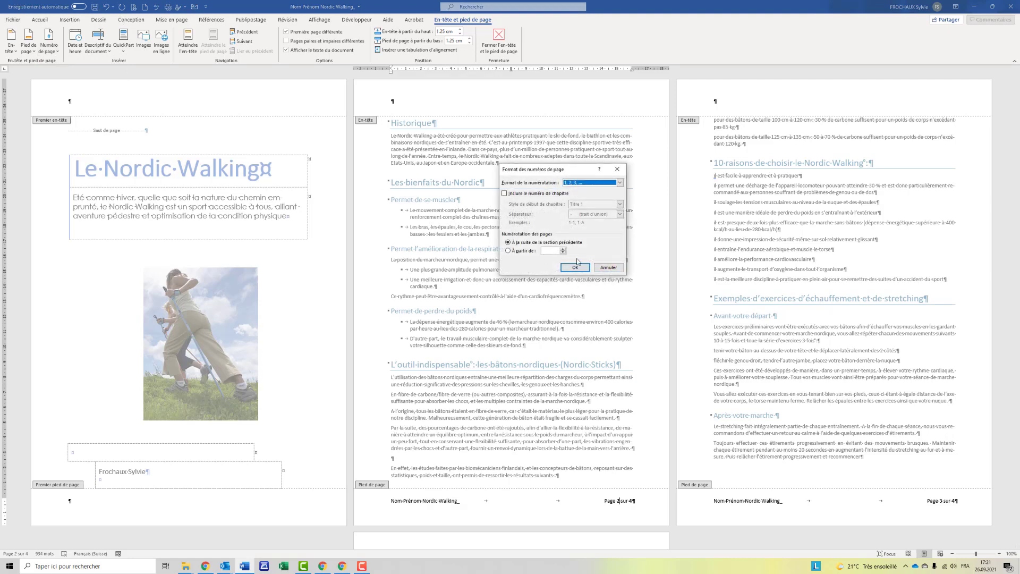
pyautogui.click(608, 267)
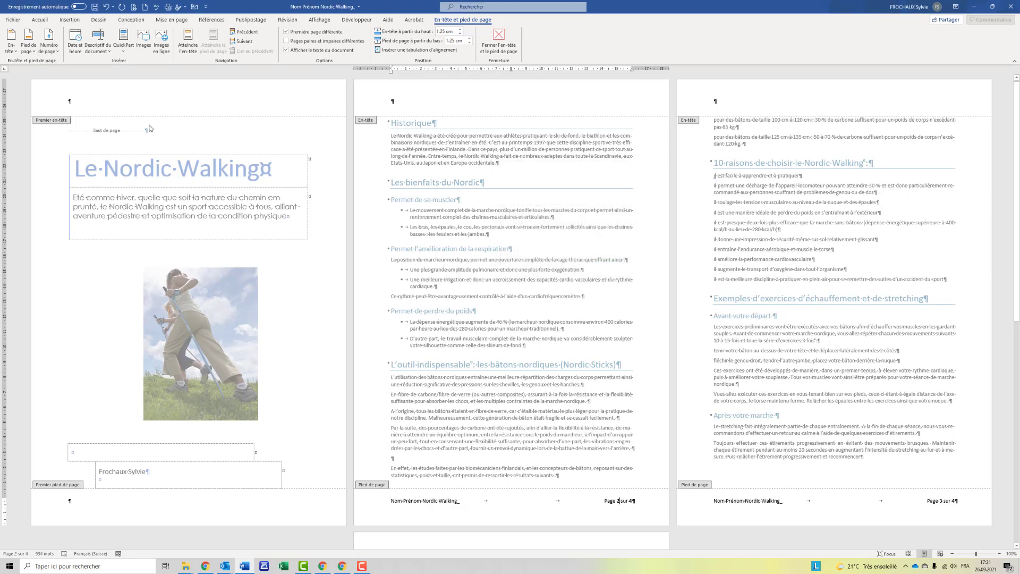
pyautogui.click(39, 19)
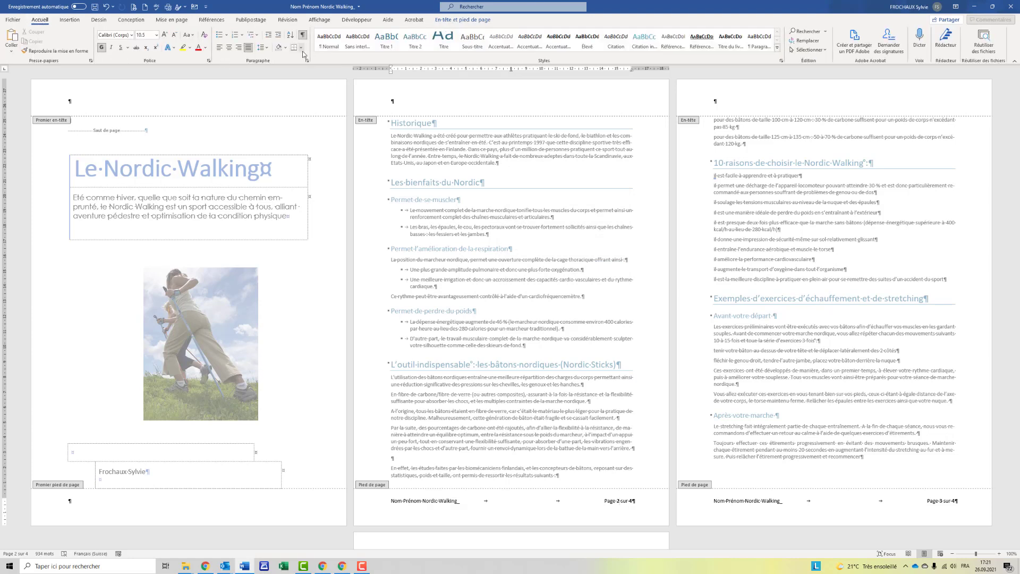
# Put a light blue 1½ pt top border on the footer paragraph, then leave the footer.
pyautogui.click(301, 49)
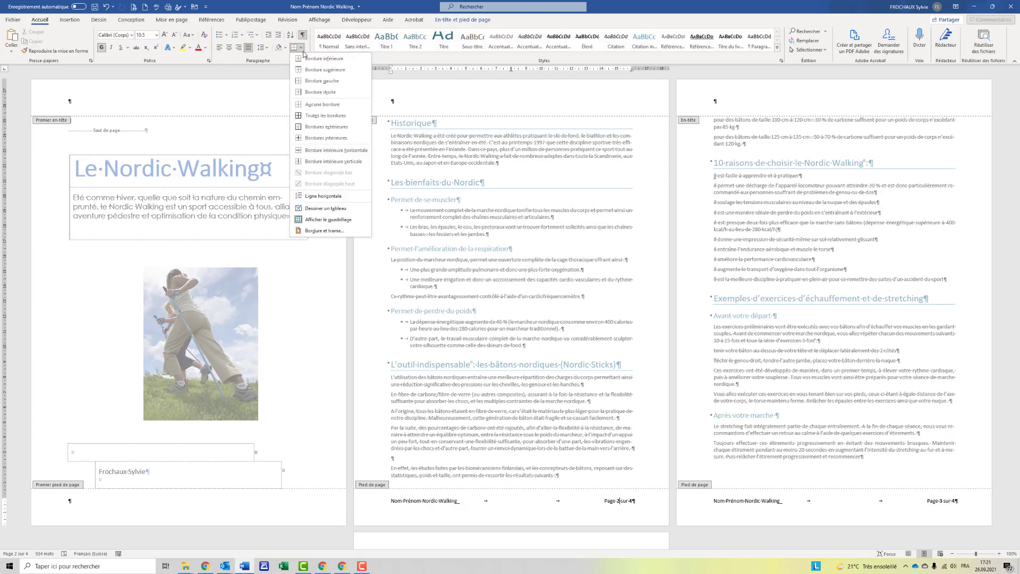
pyautogui.click(327, 231)
pyautogui.click(513, 297)
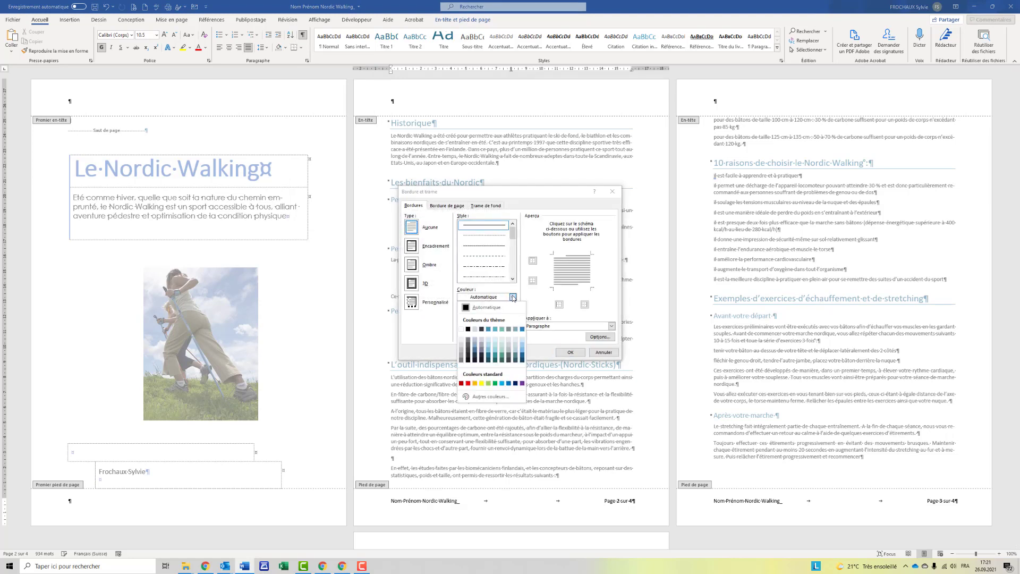
pyautogui.click(488, 351)
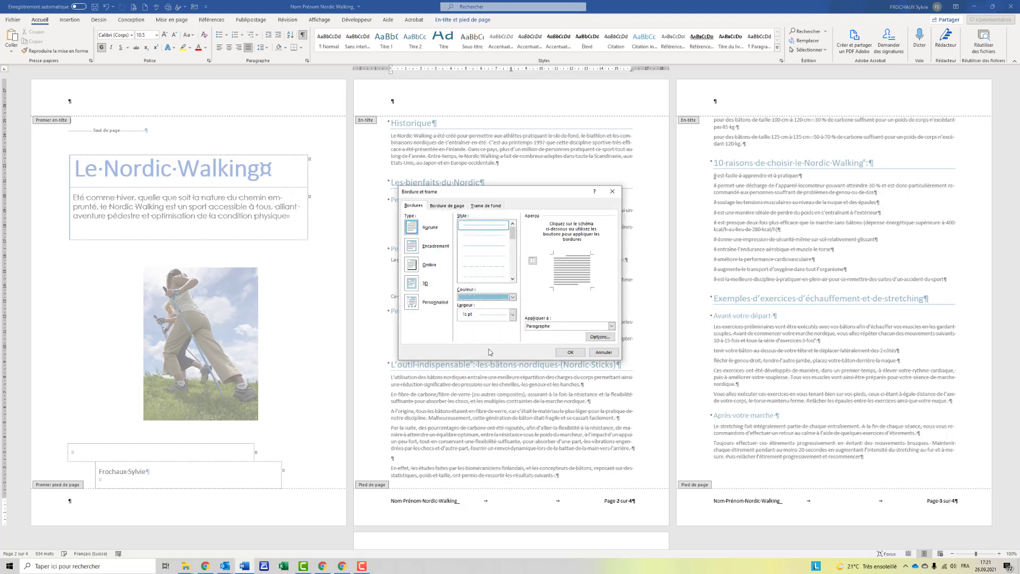
pyautogui.click(512, 315)
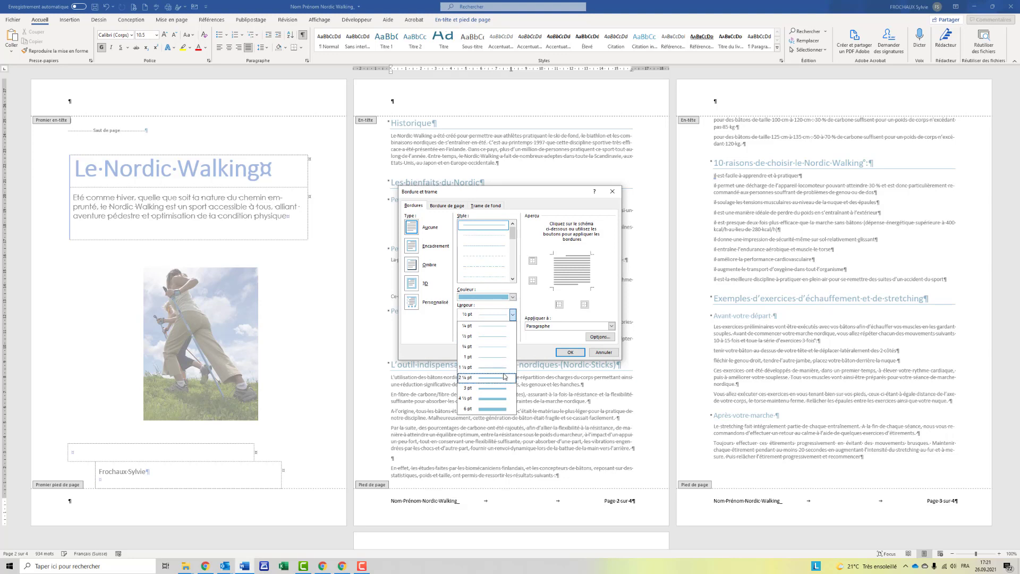
pyautogui.click(499, 367)
pyautogui.click(565, 257)
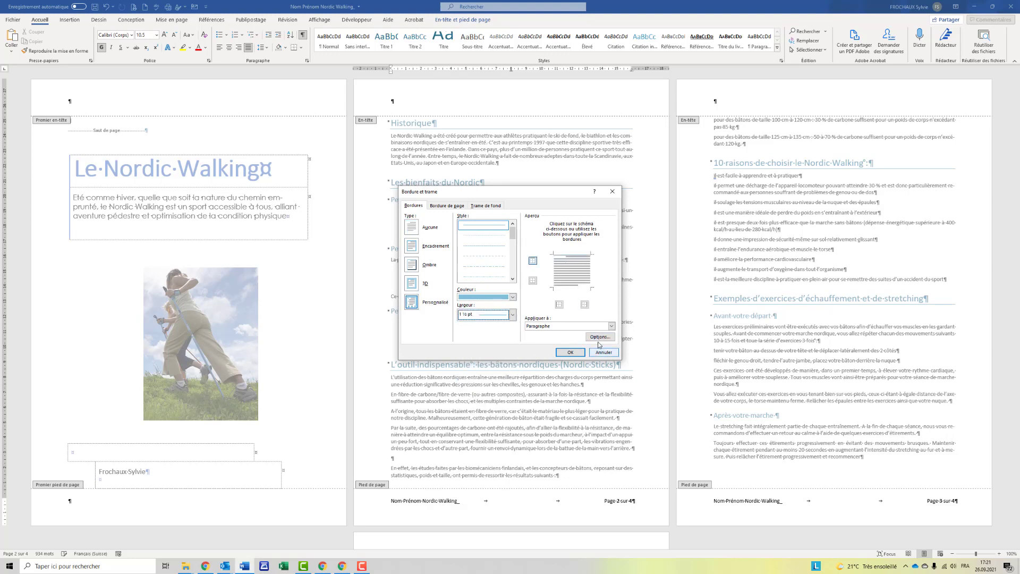
pyautogui.click(599, 339)
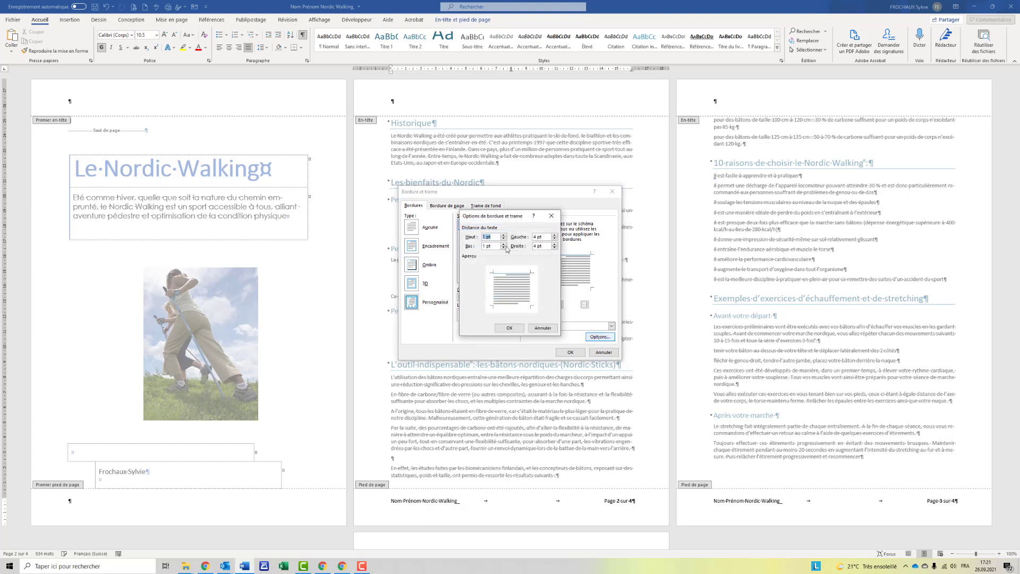
pyautogui.click(510, 328)
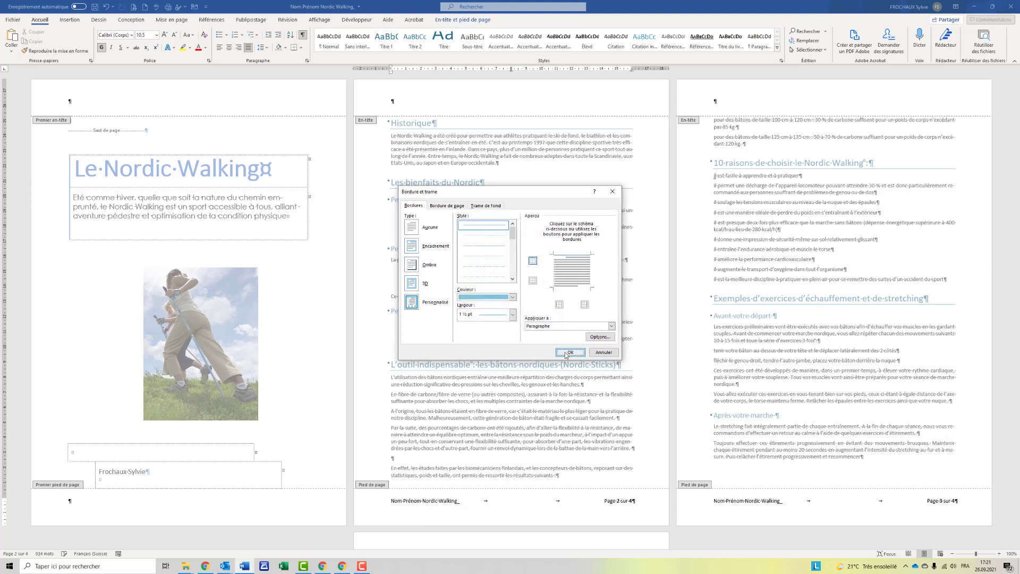
pyautogui.click(570, 353)
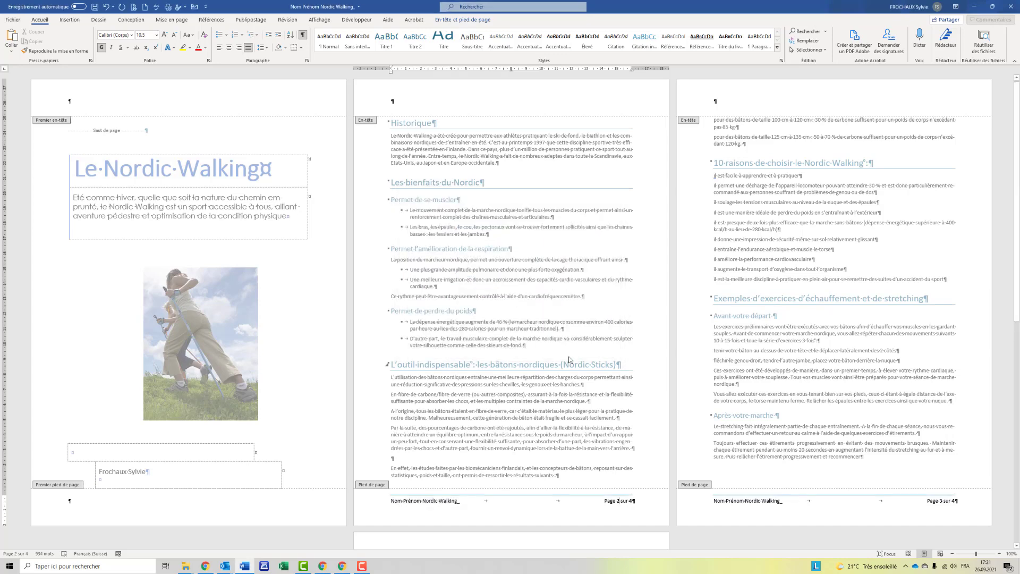
pyautogui.doubleClick(558, 366)
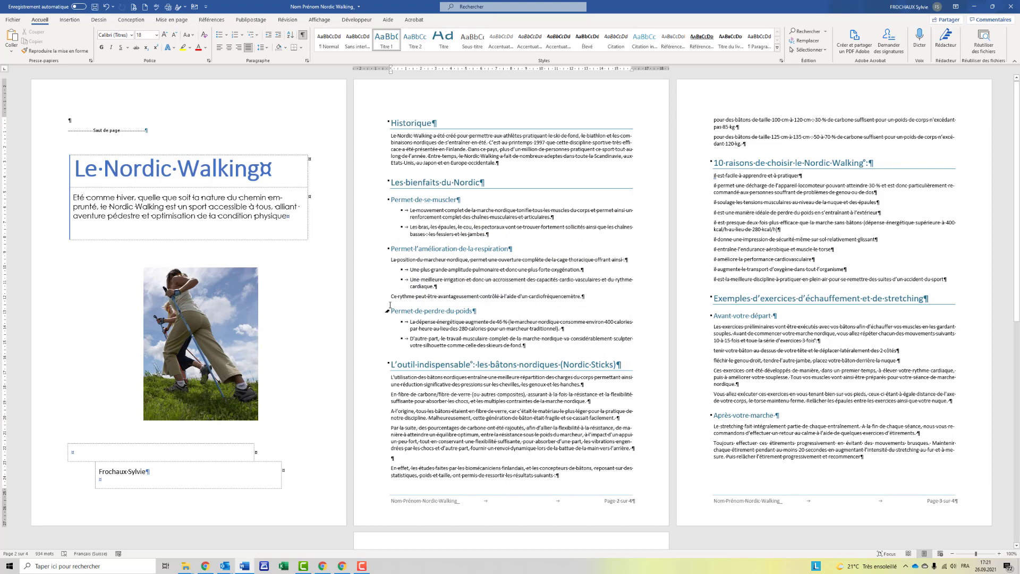
# Insert a page break right before the Historique heading.
pyautogui.click(393, 124)
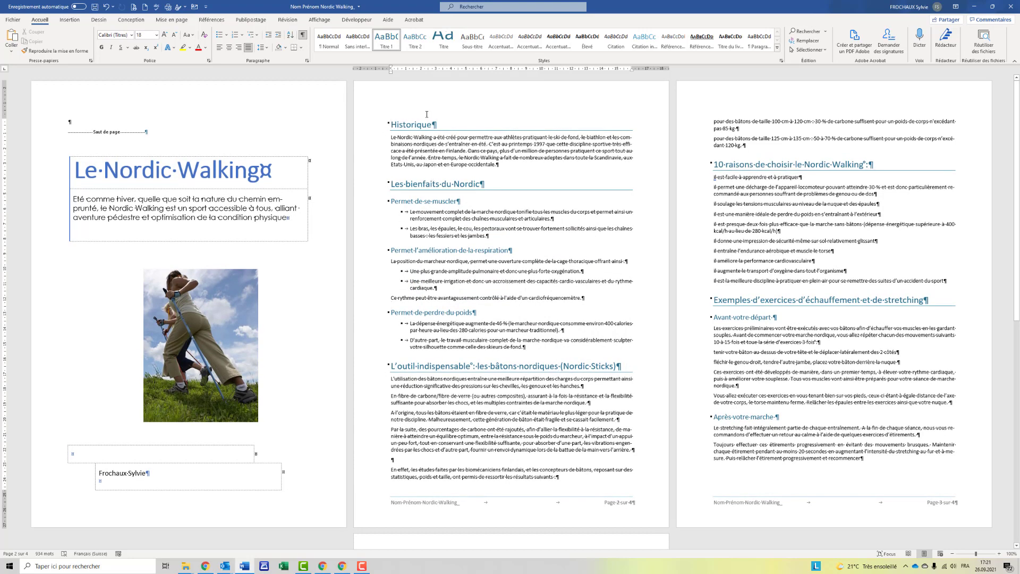
pyautogui.hotkey('ctrl', 'Return')
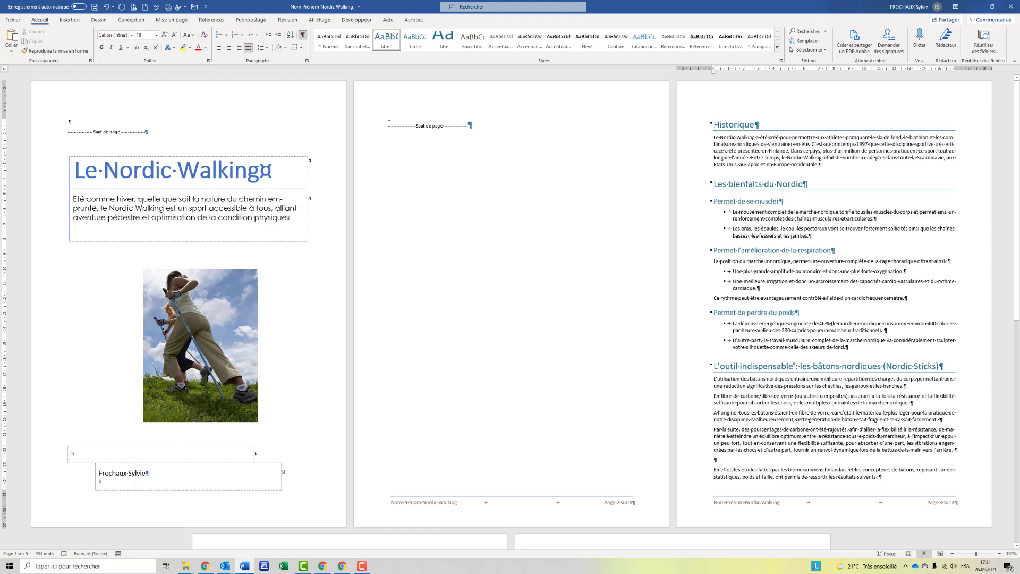
# Insert an automatic table of contents on page 2.
pyautogui.click(216, 21)
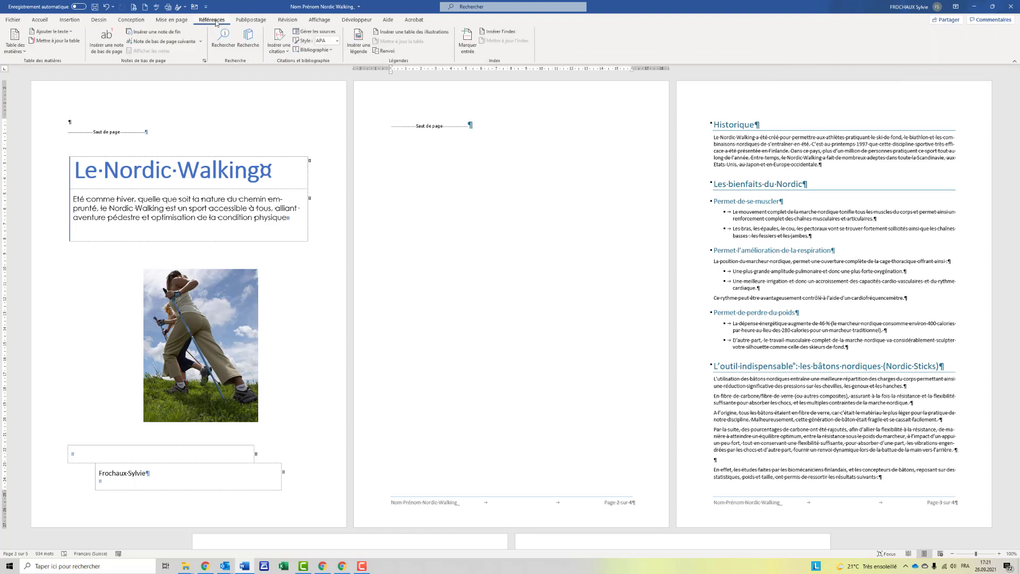
pyautogui.click(14, 41)
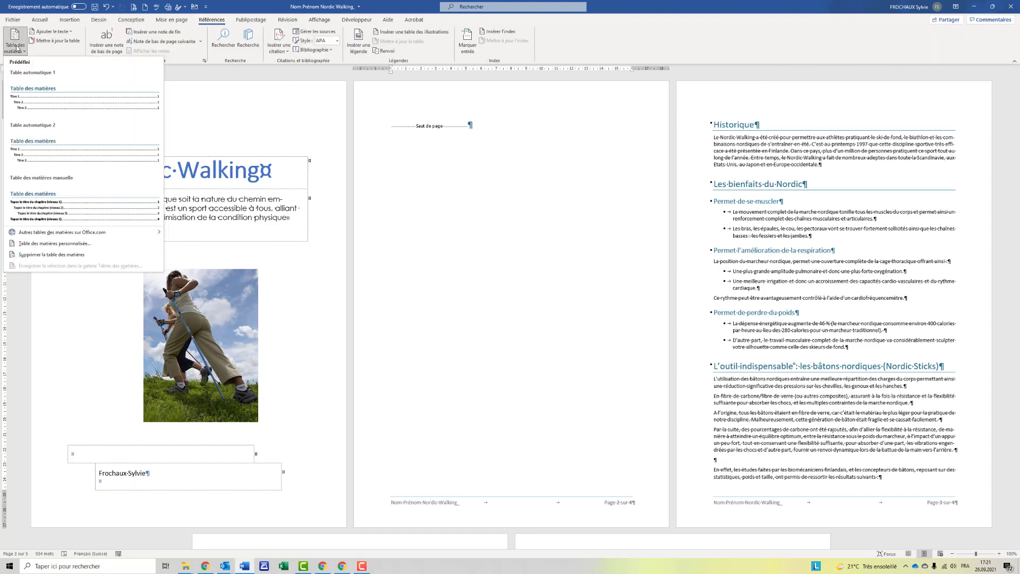
pyautogui.click(23, 104)
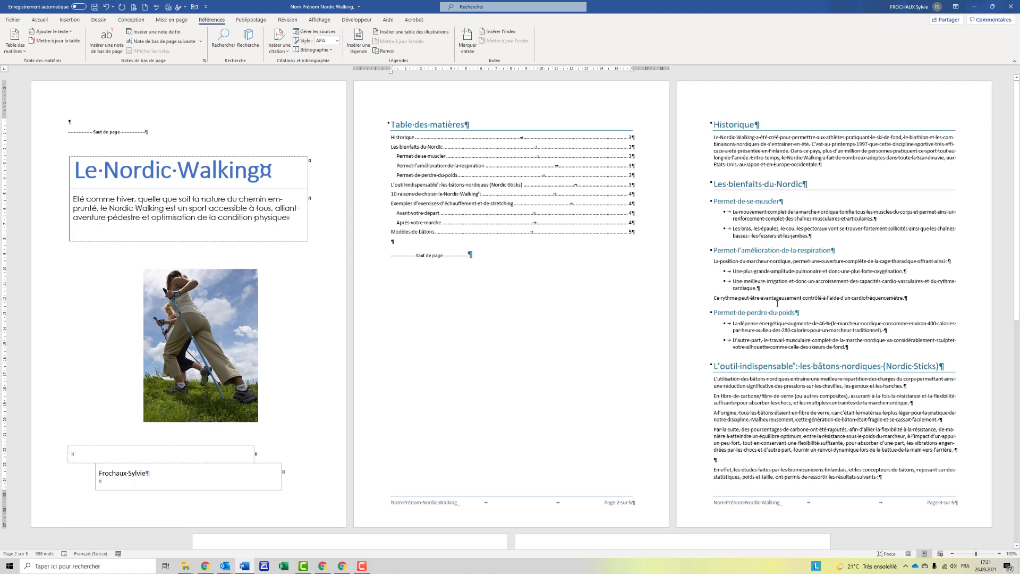
# Insert a page break before the 'L'outil indispensable' heading.
pyautogui.scroll(-2, 777, 303)
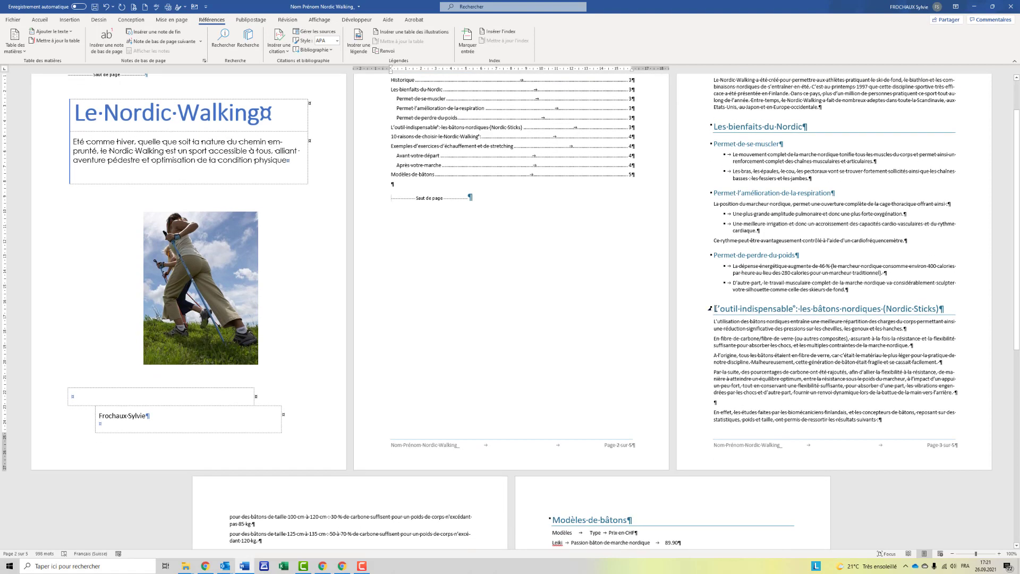
pyautogui.click(715, 309)
pyautogui.hotkey('ctrl', 'Return')
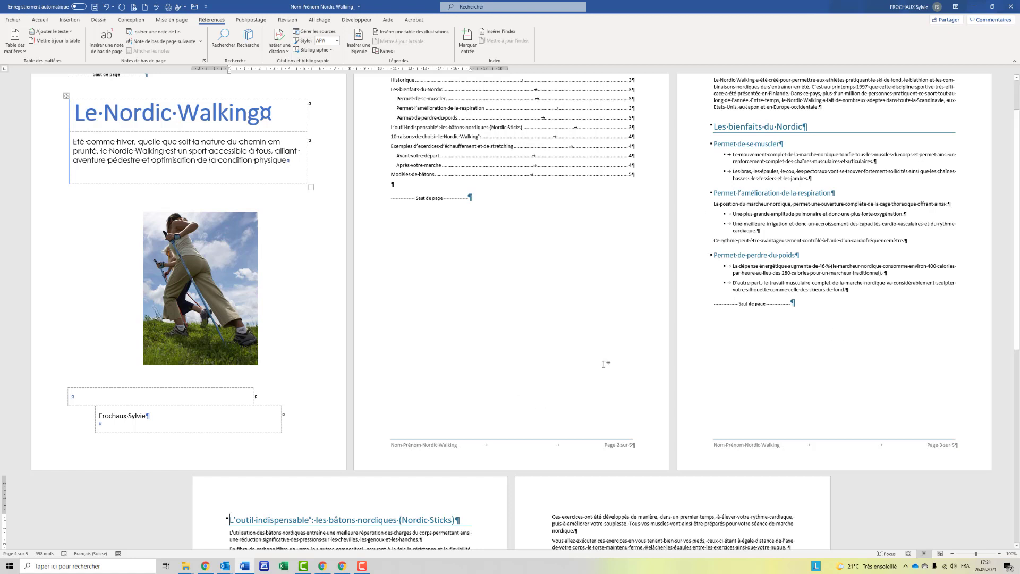
pyautogui.scroll(2, 621, 364)
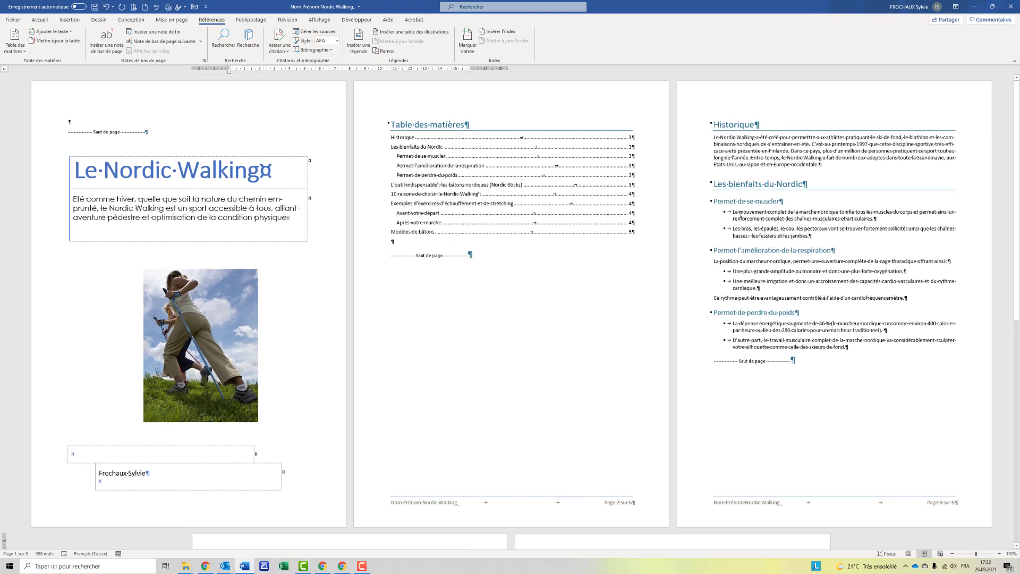
# Select the bullet items under the three Bienfaits subheadings and give them solid round bullets.
pyautogui.moveTo(736, 211); pyautogui.dragTo(812, 236)
pyautogui.moveTo(735, 270); pyautogui.dragTo(786, 298)
pyautogui.moveTo(734, 322); pyautogui.dragTo(850, 348)
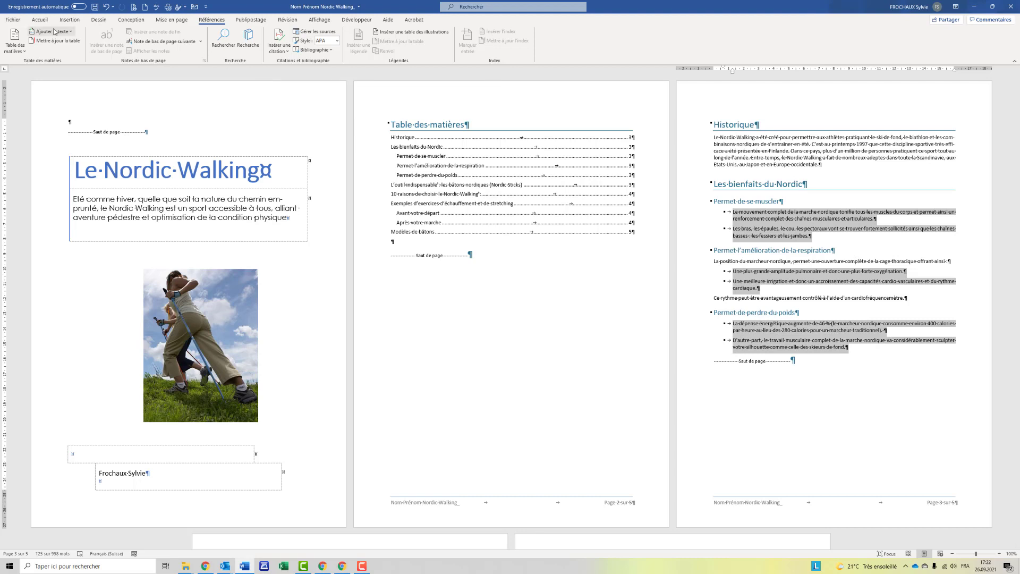
pyautogui.click(40, 20)
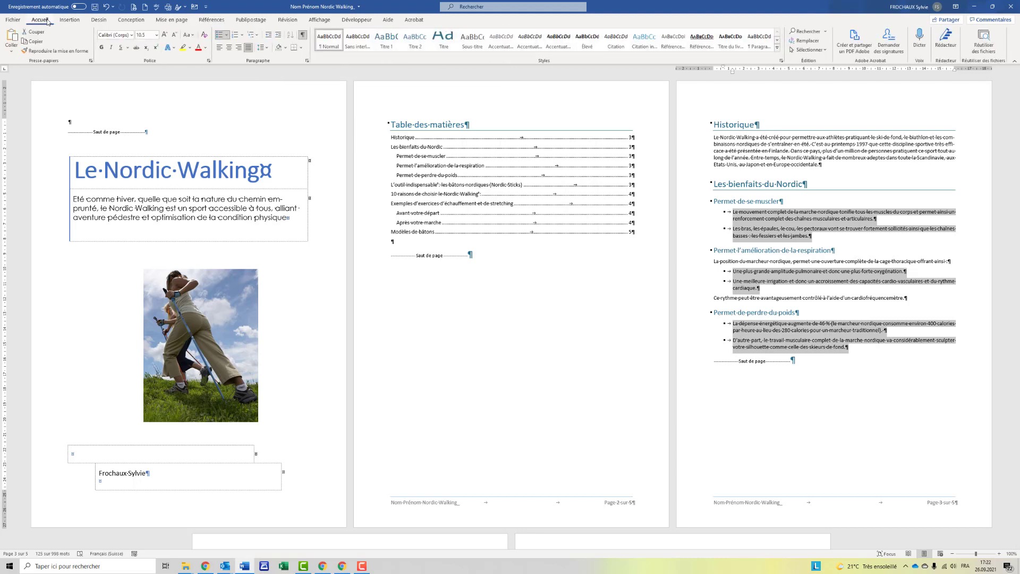
pyautogui.click(226, 34)
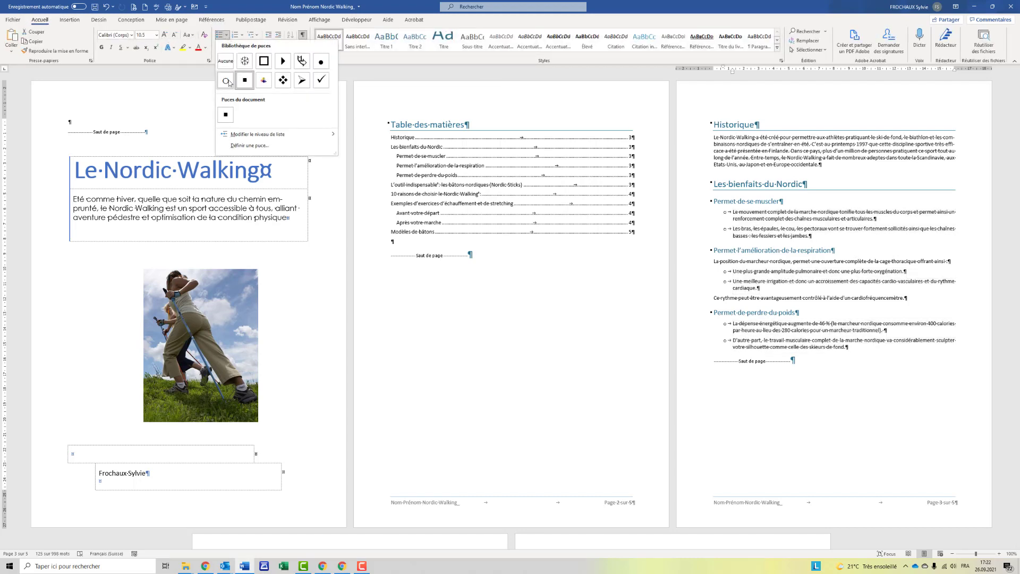
pyautogui.click(321, 61)
# Set the left indent of those bullets to 0.5 cm.
pyautogui.click(308, 61)
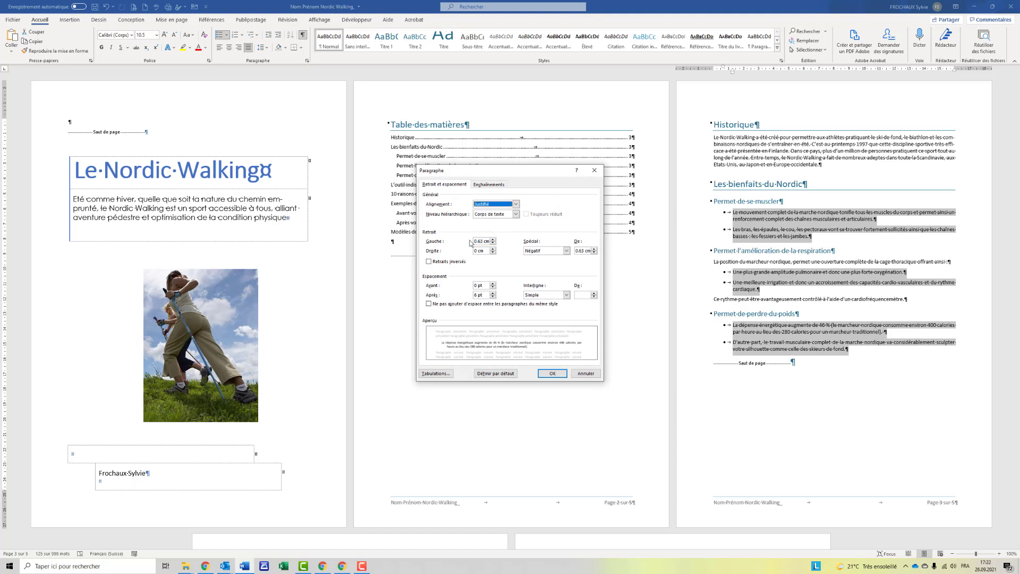
pyautogui.write('0.5')
pyautogui.moveTo(575, 252); pyautogui.dragTo(589, 252)
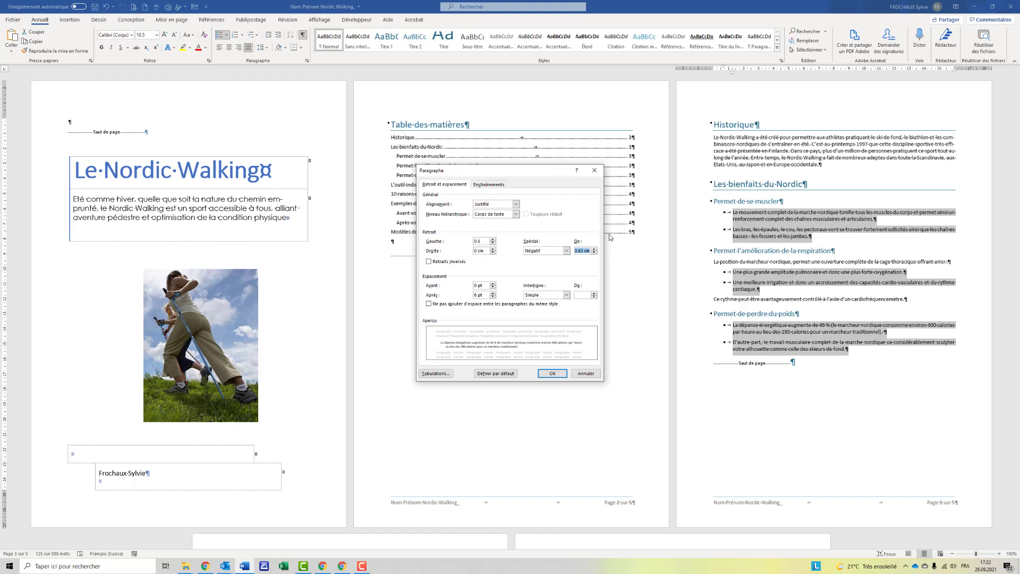
pyautogui.click(563, 374)
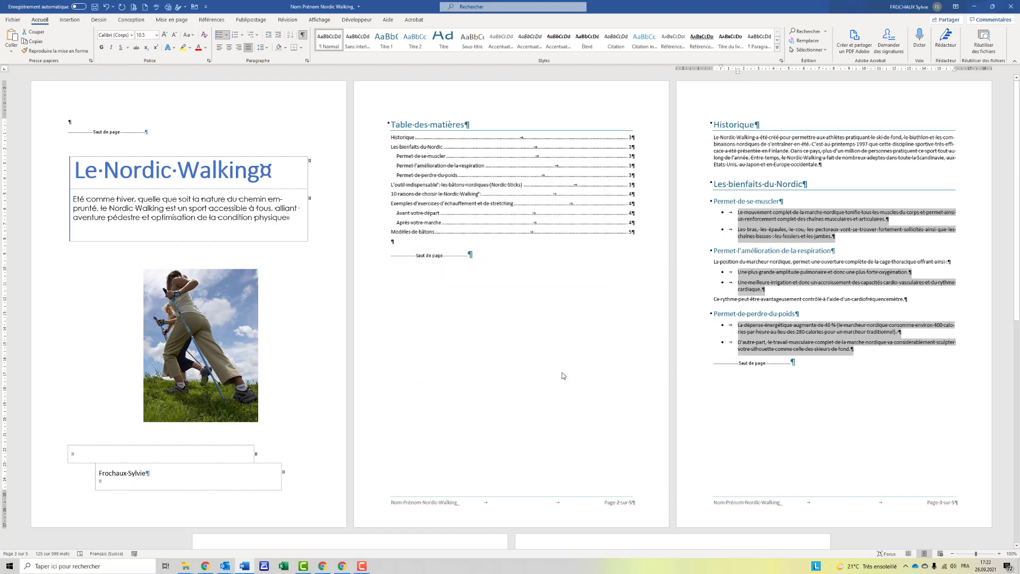
pyautogui.click(765, 310)
pyautogui.scroll(-5, 765, 310)
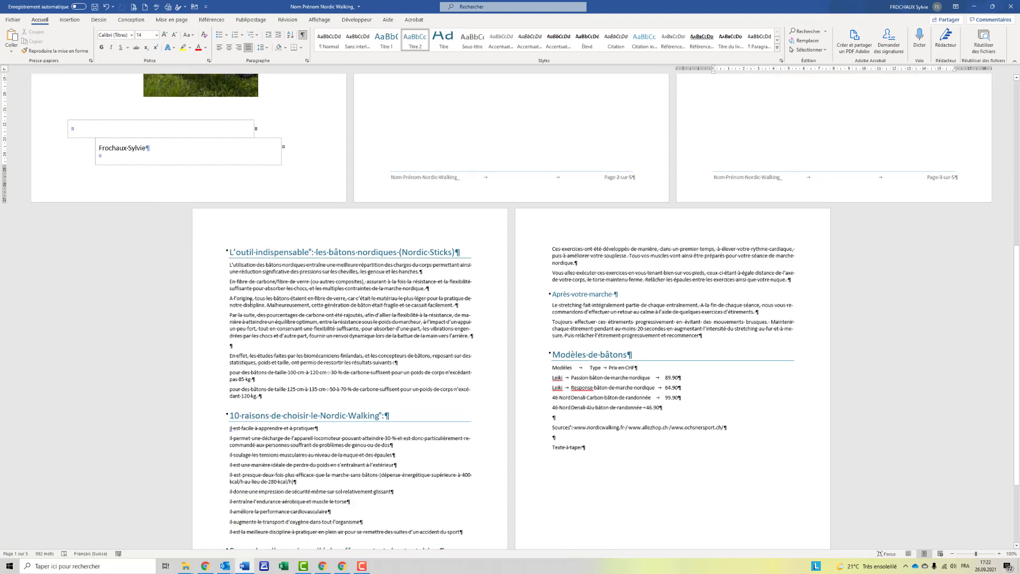
pyautogui.scroll(-2, 250, 302)
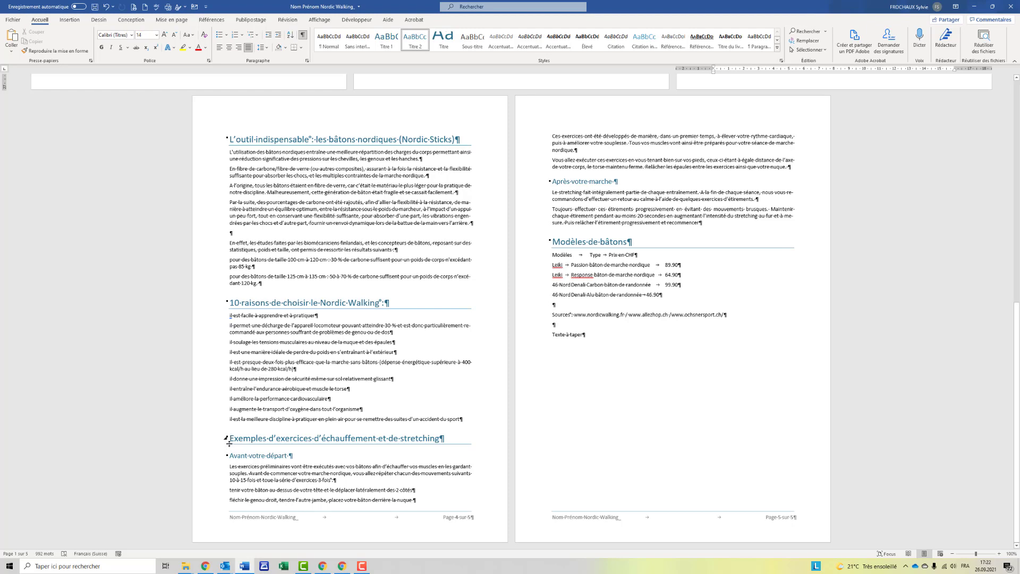
pyautogui.scroll(10, 231, 443)
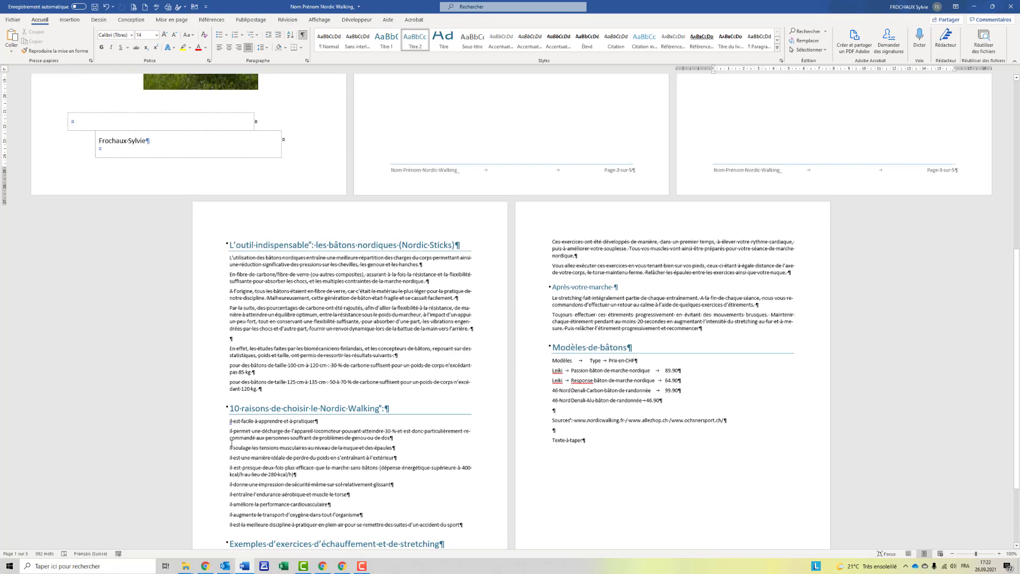
pyautogui.scroll(-5, 232, 440)
pyautogui.scroll(5, 231, 440)
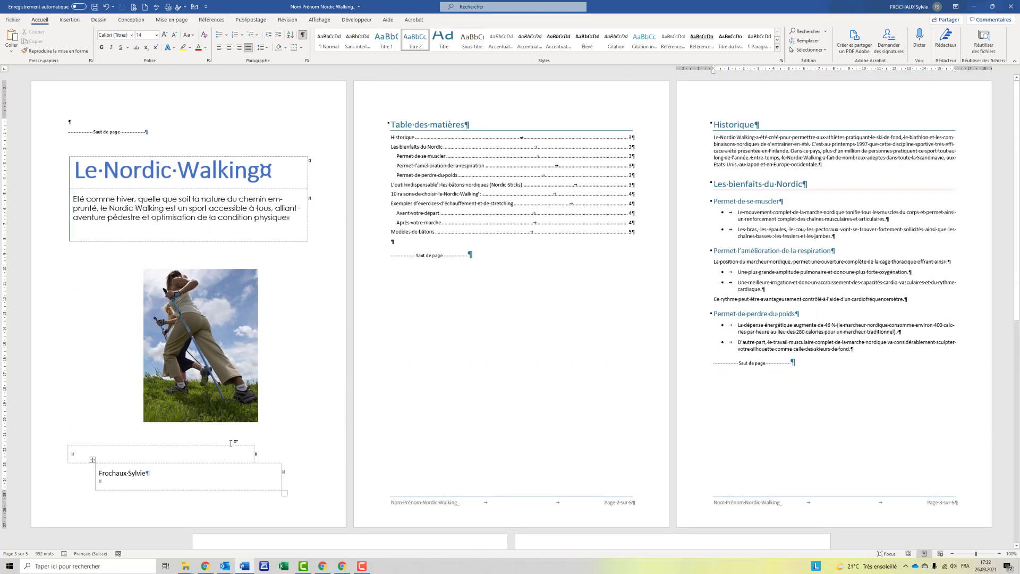
pyautogui.scroll(-1, 231, 443)
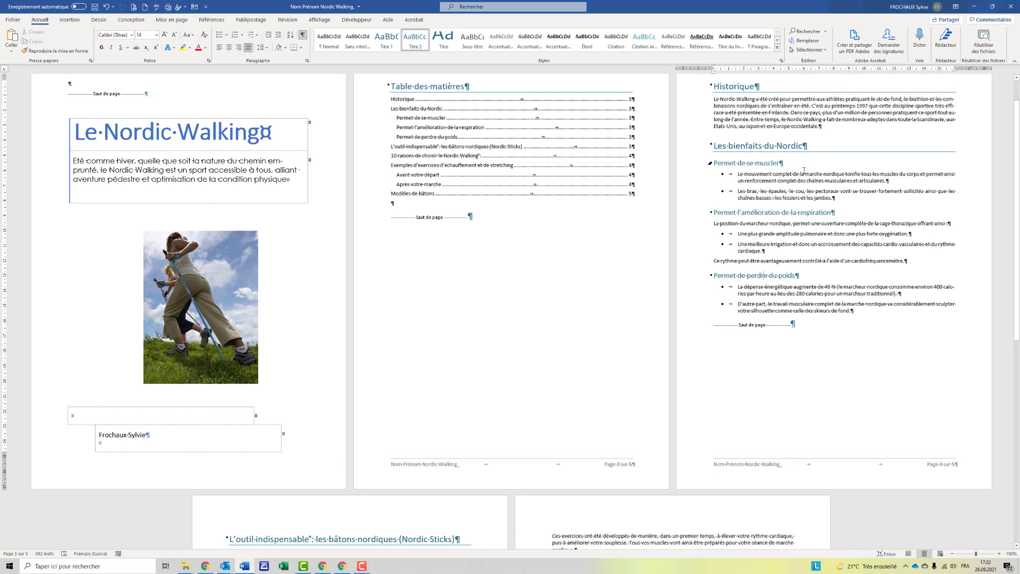
pyautogui.click(803, 171)
pyautogui.scroll(1, 803, 170)
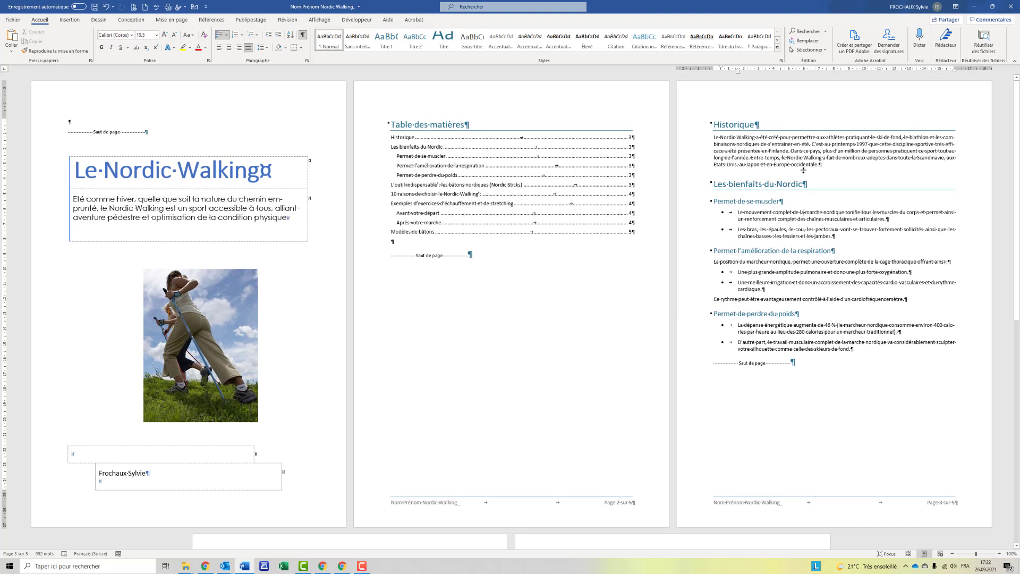
# Turn the opening 'L' of the Historique paragraph into a three-line in-text drop cap.
pyautogui.doubleClick(715, 137)
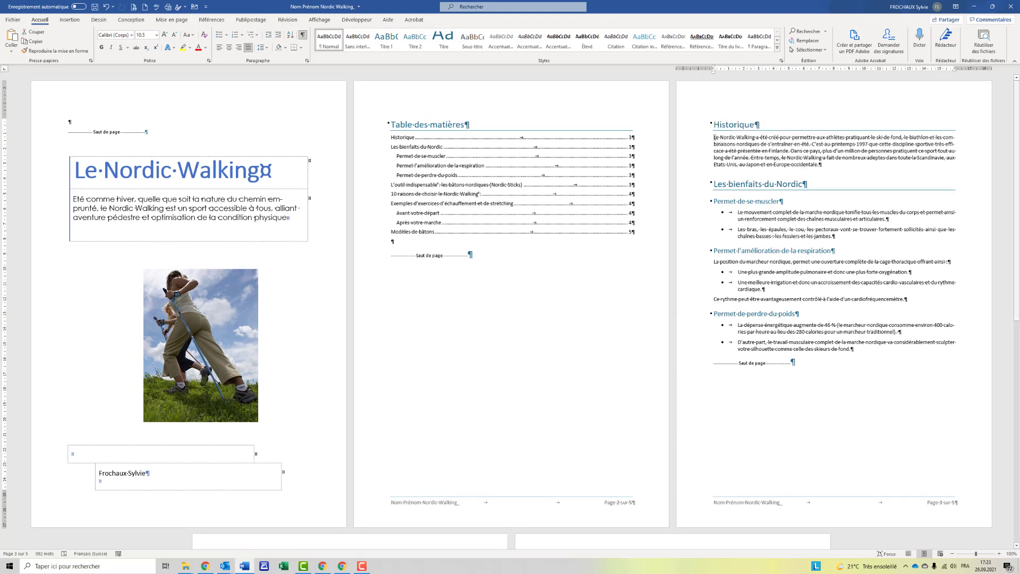
pyautogui.click(80, 20)
pyautogui.click(631, 42)
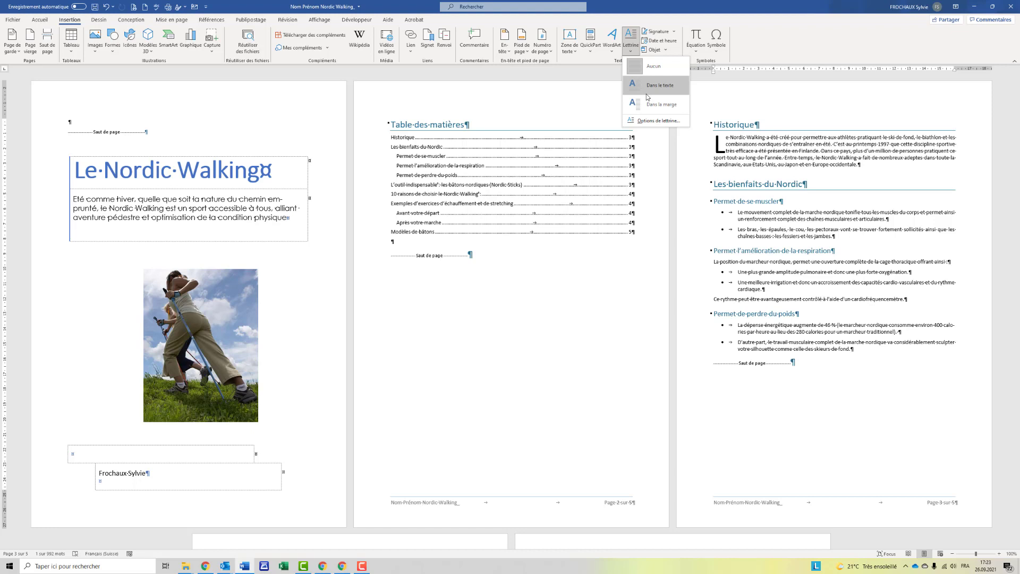
pyautogui.click(648, 124)
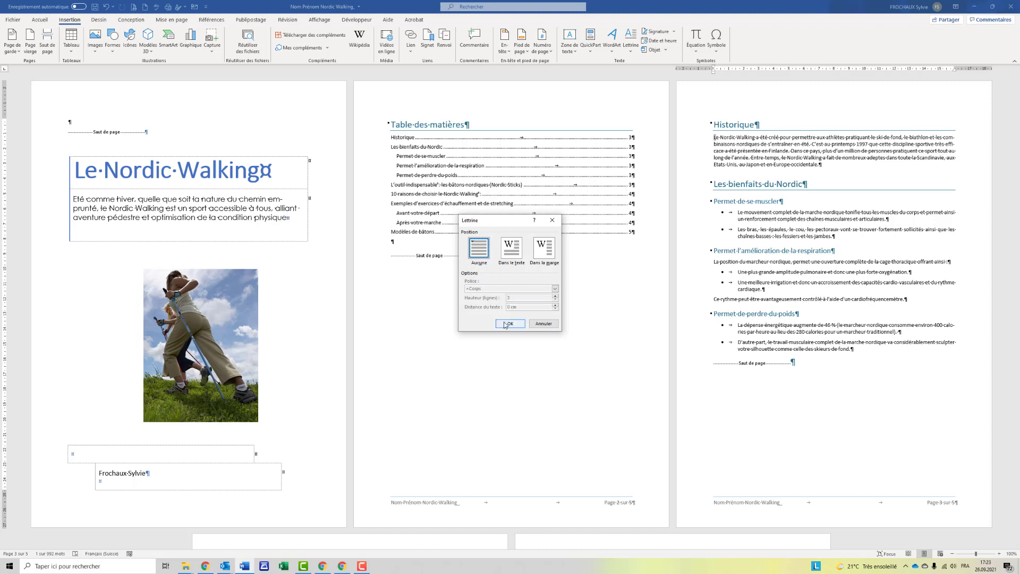
pyautogui.click(518, 249)
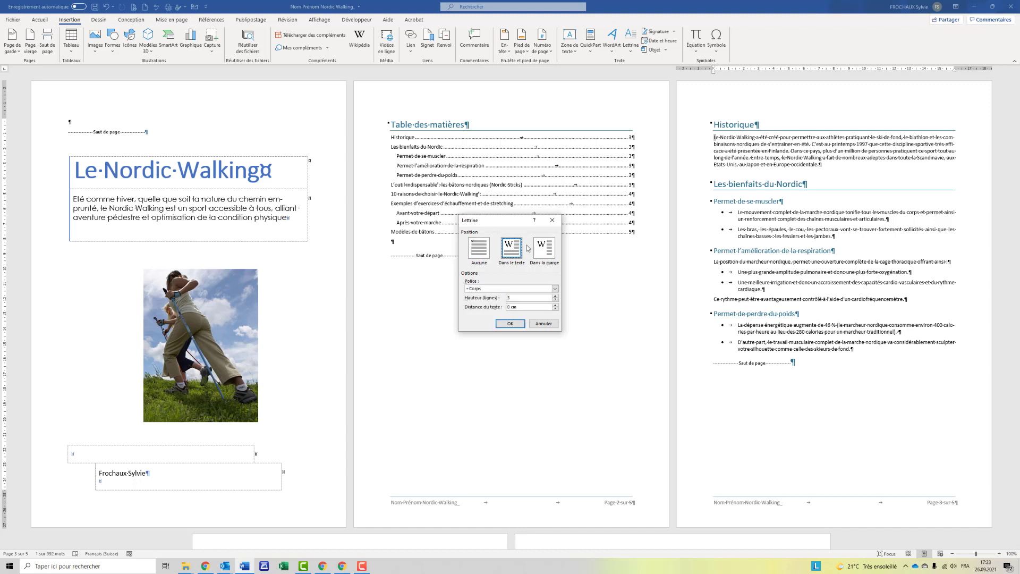
pyautogui.click(509, 324)
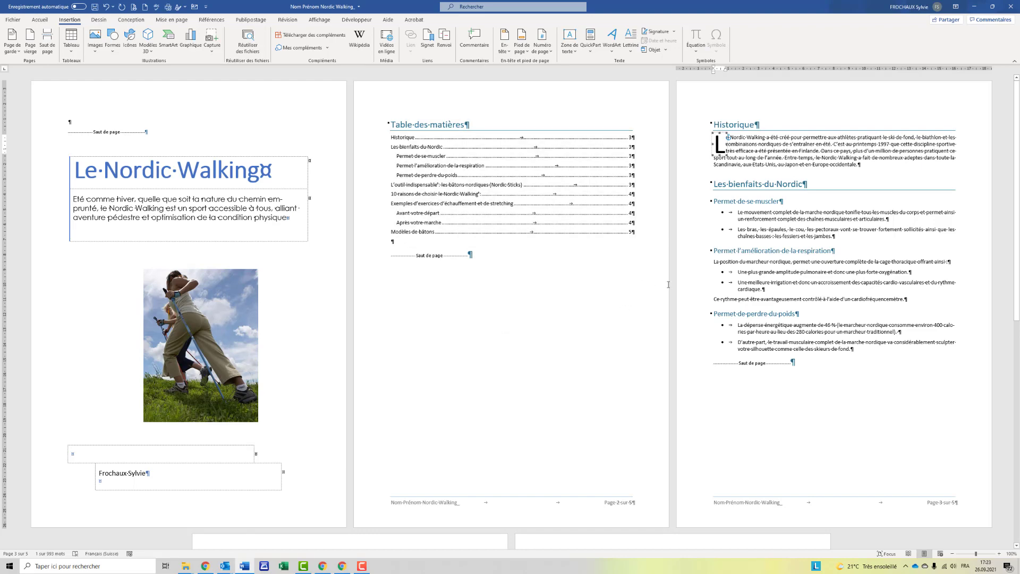
pyautogui.click(753, 272)
pyautogui.scroll(-3, 755, 277)
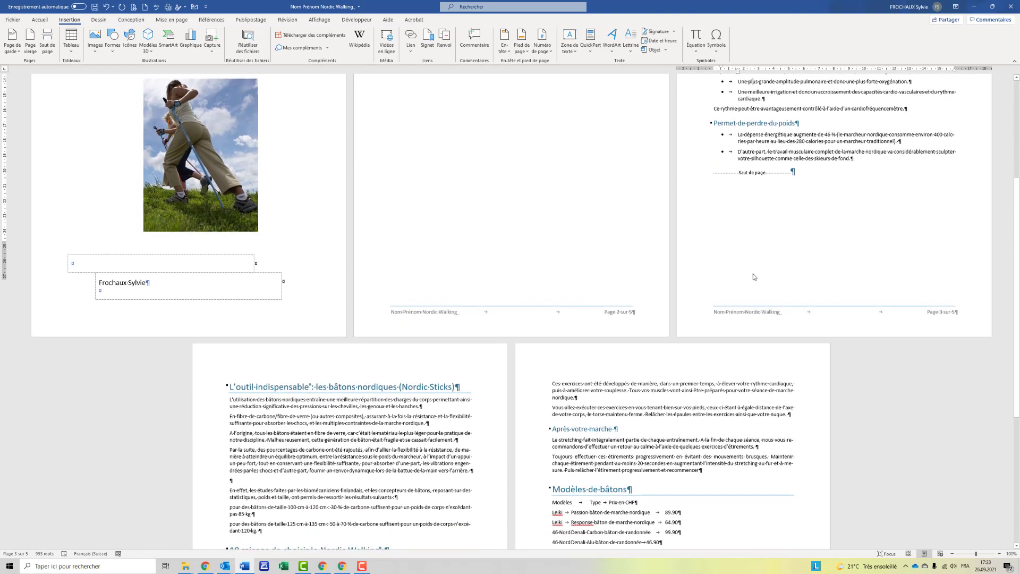
# Insert a page break before the Exemples heading, then select the first four Nordic Sticks paragraphs.
pyautogui.scroll(-1, 754, 277)
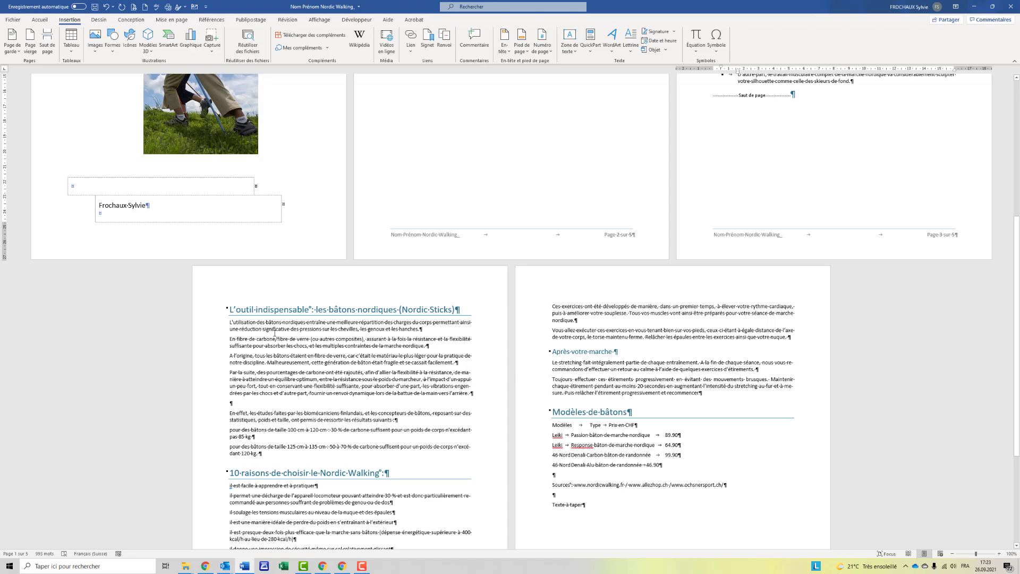
pyautogui.scroll(-3, 275, 332)
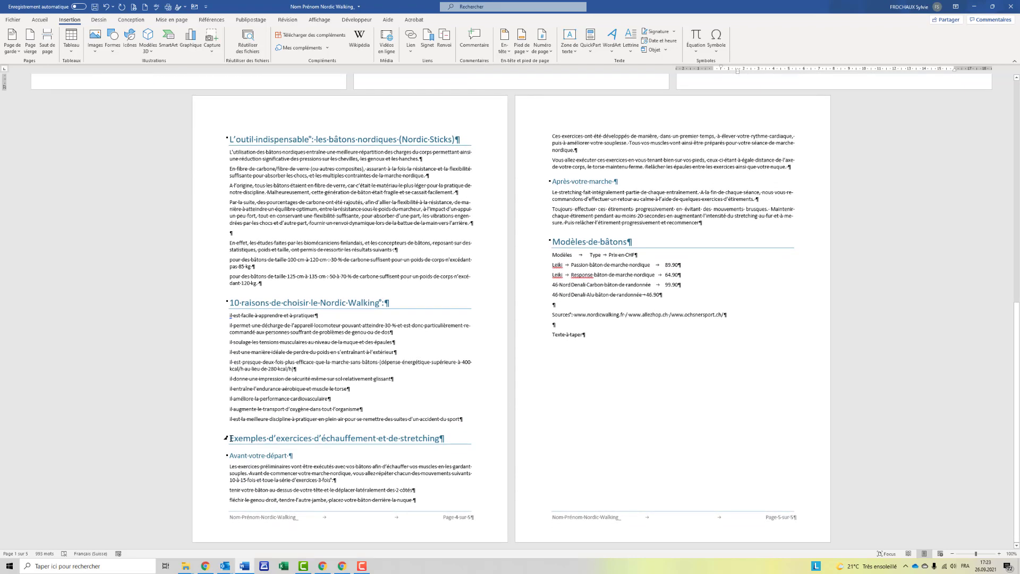
pyautogui.click(231, 439)
pyautogui.hotkey('ctrl', 'Return')
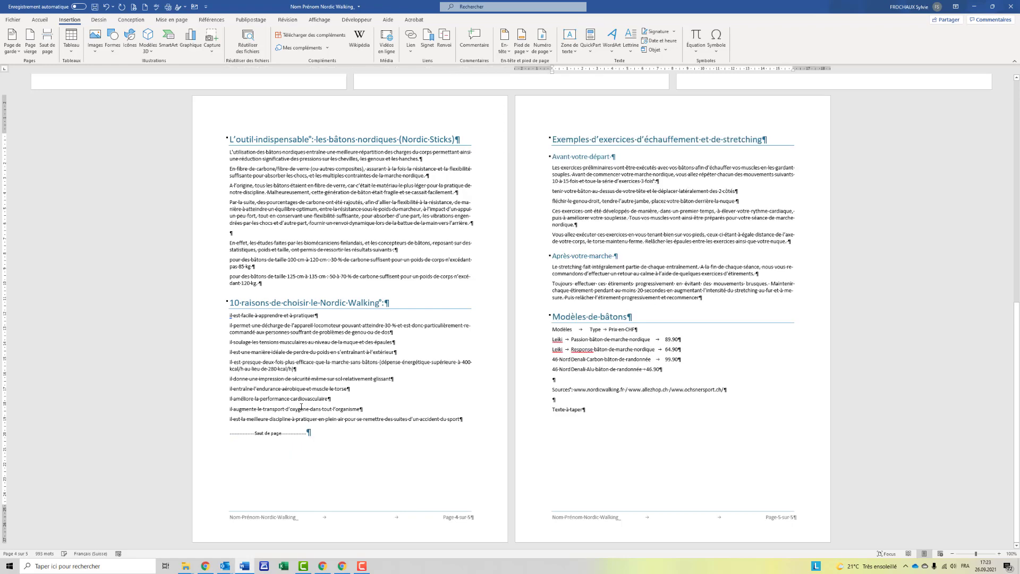
pyautogui.scroll(2, 300, 182)
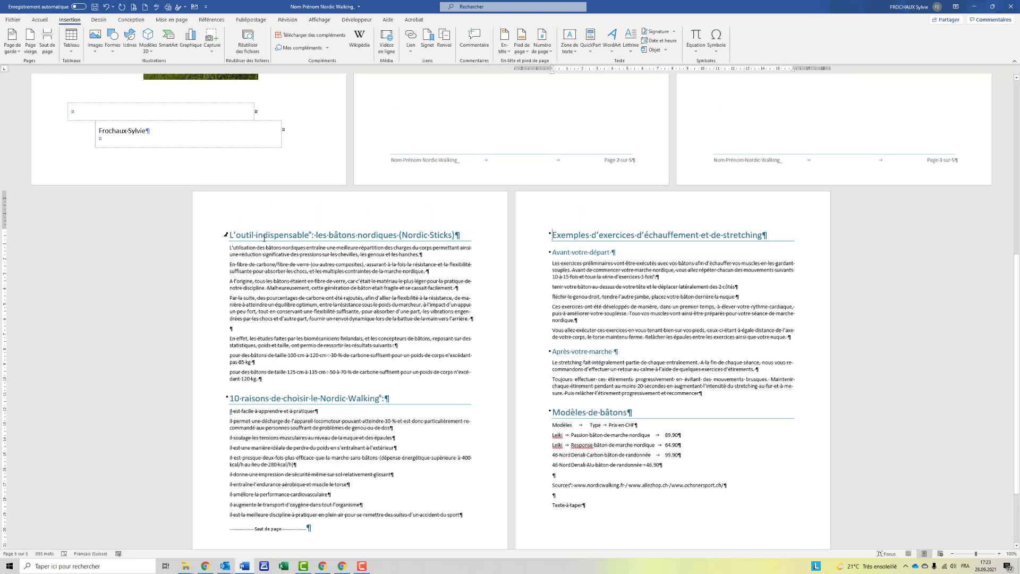
pyautogui.moveTo(242, 251); pyautogui.dragTo(471, 320)
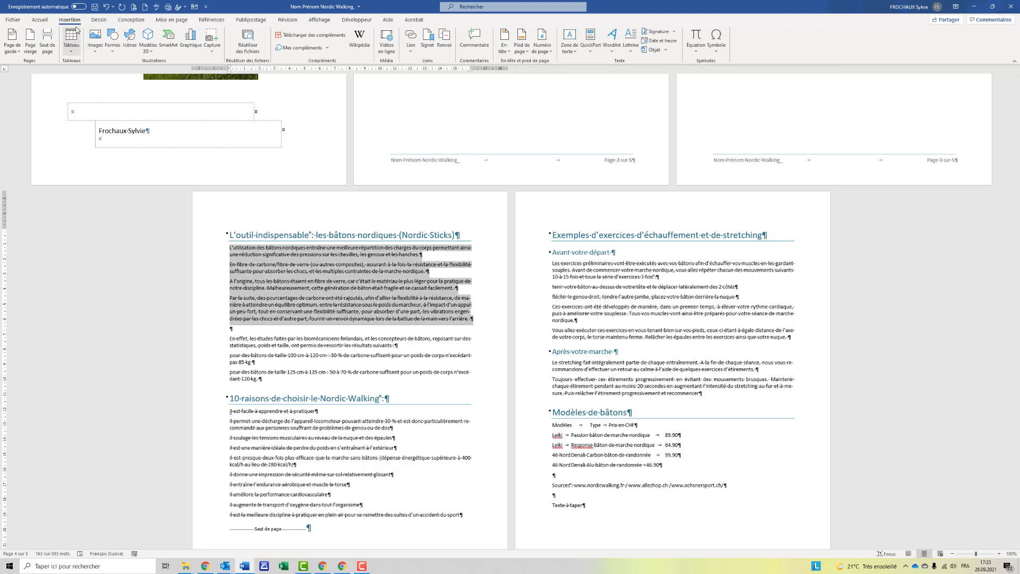
# Lay out the selected Nordic Sticks paragraphs in two columns with a separator line.
pyautogui.click(166, 21)
pyautogui.click(74, 40)
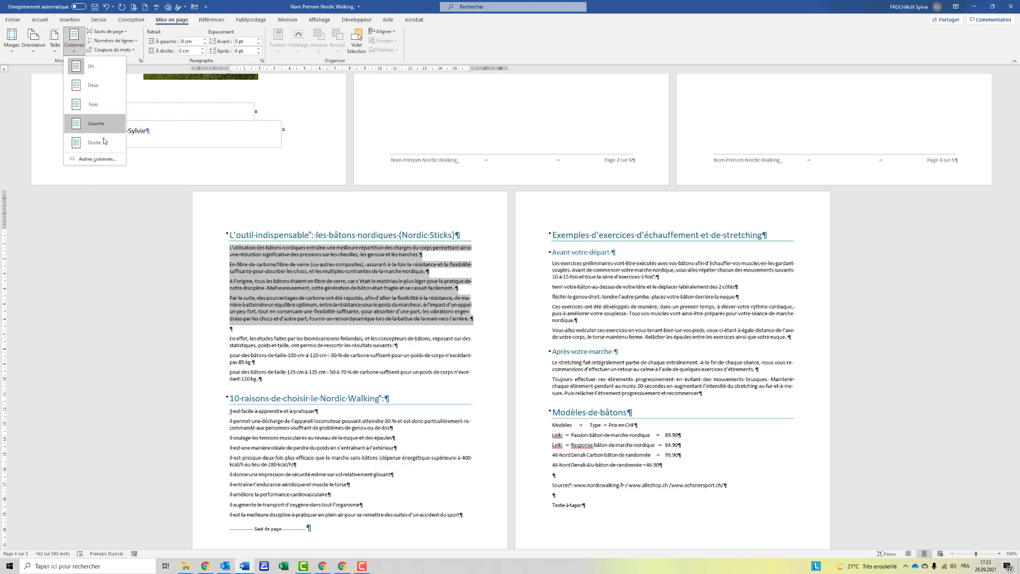
pyautogui.click(104, 160)
pyautogui.click(497, 254)
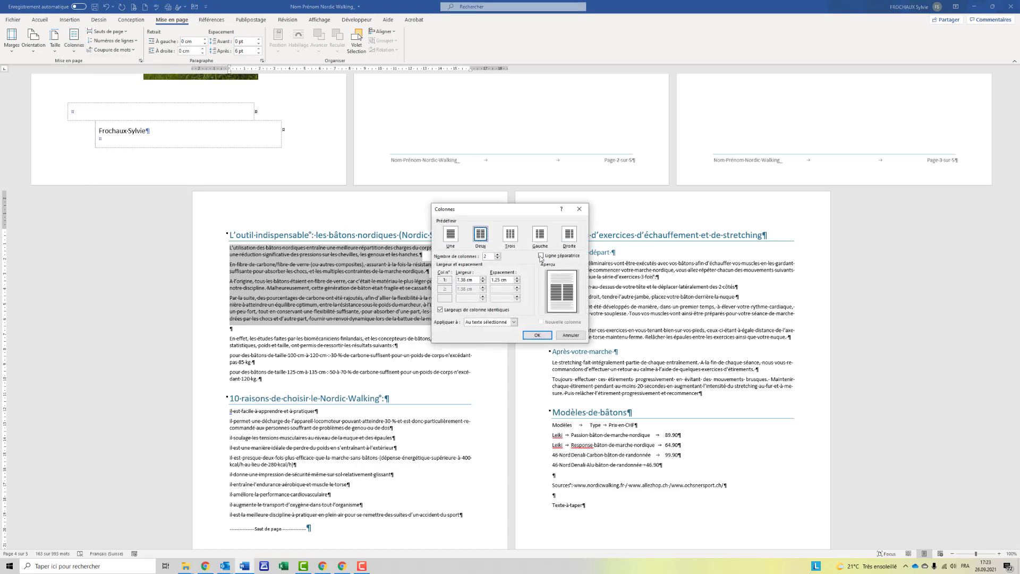
pyautogui.click(541, 256)
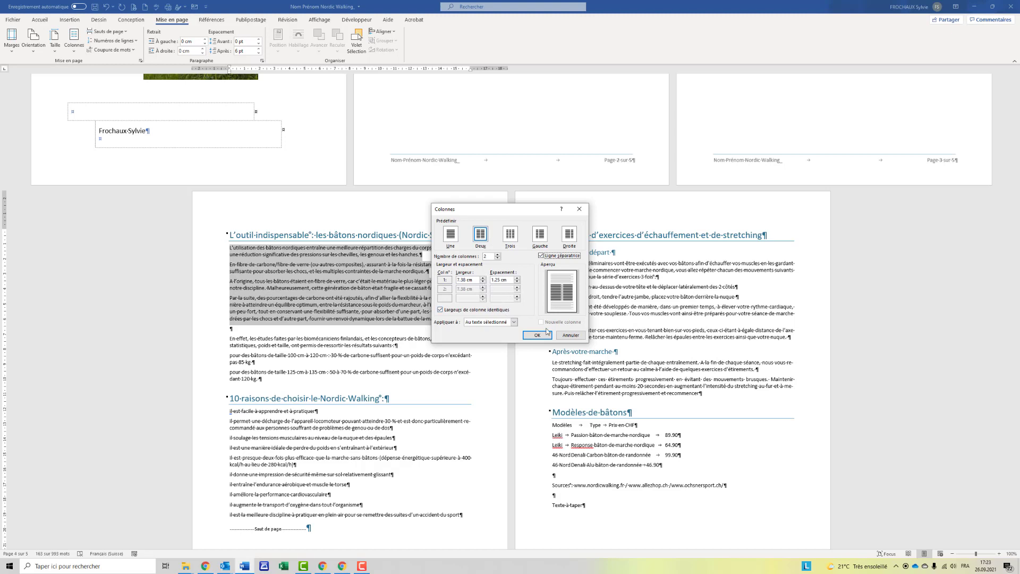
pyautogui.click(537, 335)
# Delete the empty paragraph inside the columns and select the two pole-size lines.
pyautogui.click(400, 351)
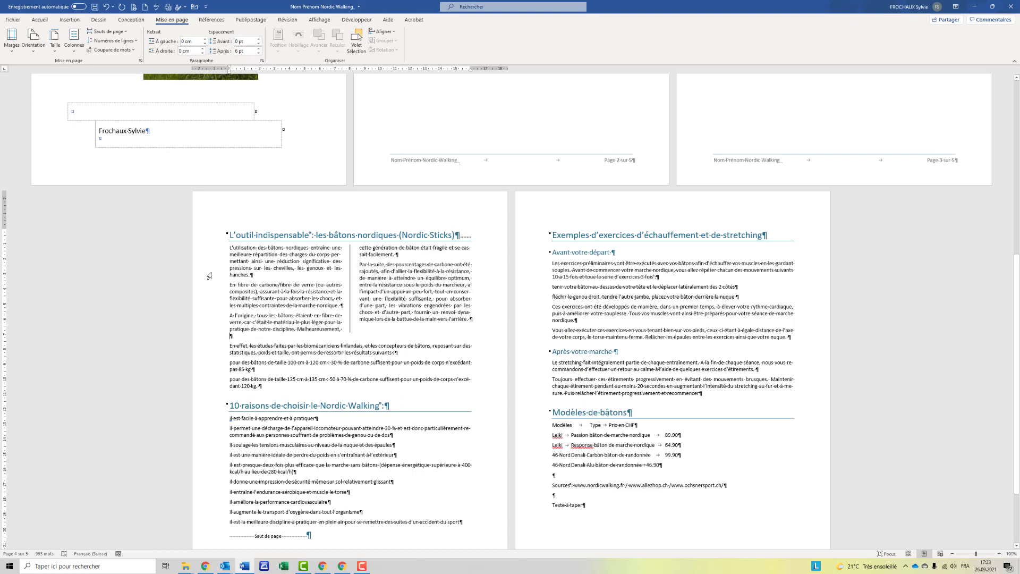
pyautogui.press('BackSpace')
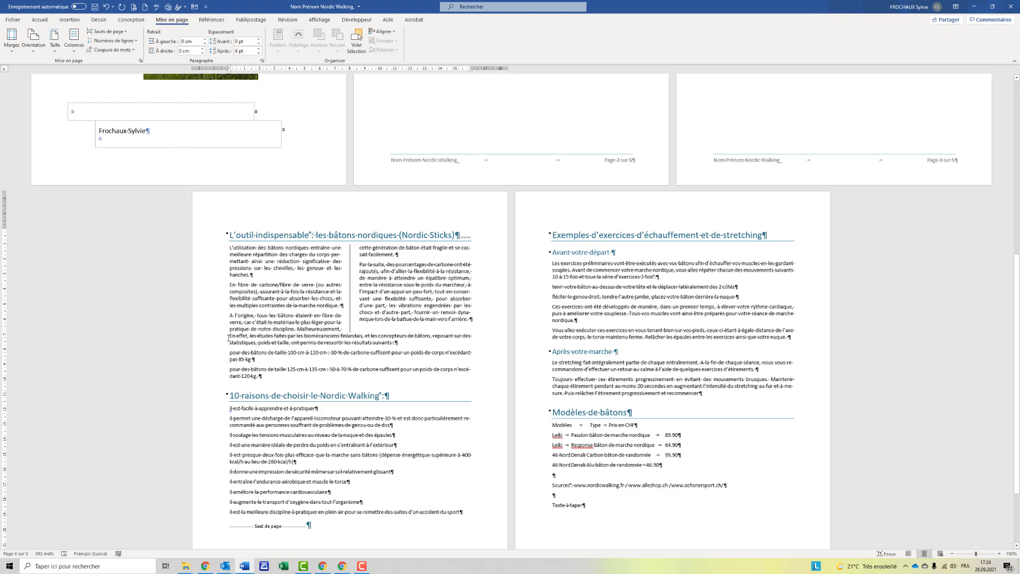
pyautogui.moveTo(230, 335); pyautogui.dragTo(348, 352)
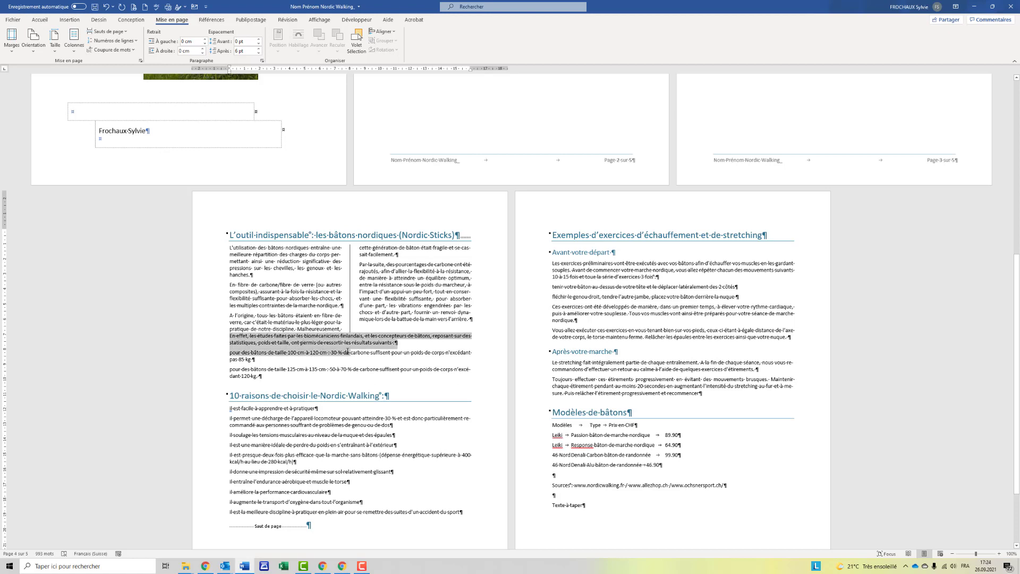
pyautogui.click(236, 366)
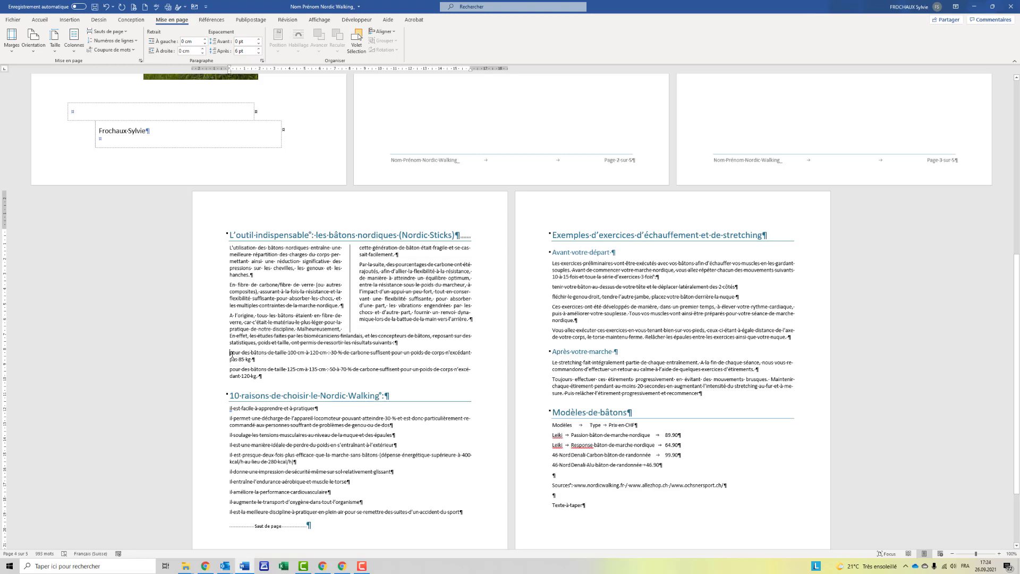
pyautogui.moveTo(229, 352); pyautogui.dragTo(266, 378)
pyautogui.click(40, 20)
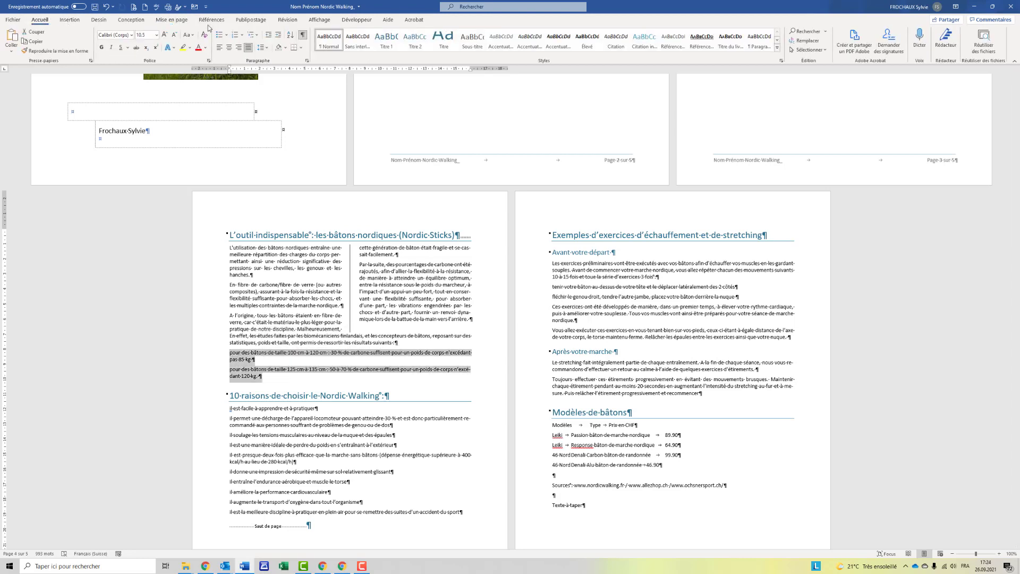
# Give the two pole-size lines a coloured picture bullet, then select the ten reasons.
pyautogui.click(226, 34)
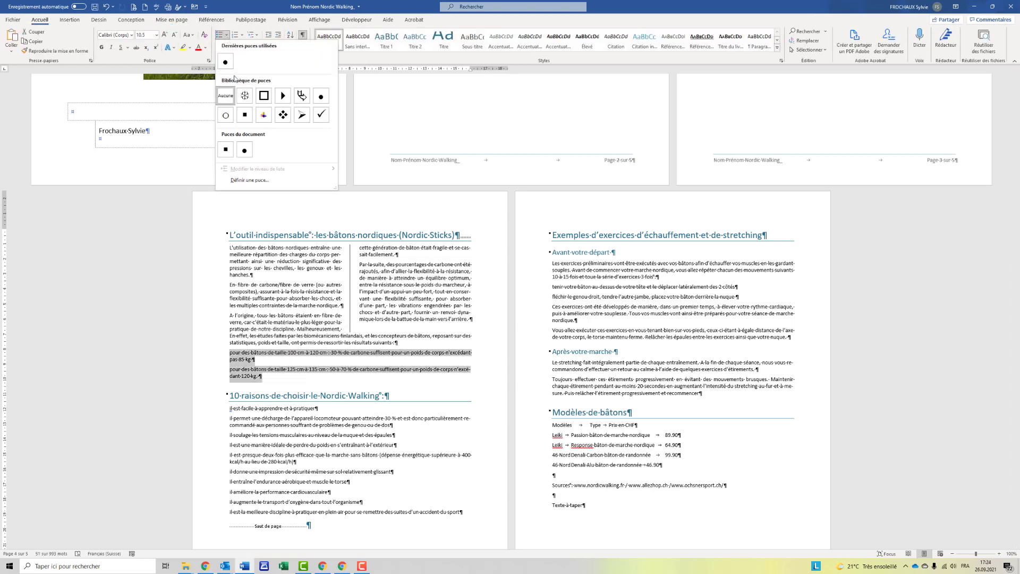
pyautogui.click(261, 122)
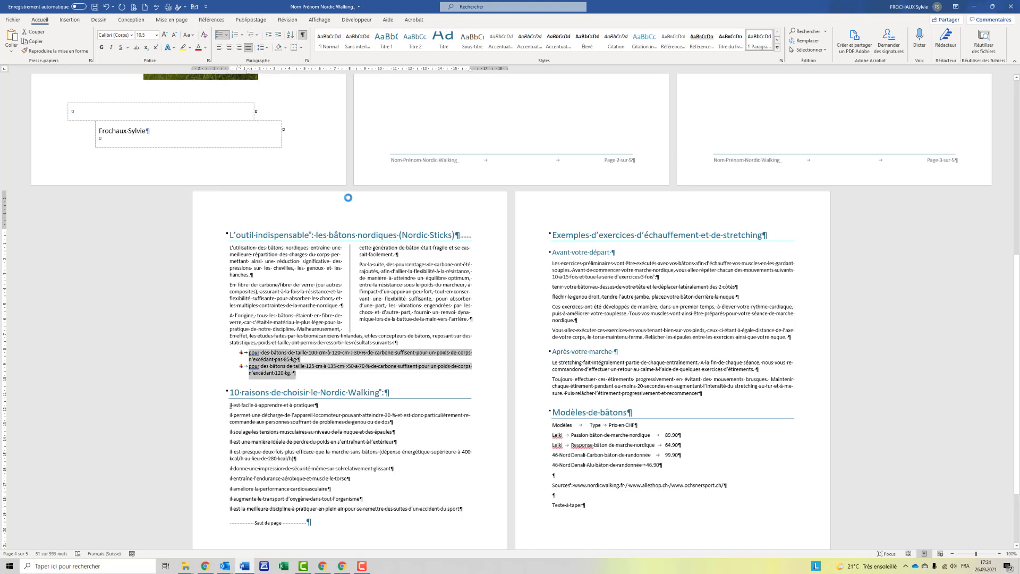
pyautogui.click(288, 404)
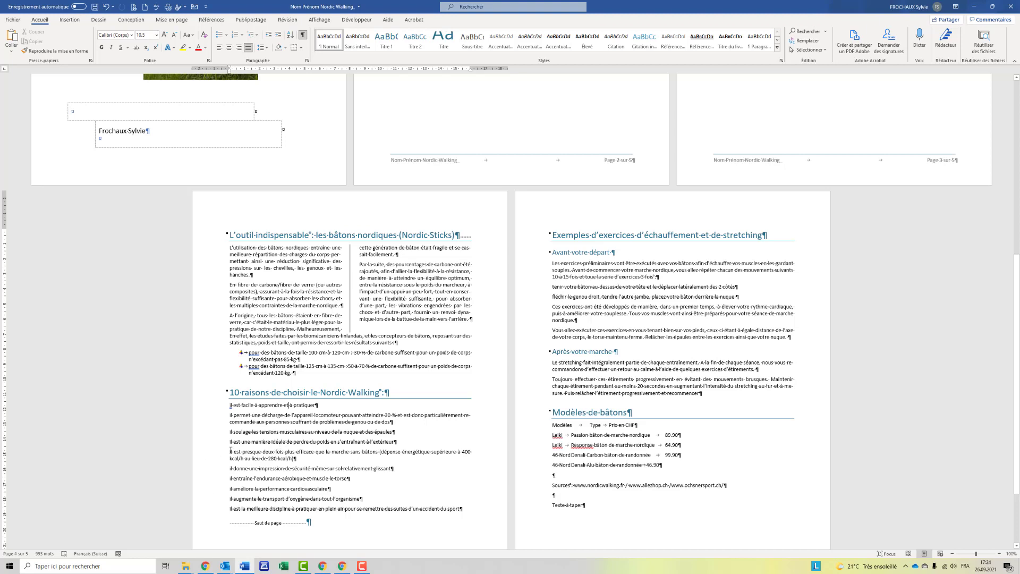
pyautogui.moveTo(234, 405); pyautogui.dragTo(460, 511)
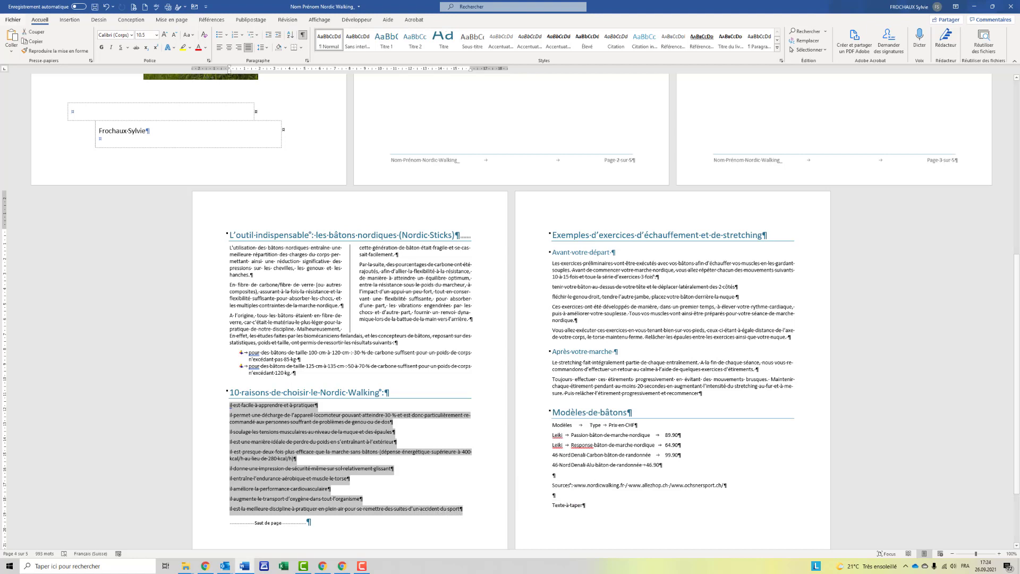
# Define a new list numbering the reasons 'Raison 1)' with a 2 cm text indent, then save.
pyautogui.click(251, 34)
pyautogui.click(297, 232)
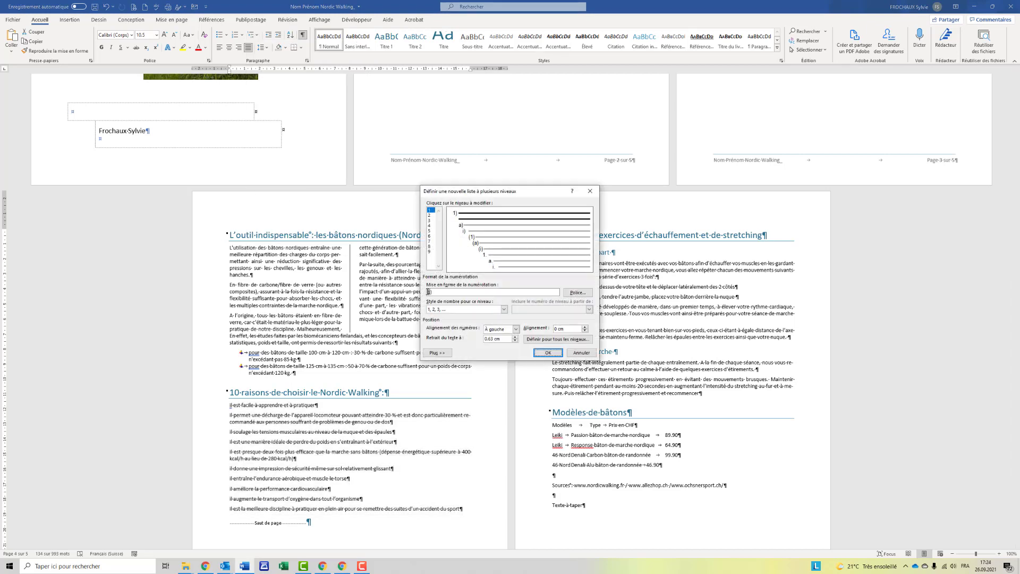
pyautogui.click(432, 292)
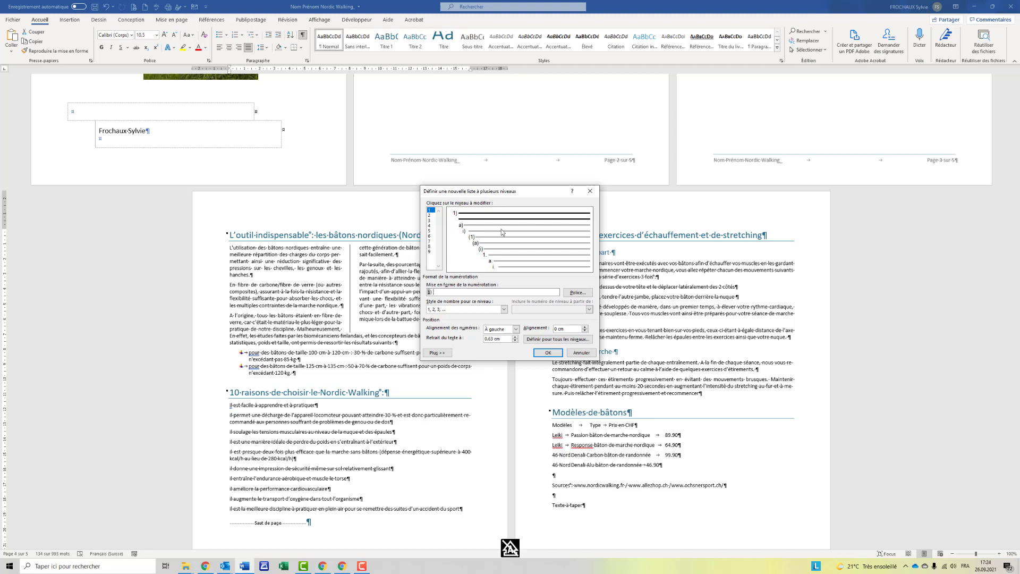
pyautogui.write('Raison')
pyautogui.click(436, 353)
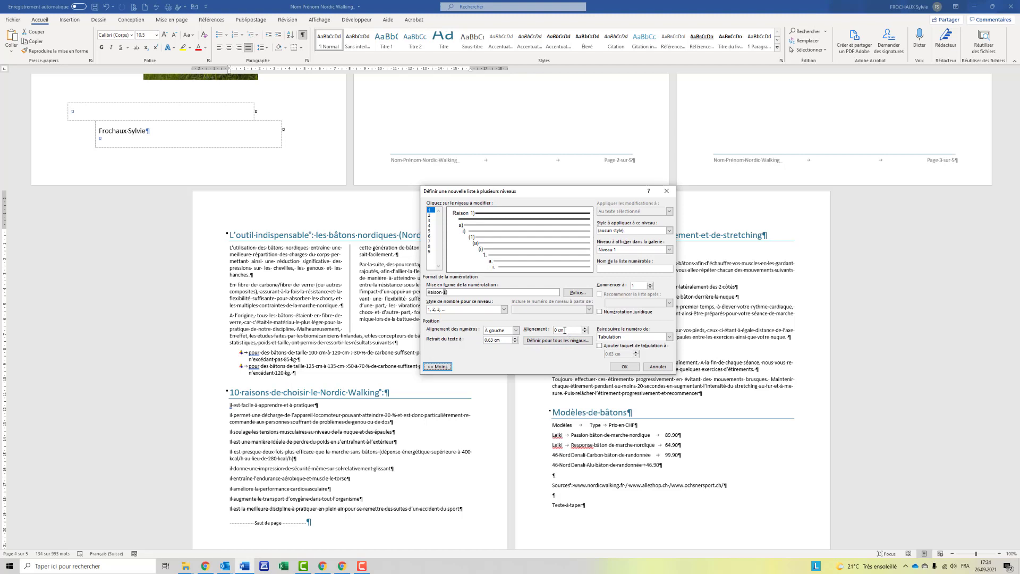
pyautogui.moveTo(503, 340); pyautogui.dragTo(483, 341)
pyautogui.write('2')
pyautogui.click(622, 367)
pyautogui.click(304, 434)
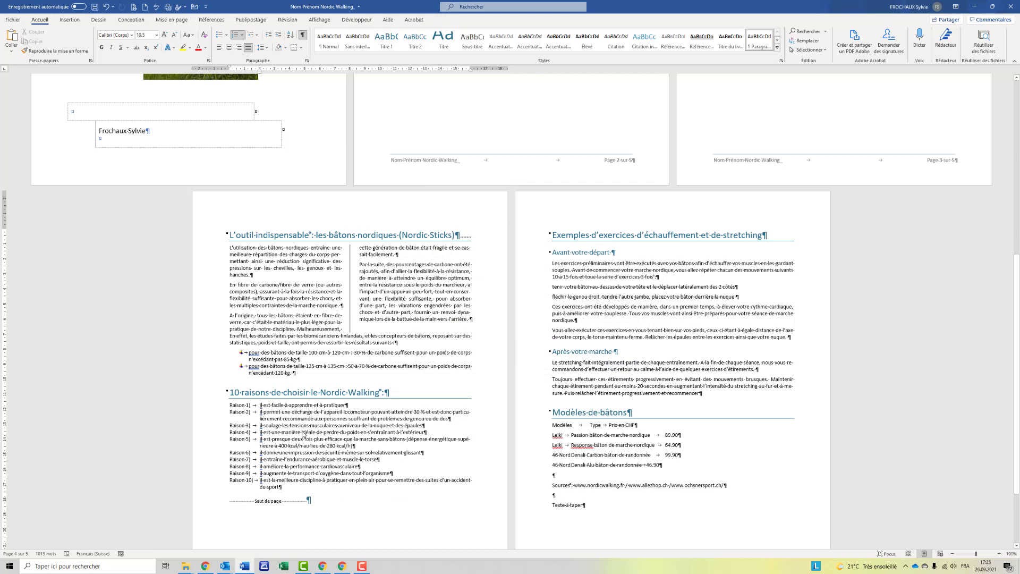
pyautogui.click(95, 7)
pyautogui.scroll(1, 400, 409)
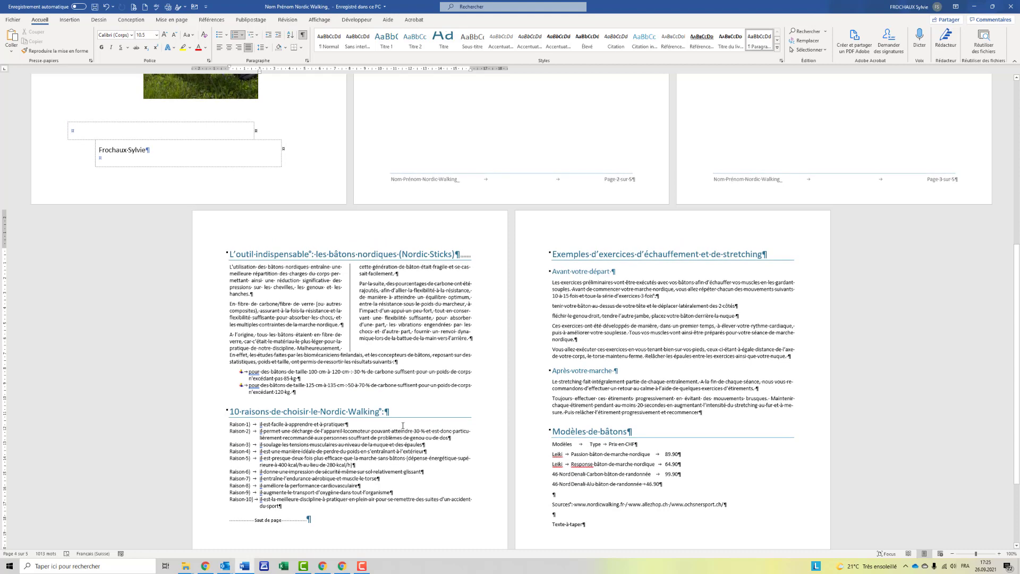
pyautogui.scroll(4, 402, 426)
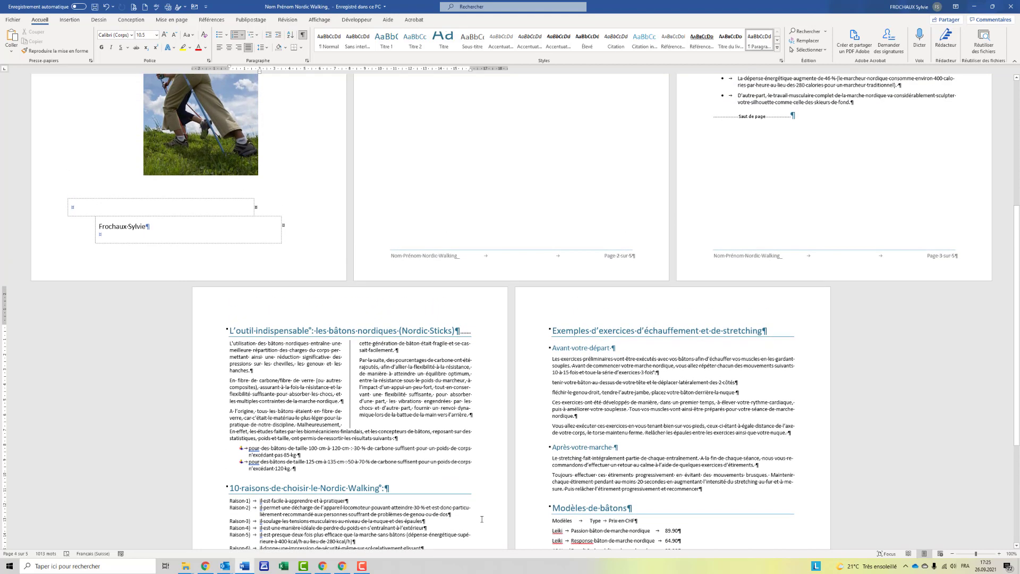
pyautogui.scroll(1, 482, 519)
pyautogui.scroll(-5, 482, 519)
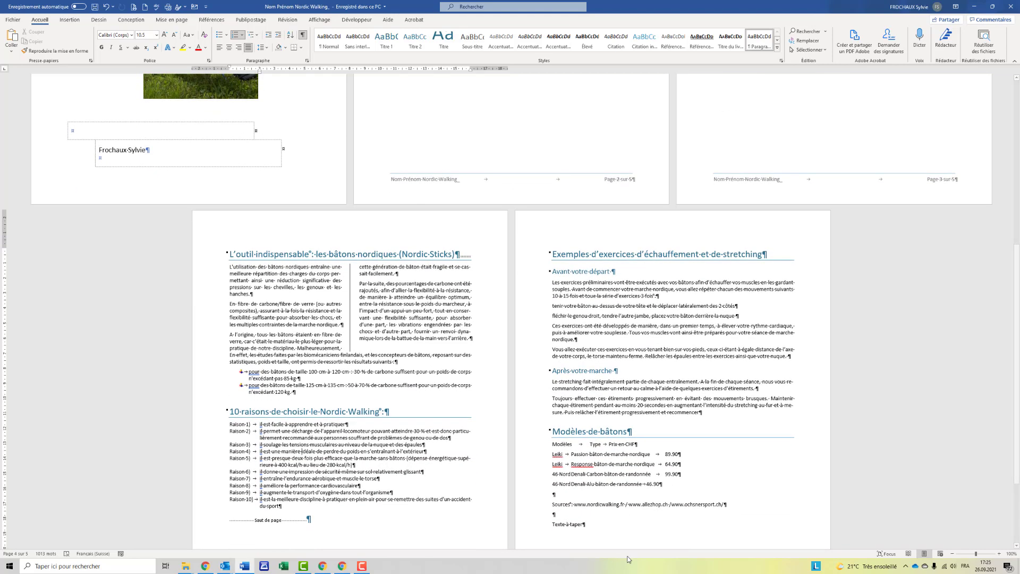
pyautogui.scroll(-3, 714, 379)
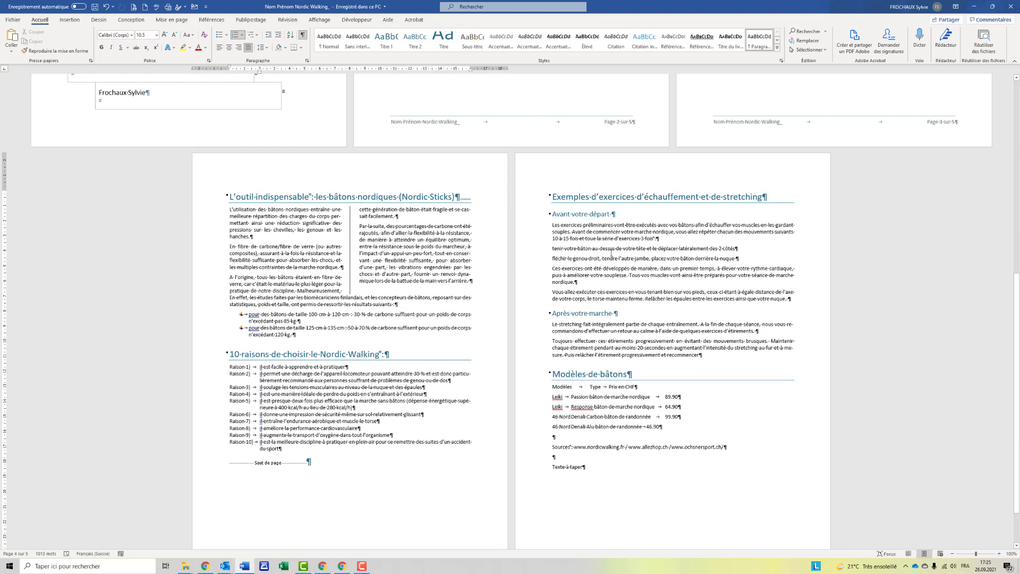
pyautogui.scroll(-3, 611, 253)
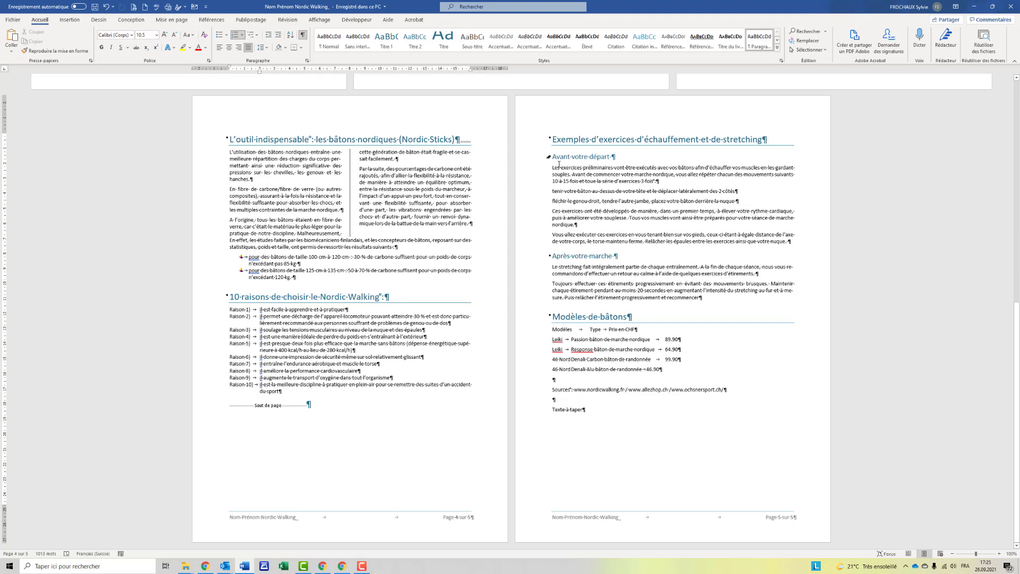
# Copy the pole-size bullet format onto the Avant votre départ exercises, then select the Modèles de bâtons lines.
pyautogui.moveTo(564, 173); pyautogui.dragTo(656, 234)
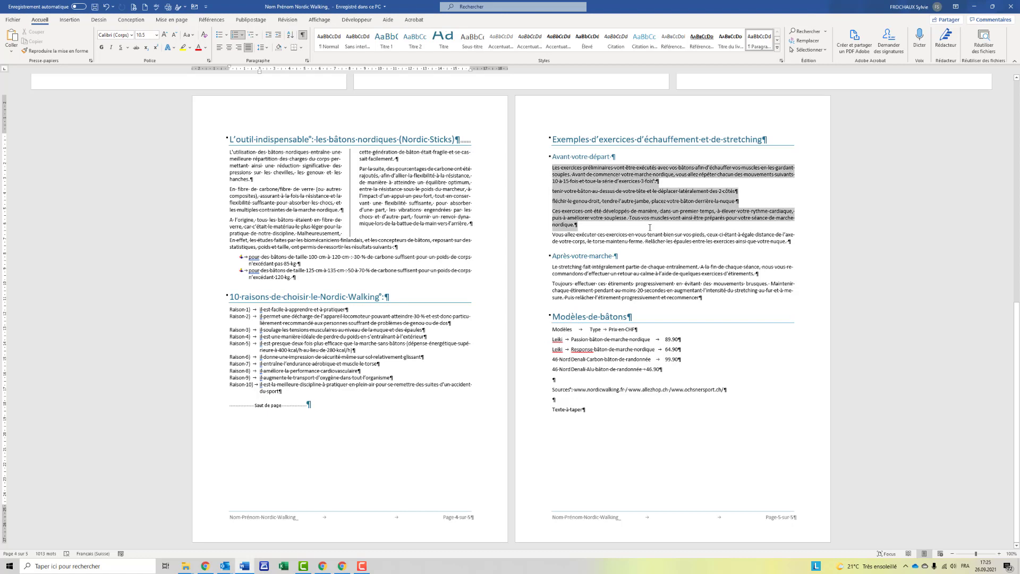
pyautogui.click(249, 259)
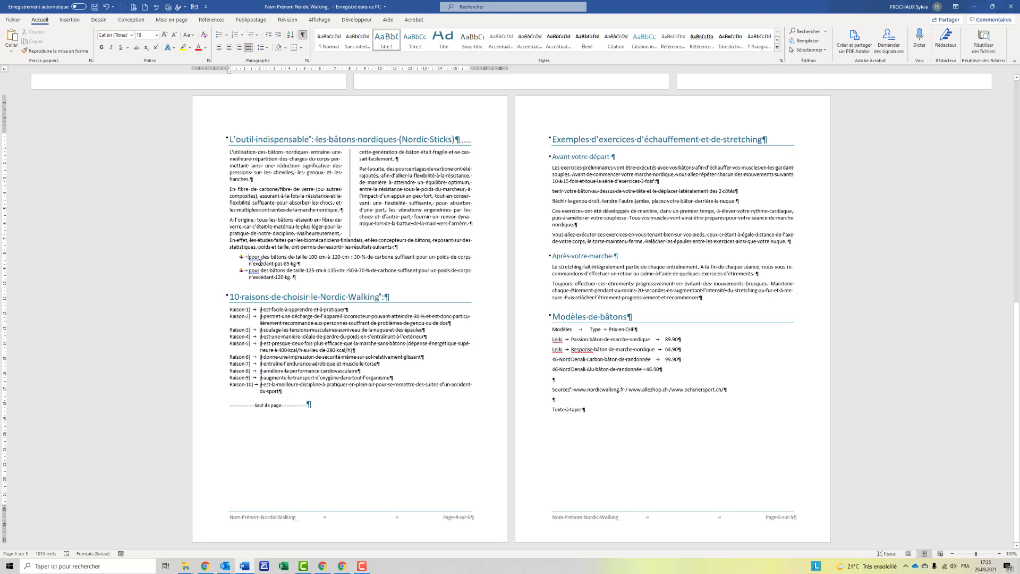
pyautogui.moveTo(249, 257); pyautogui.dragTo(296, 278)
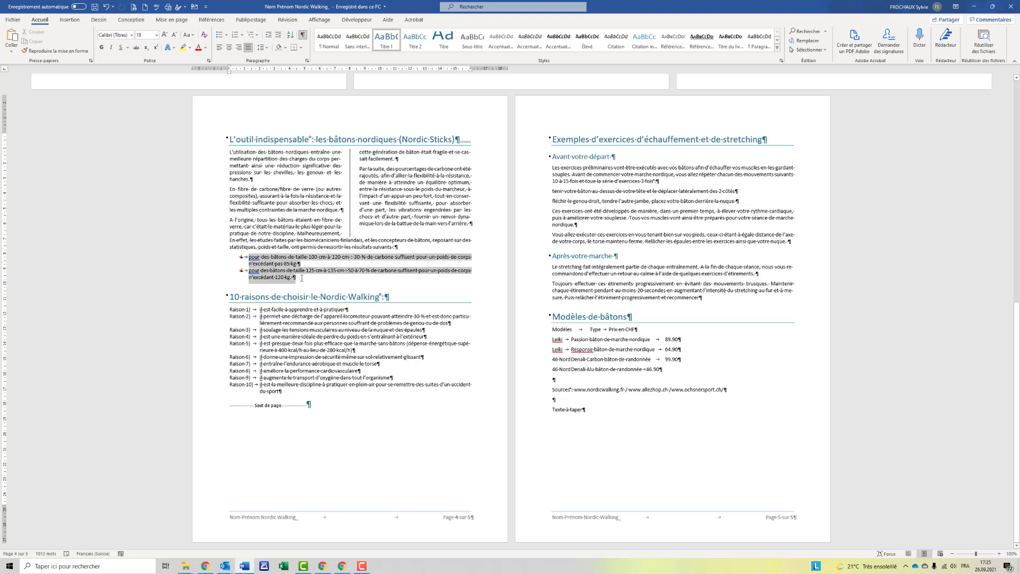
pyautogui.click(43, 53)
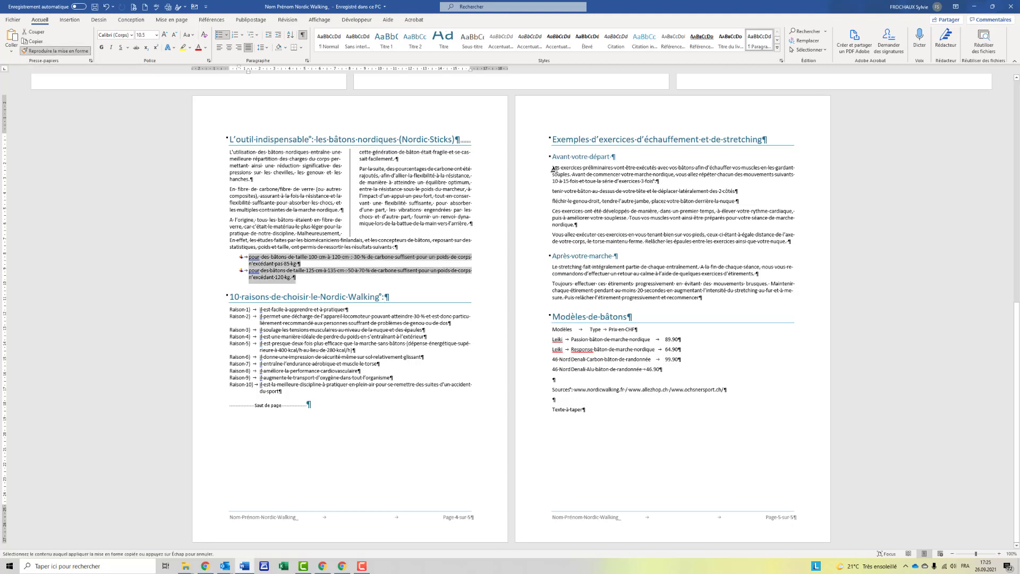
pyautogui.moveTo(551, 167)
pyautogui.mouseDown()
pyautogui.moveTo(664, 219)
pyautogui.moveTo(796, 243)
pyautogui.mouseUp()
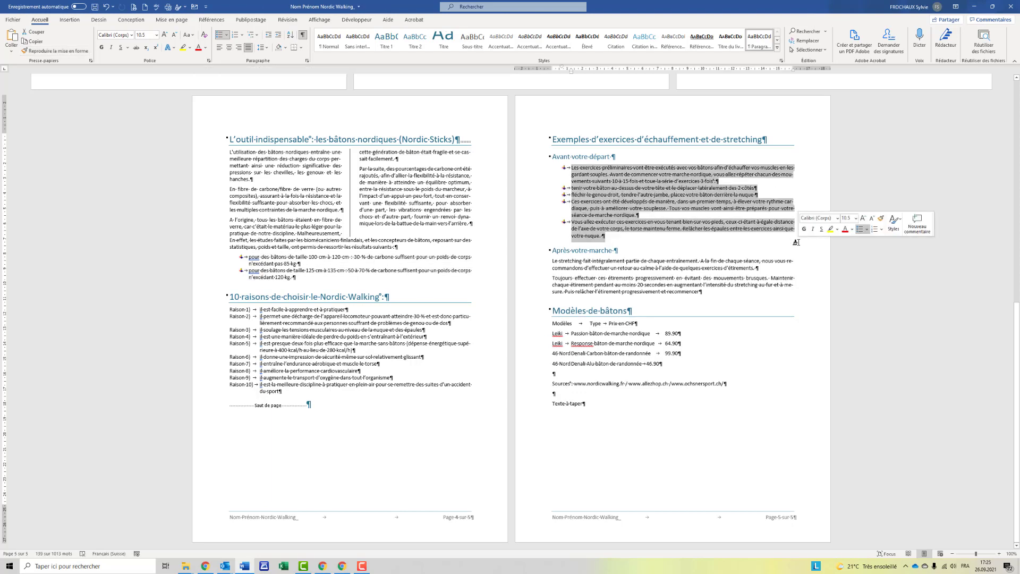
pyautogui.click(710, 331)
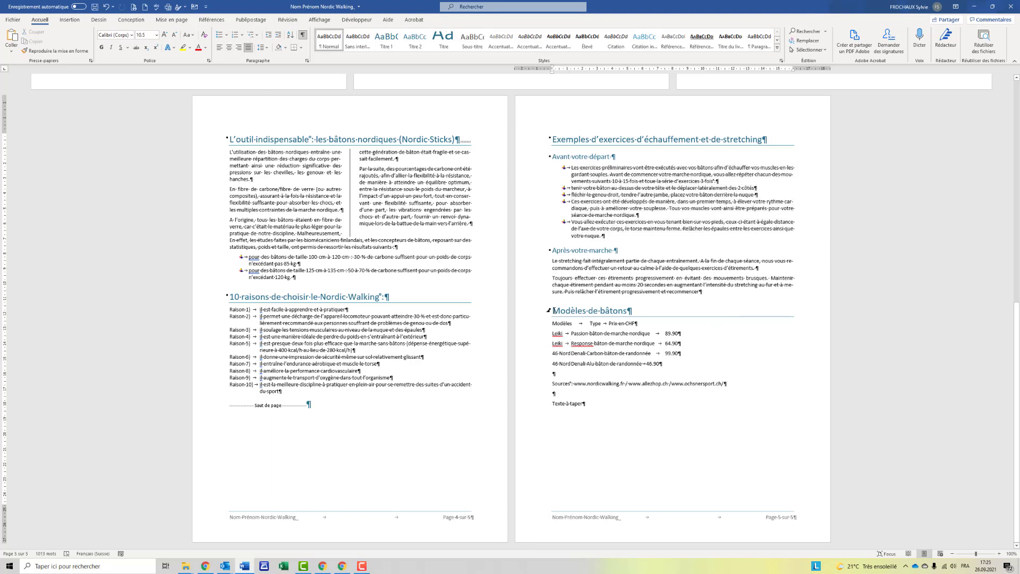
pyautogui.moveTo(553, 311); pyautogui.dragTo(662, 362)
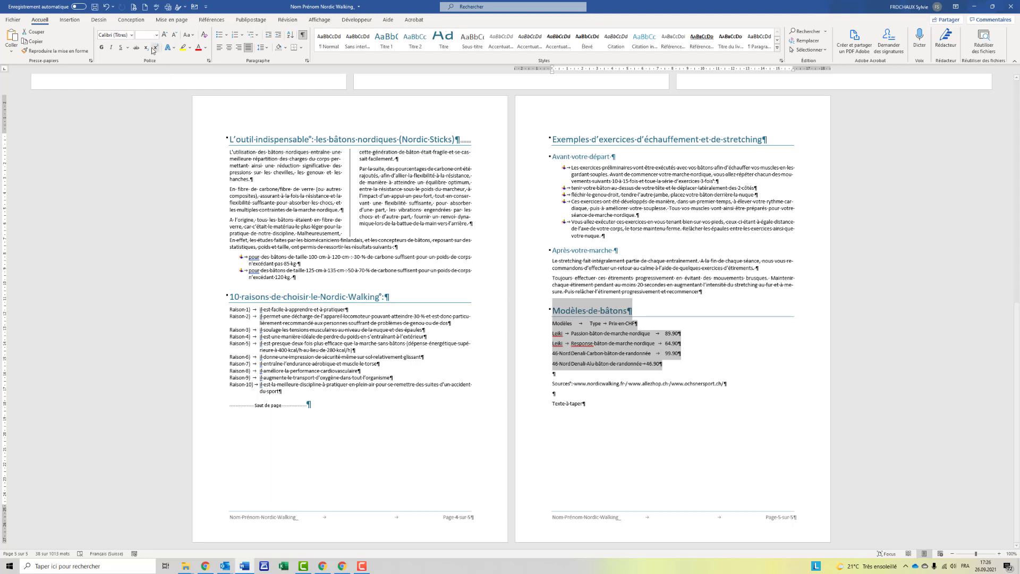
# Convert the tab-separated price lines into a three-column table with a blue grid style.
pyautogui.click(70, 20)
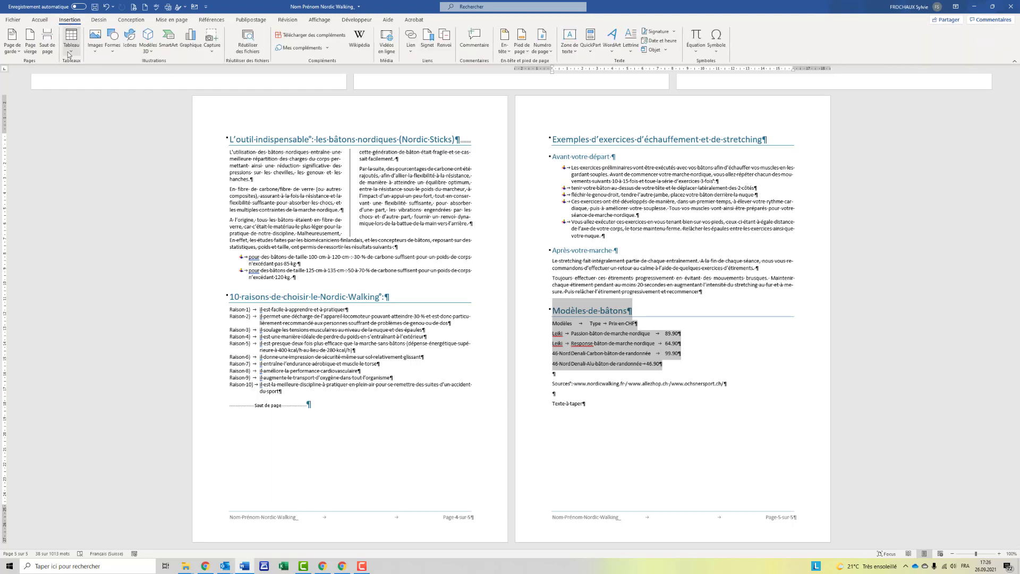
pyautogui.click(70, 48)
pyautogui.click(115, 170)
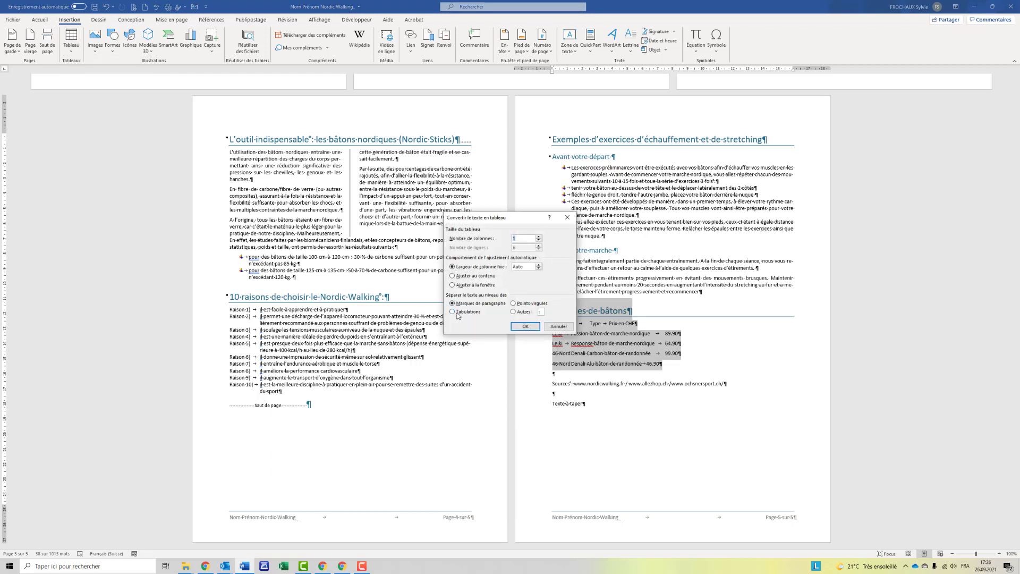
pyautogui.click(458, 314)
pyautogui.click(520, 328)
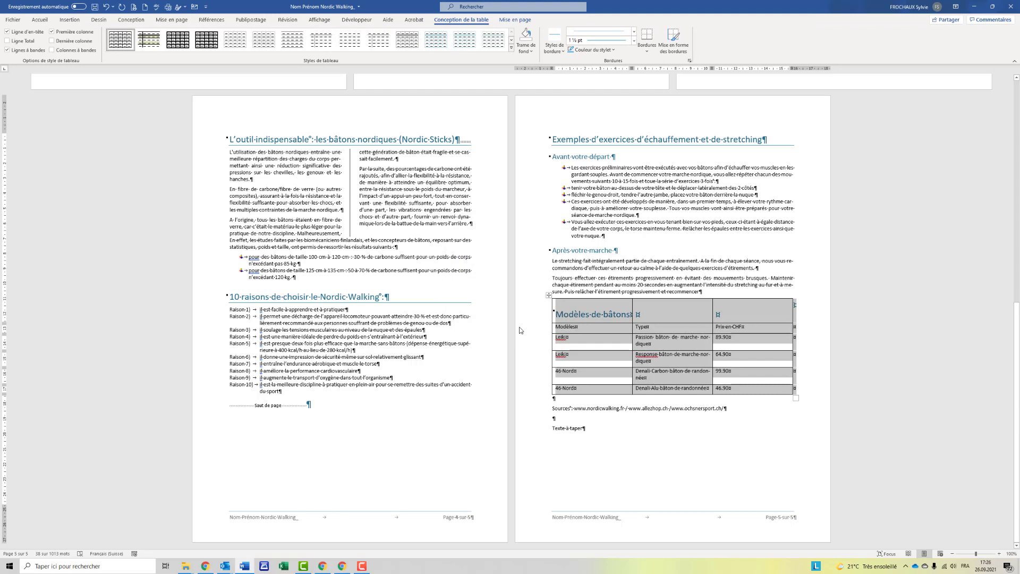
pyautogui.click(512, 51)
pyautogui.click(498, 119)
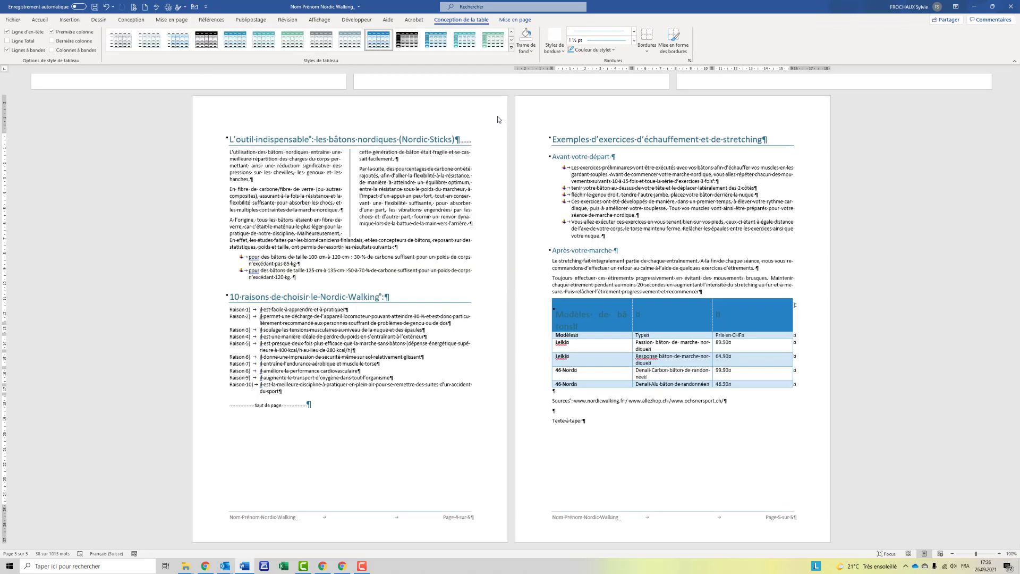
# Merge the table's first row into one cell and centre the Modèles de bâtons title.
pyautogui.click(574, 316)
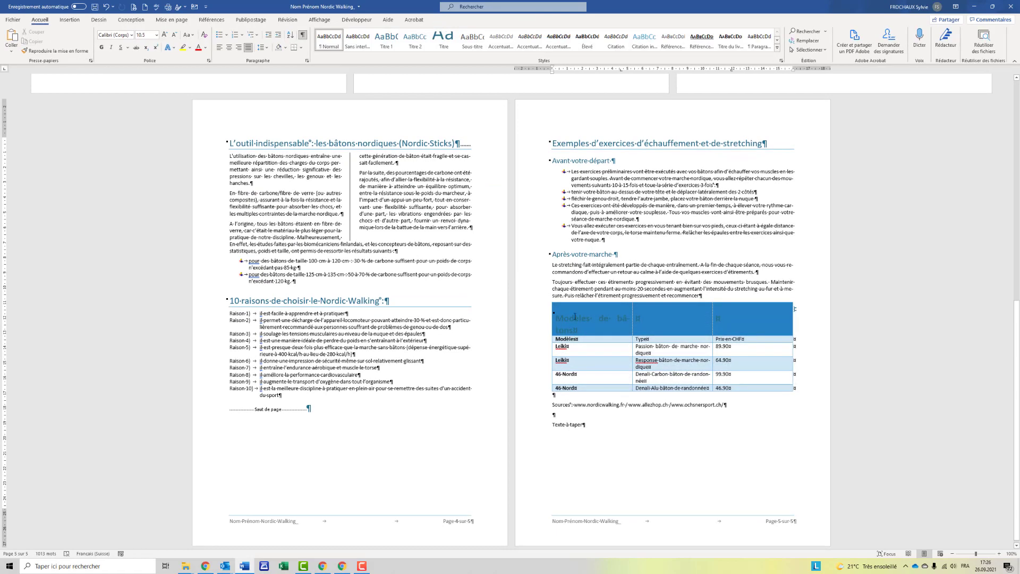
pyautogui.moveTo(575, 317); pyautogui.dragTo(741, 319)
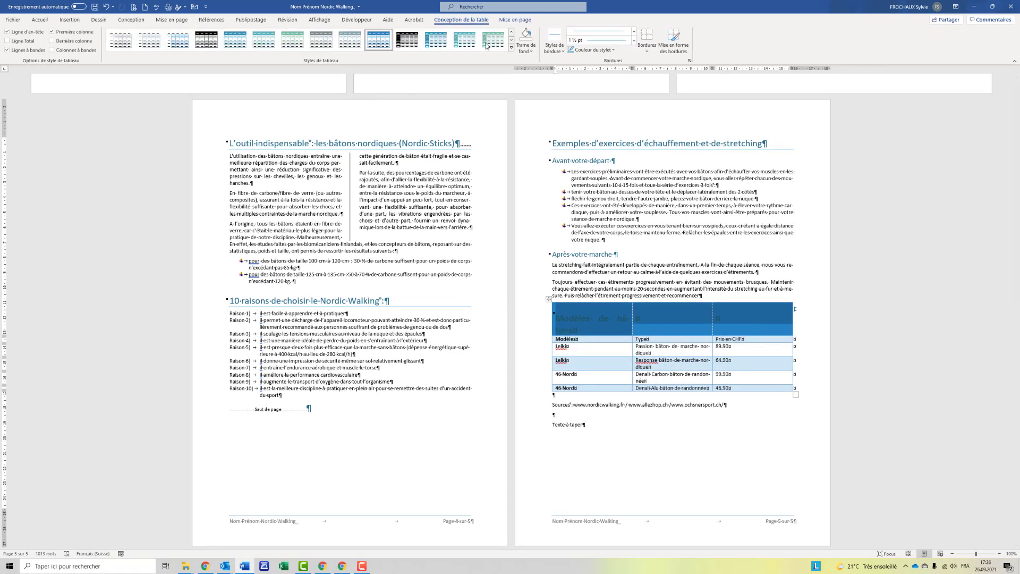
pyautogui.click(515, 20)
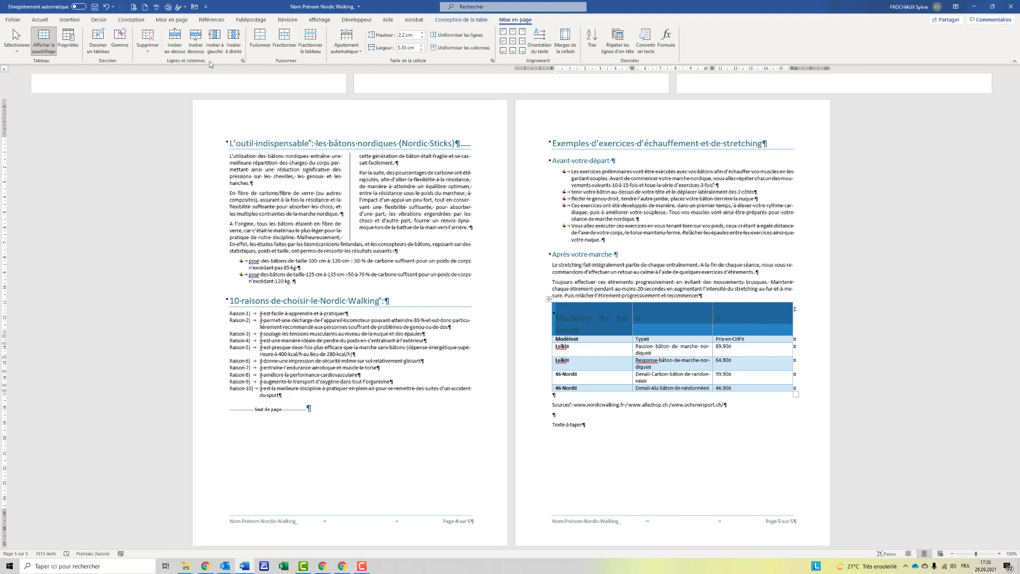
pyautogui.click(253, 48)
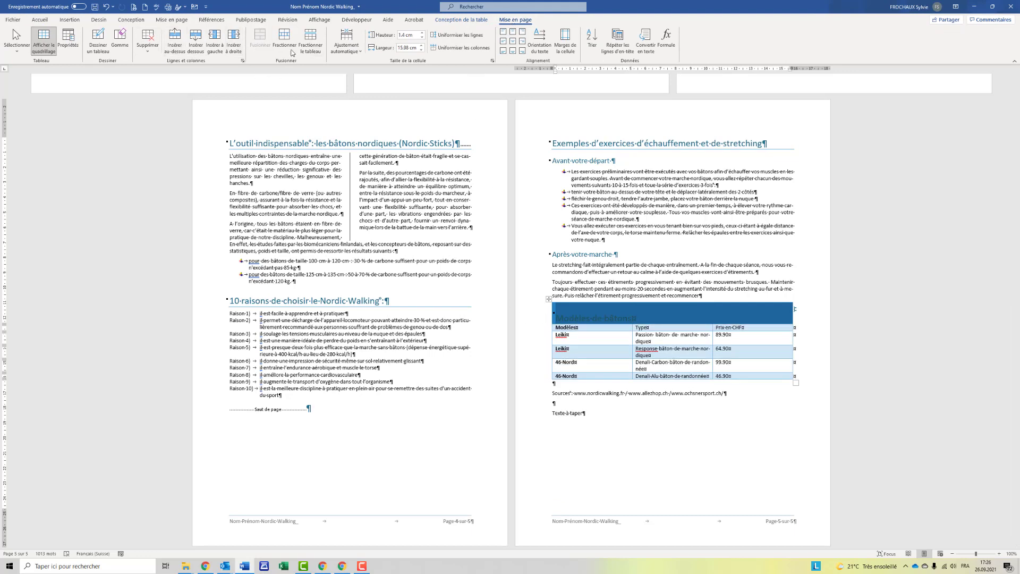
pyautogui.click(512, 42)
pyautogui.click(172, 20)
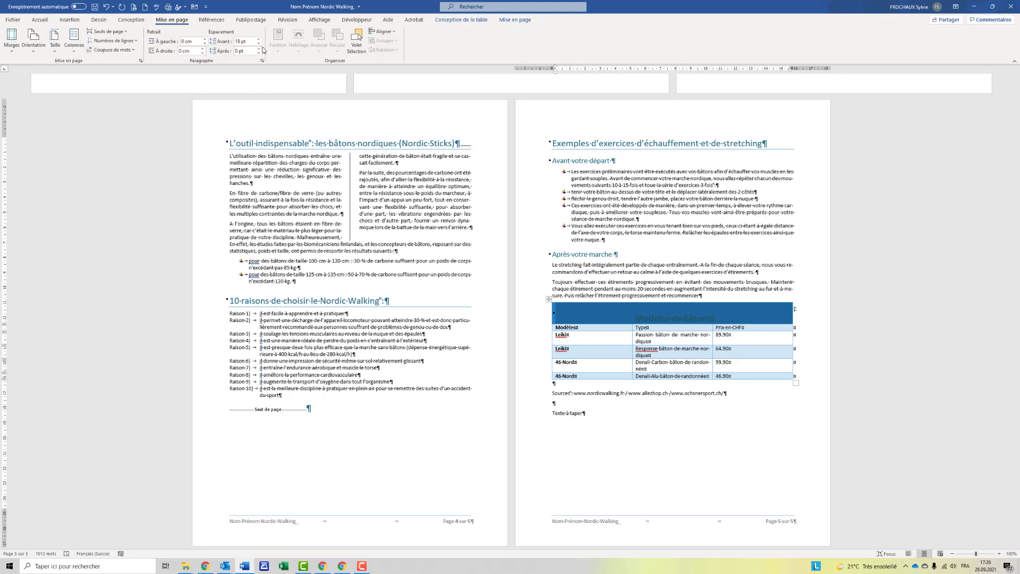
# Set the table title's spacing before to 0 pt and autofit the columns to their contents.
pyautogui.click(258, 43)
pyautogui.click(259, 43)
pyautogui.click(258, 43)
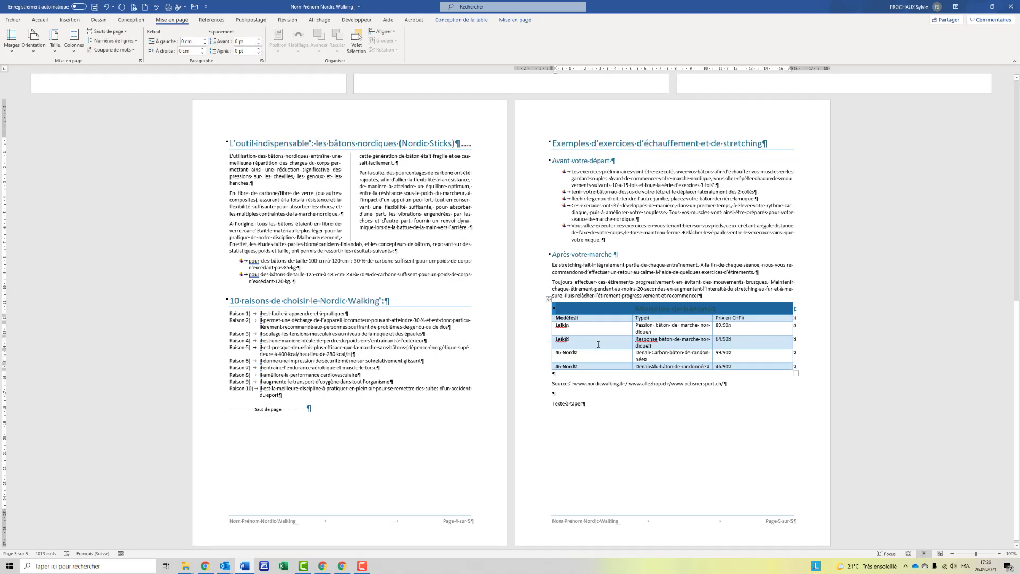
pyautogui.click(548, 299)
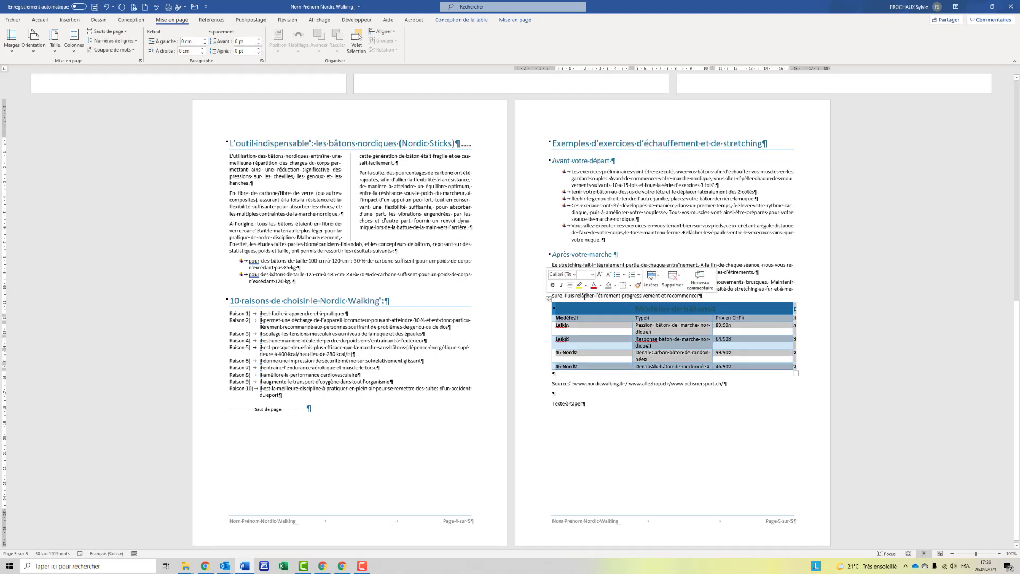
pyautogui.click(507, 21)
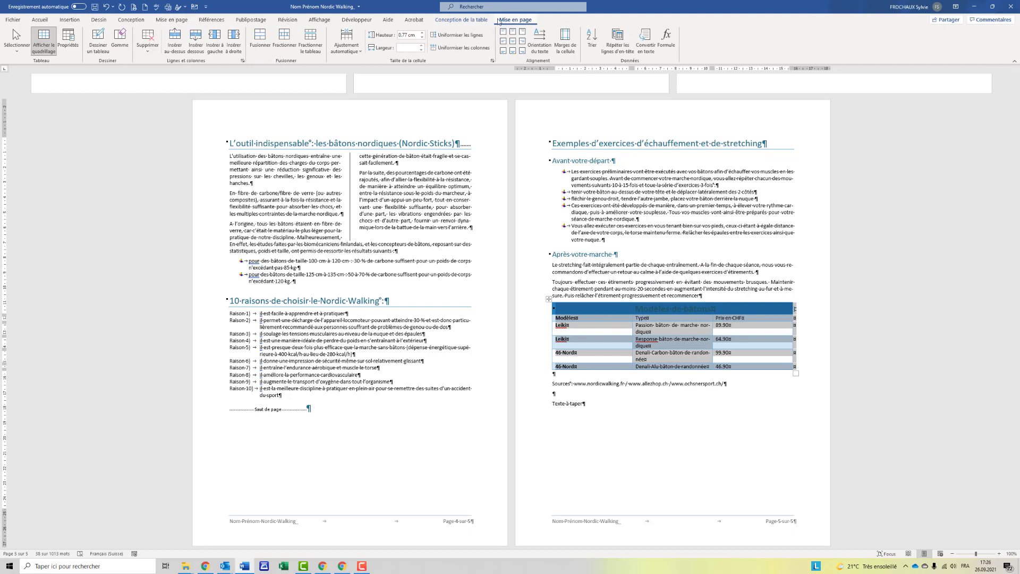
pyautogui.click(353, 51)
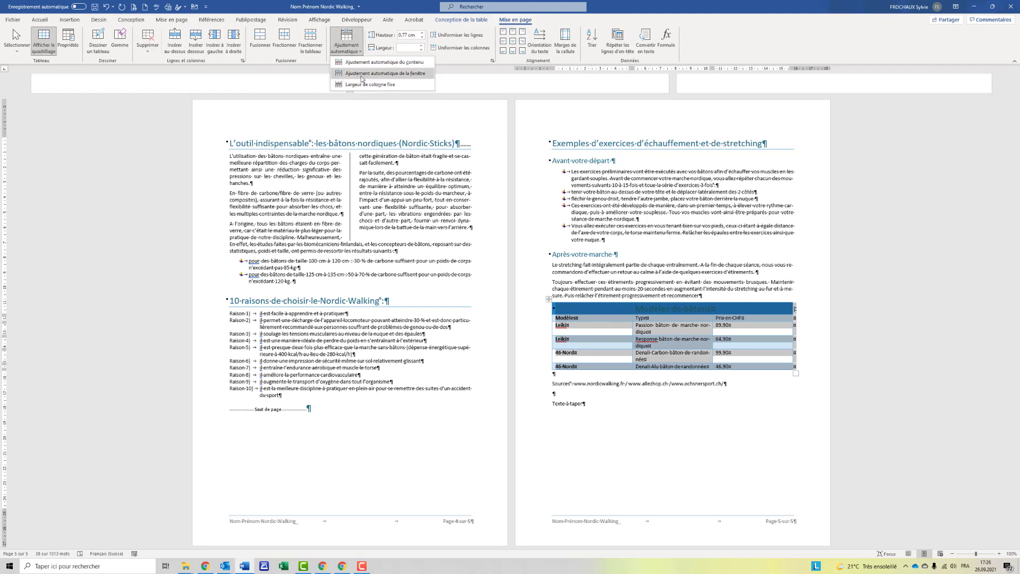
pyautogui.click(361, 65)
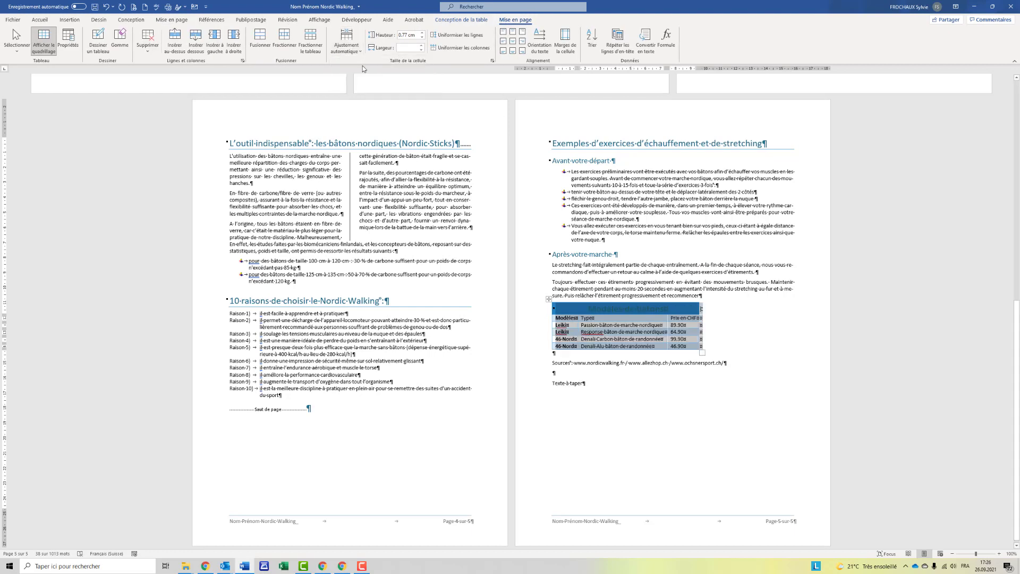
# Centre the table on the page, make rows 1 cm tall, and vertically centre cell text.
pyautogui.click(74, 52)
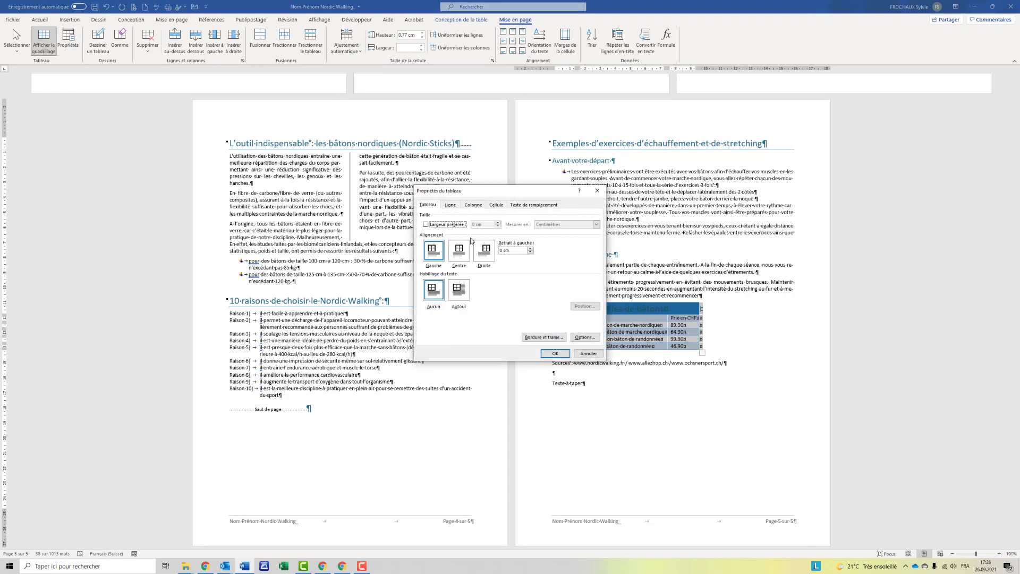
pyautogui.click(460, 254)
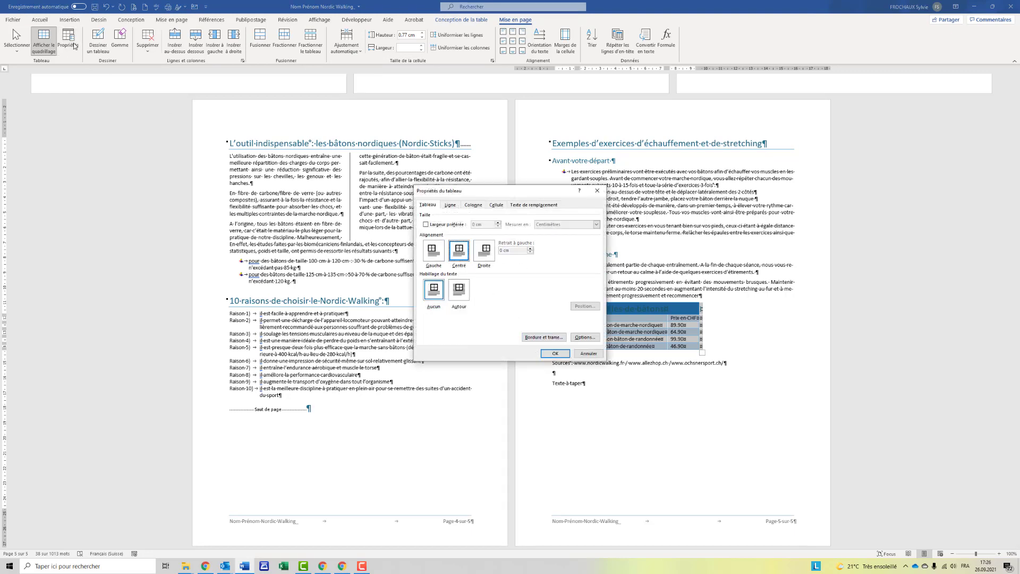
pyautogui.click(554, 354)
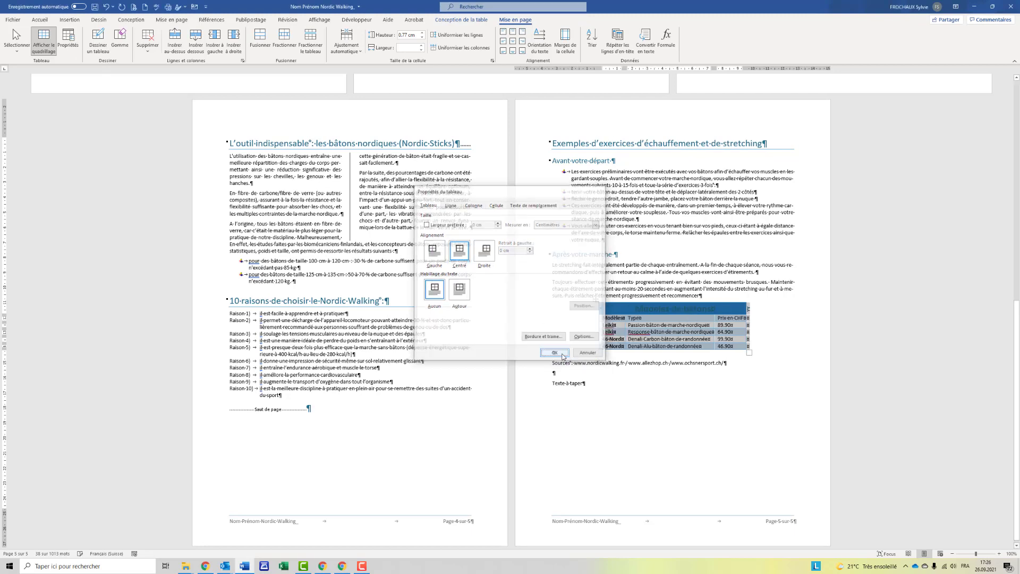
pyautogui.click(423, 33)
pyautogui.click(423, 33)
pyautogui.click(423, 33)
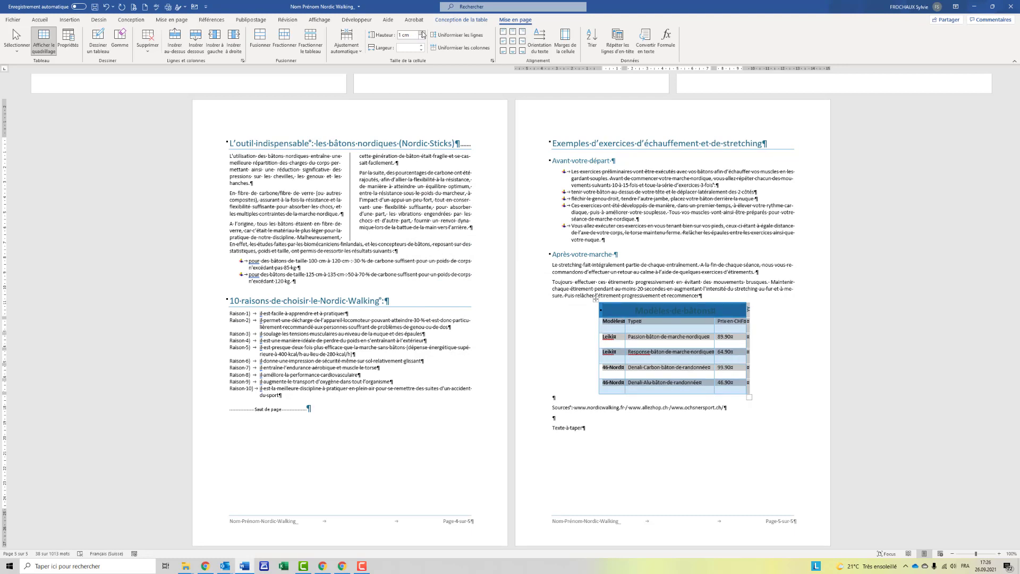
pyautogui.click(503, 42)
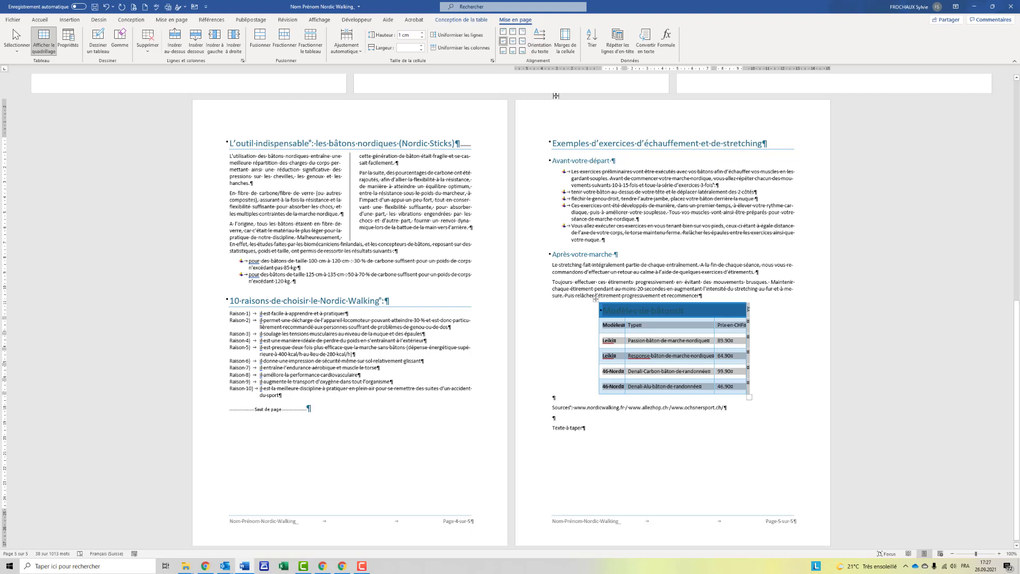
pyautogui.click(541, 411)
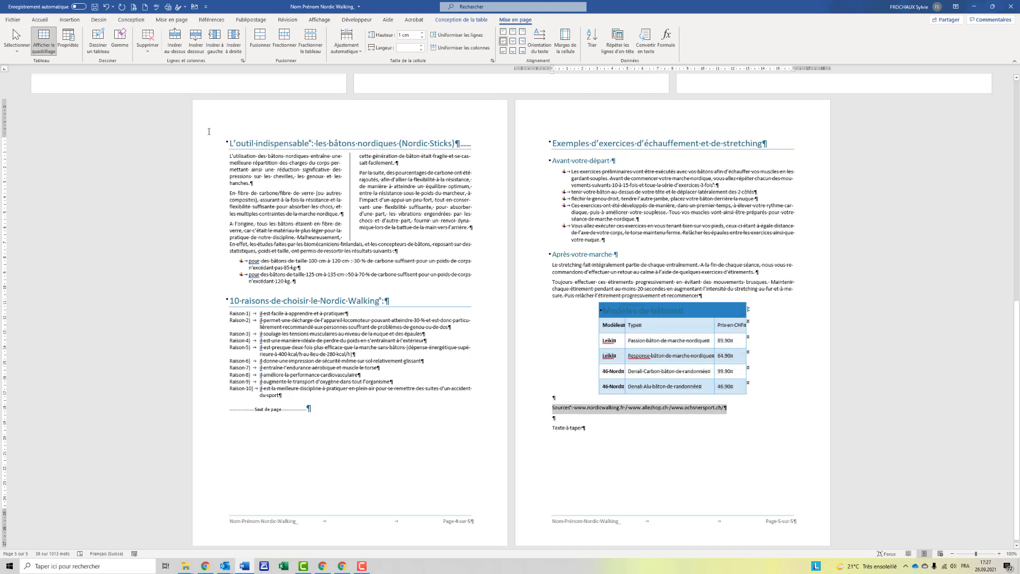
# Make the Sources line italic and right-aligned, and delete the Texte à taper placeholder line.
pyautogui.click(111, 47)
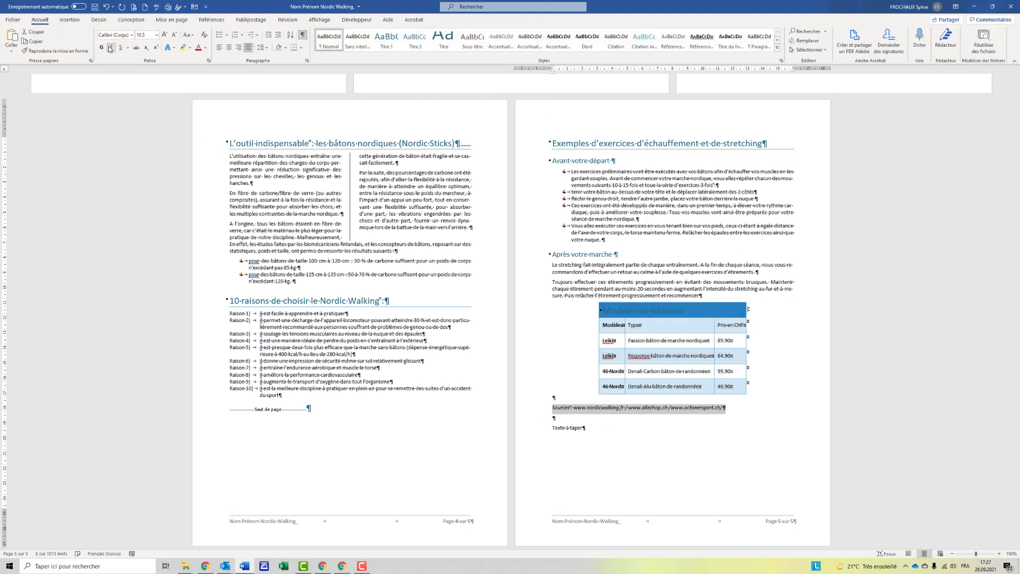
pyautogui.click(239, 49)
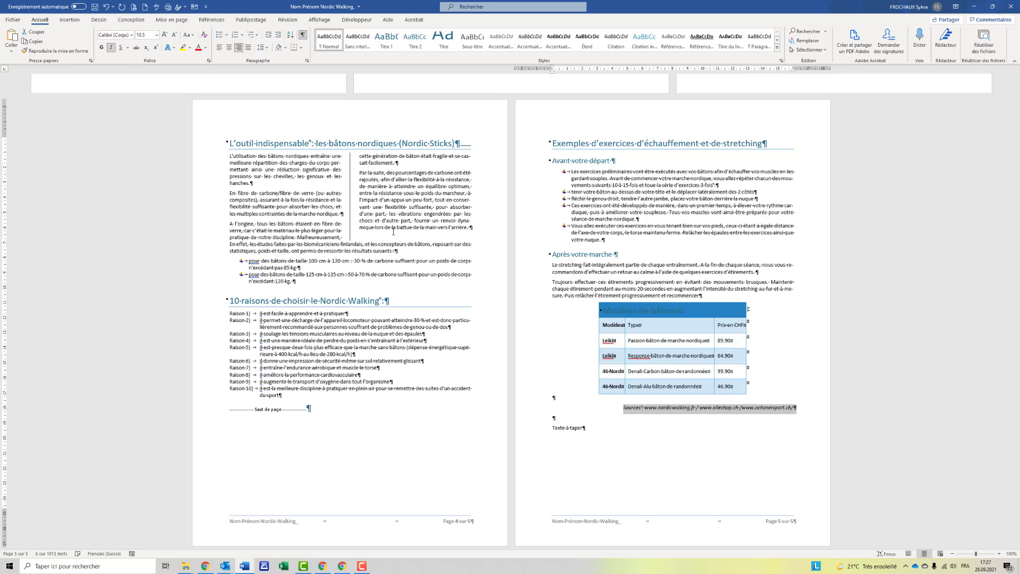
pyautogui.click(541, 432)
pyautogui.press('Delete')
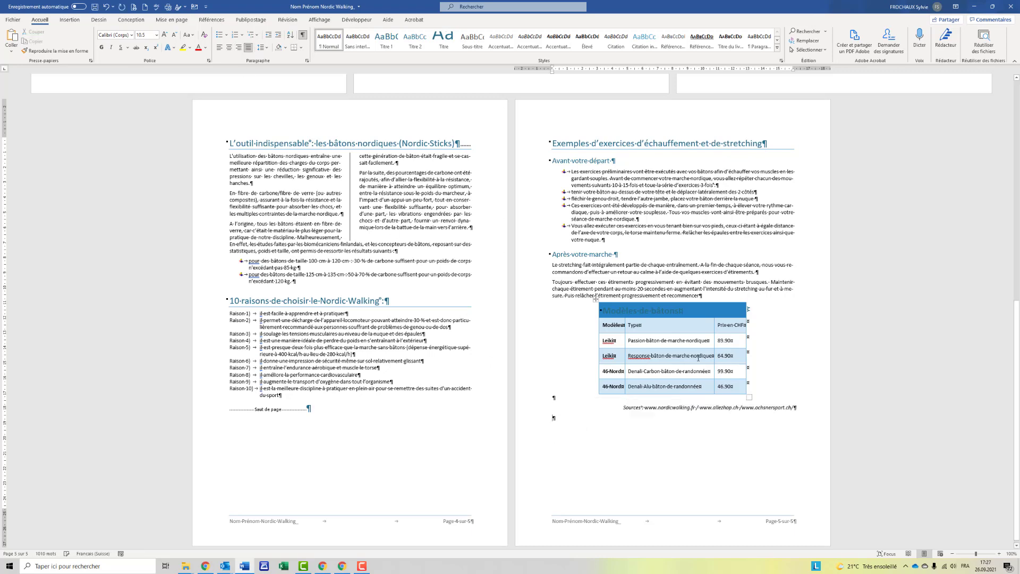
# Save the Nordic Walking report.
pyautogui.scroll(10, 642, 356)
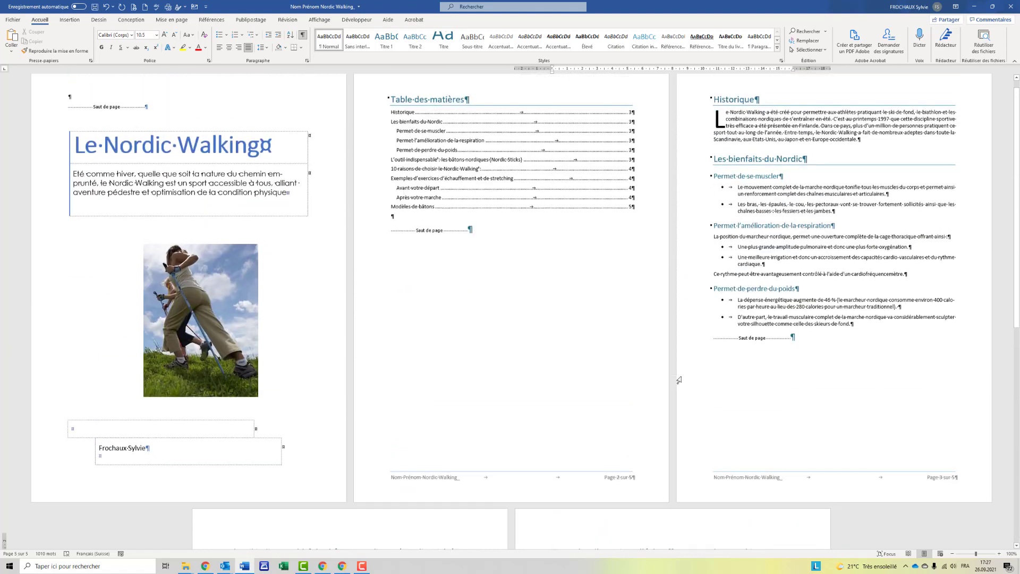
pyautogui.click(94, 6)
pyautogui.scroll(-3, 630, 237)
pyautogui.scroll(-12, 629, 238)
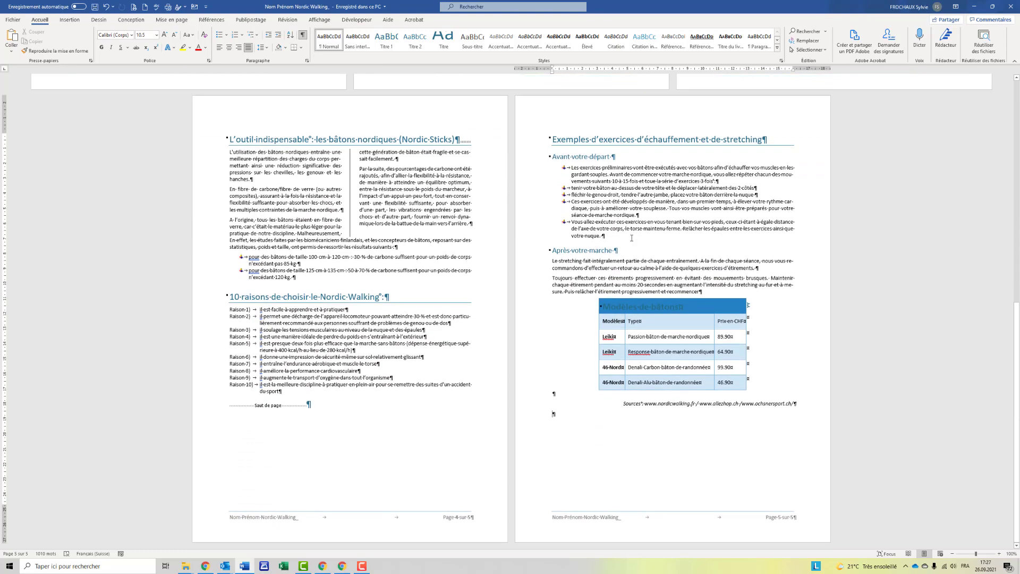
pyautogui.scroll(13, 631, 237)
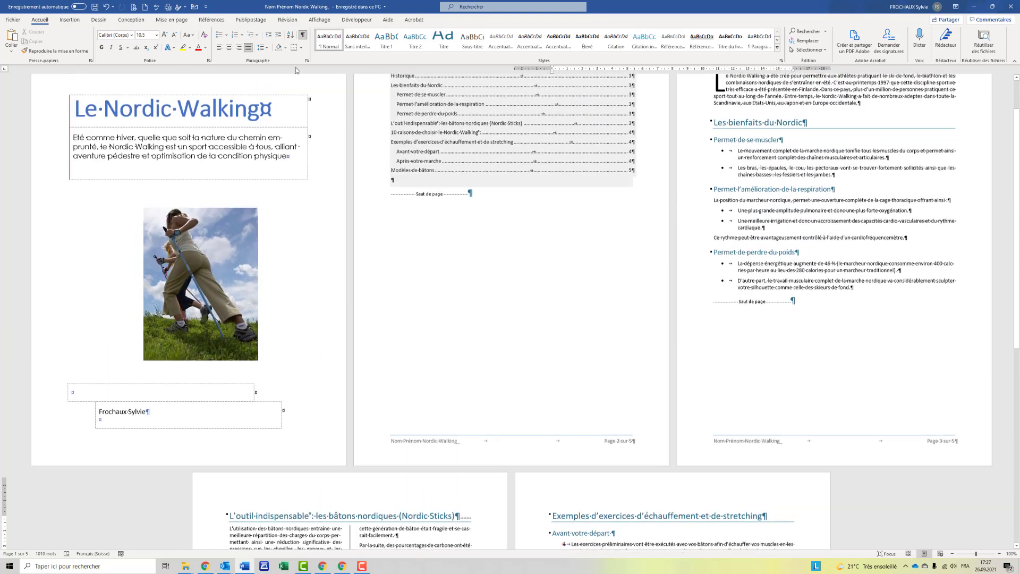
# Turn off the Show/Hide ¶ formatting marks.
pyautogui.click(303, 35)
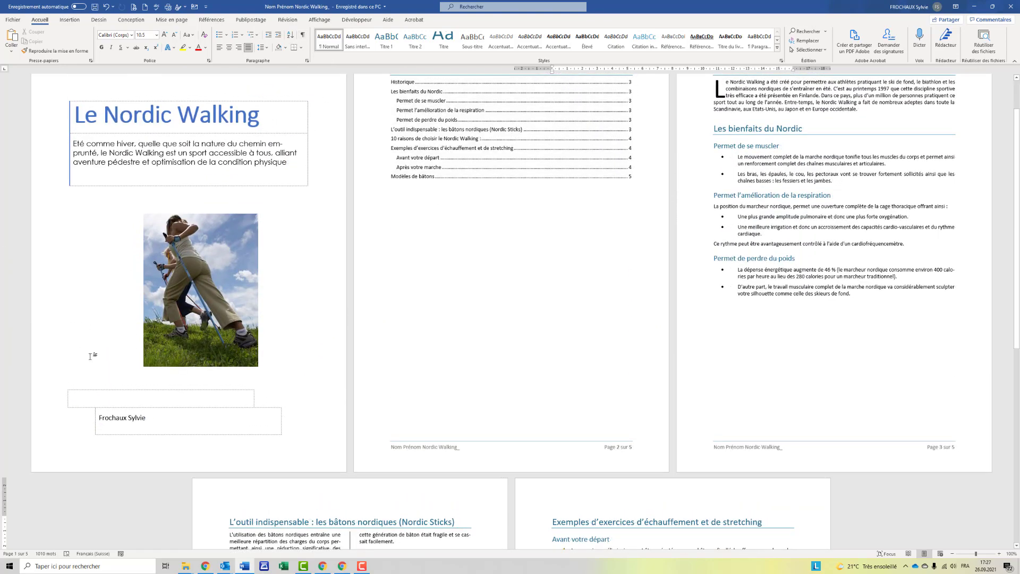
pyautogui.scroll(2, 90, 356)
pyautogui.scroll(-5, 89, 359)
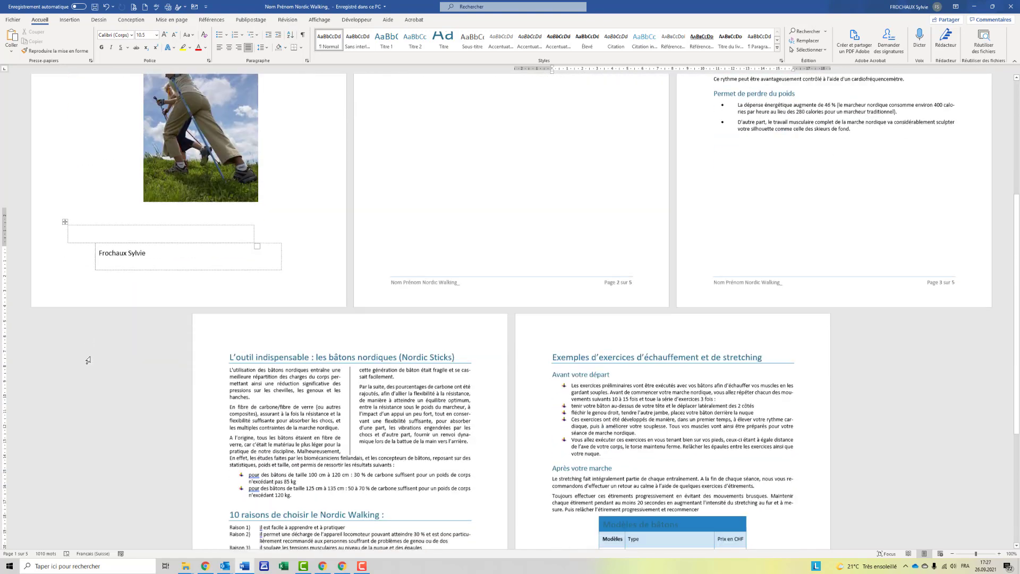
pyautogui.scroll(-5, 88, 361)
pyautogui.scroll(6, 90, 356)
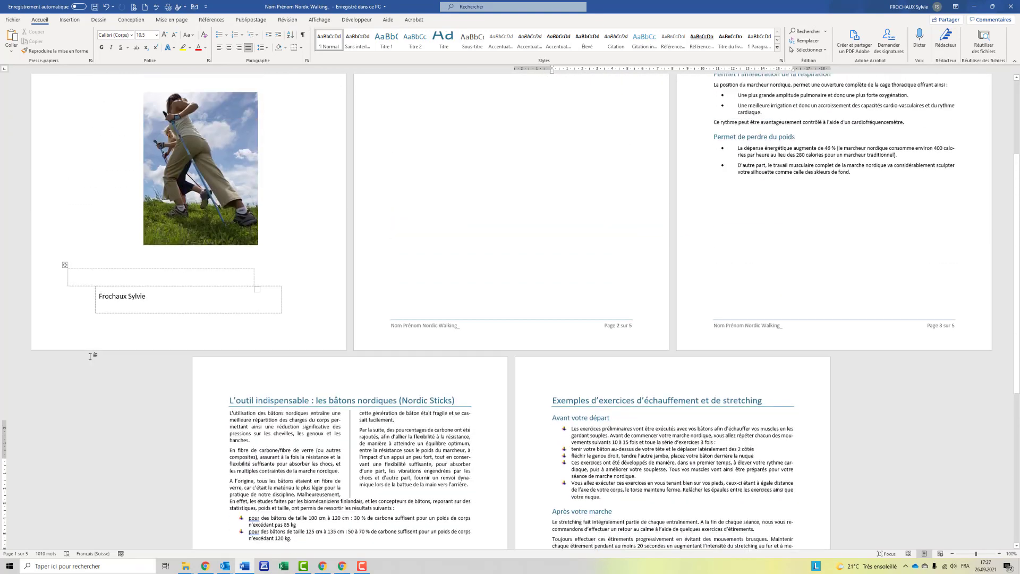
pyautogui.scroll(3, 90, 356)
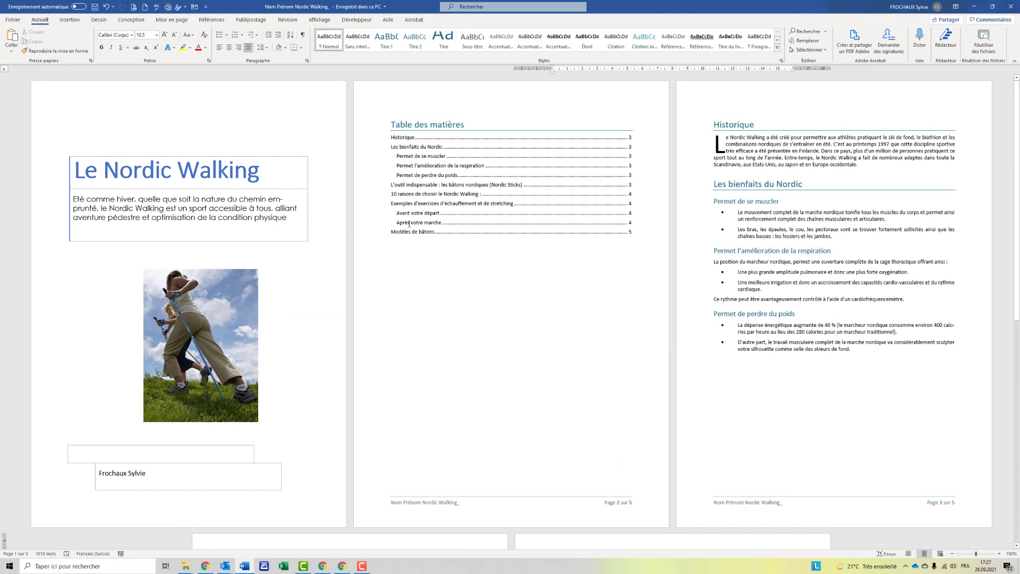
# Update the entire table of contents so its page numbers are current.
pyautogui.click(409, 224)
pyautogui.click(437, 112)
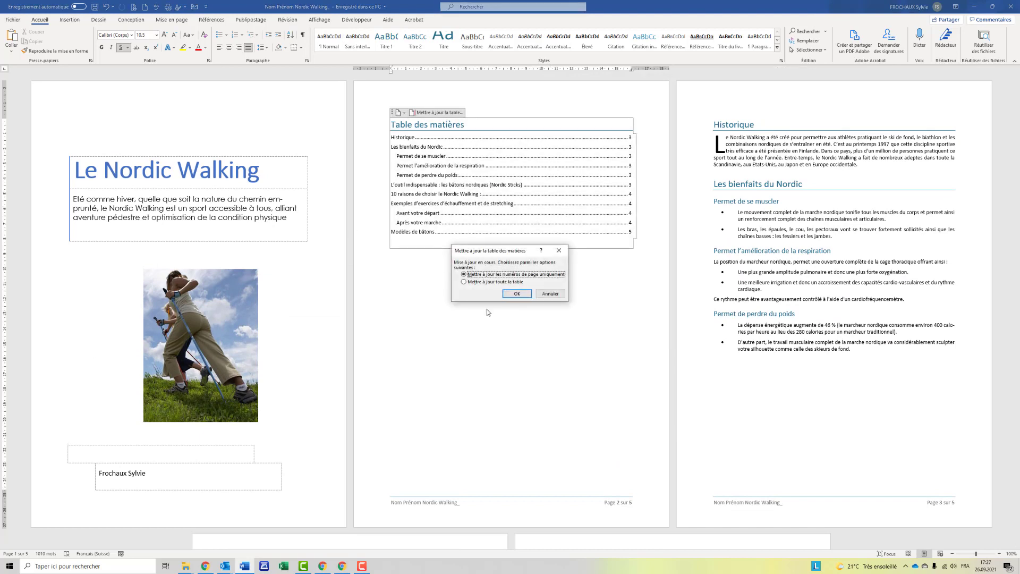
pyautogui.click(476, 282)
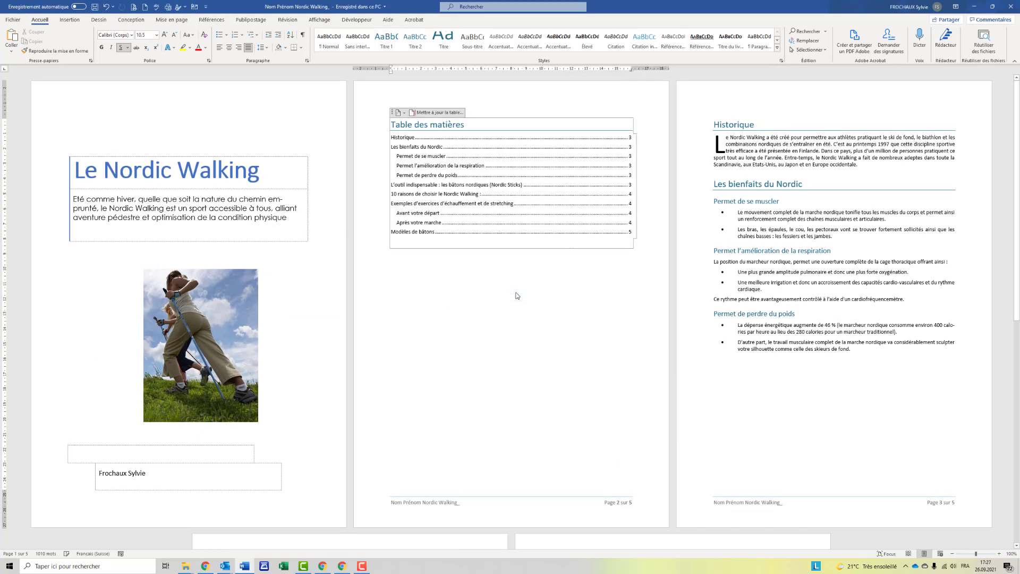
pyautogui.click(516, 294)
pyautogui.click(516, 295)
pyautogui.scroll(-8, 514, 294)
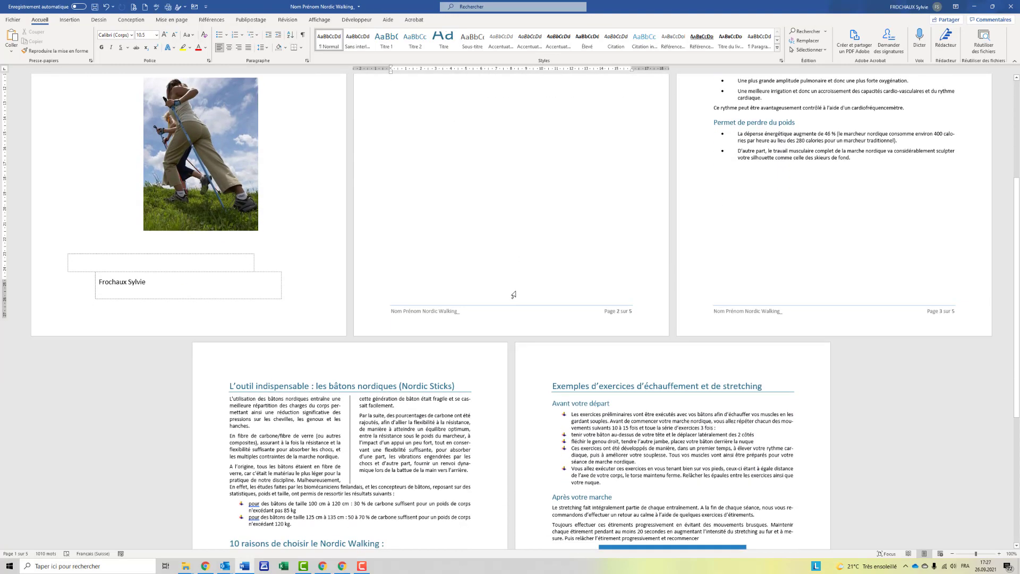
pyautogui.scroll(-1, 513, 294)
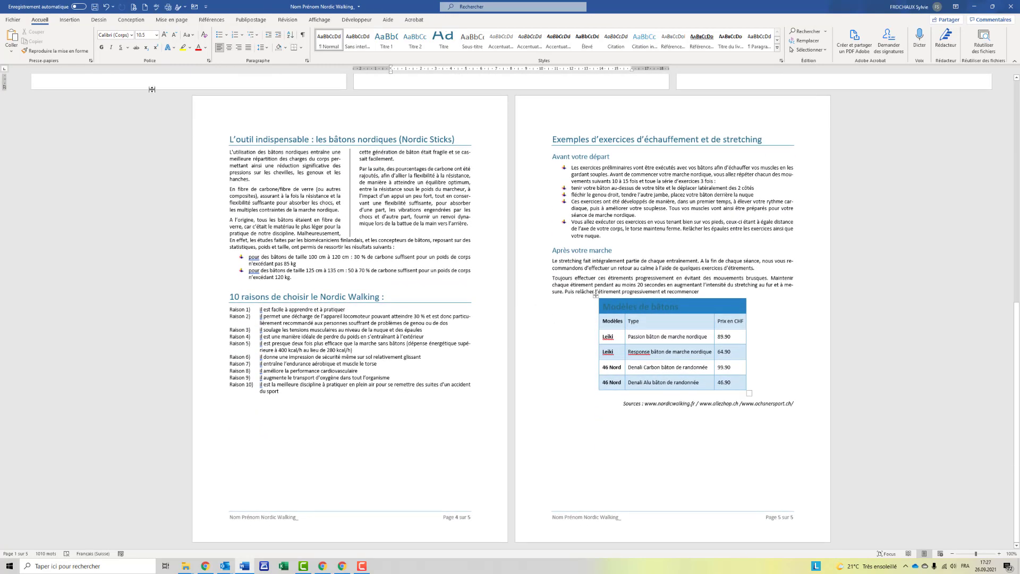